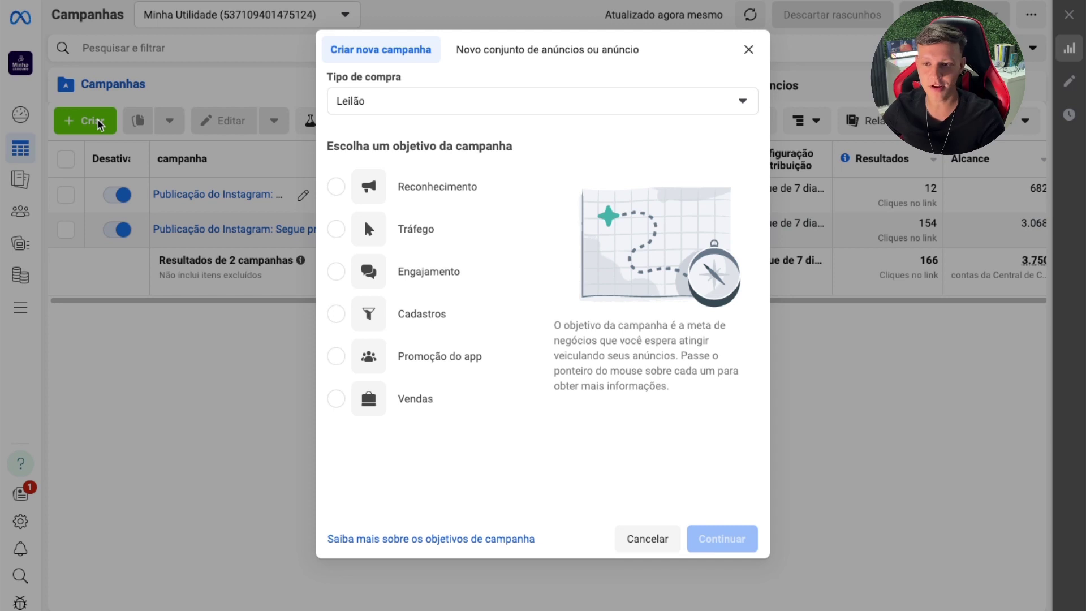
# - Choose Engajamento as the objective of the new Leilão campaign and continue to the campaign settings
pyautogui.moveTo(456, 412)
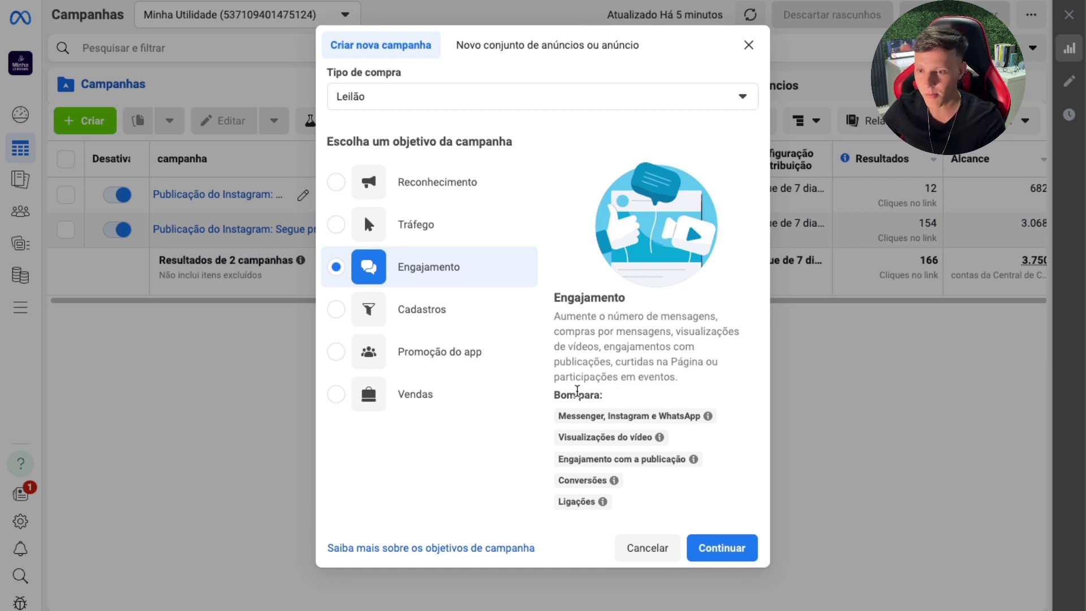
pyautogui.moveTo(579, 418)
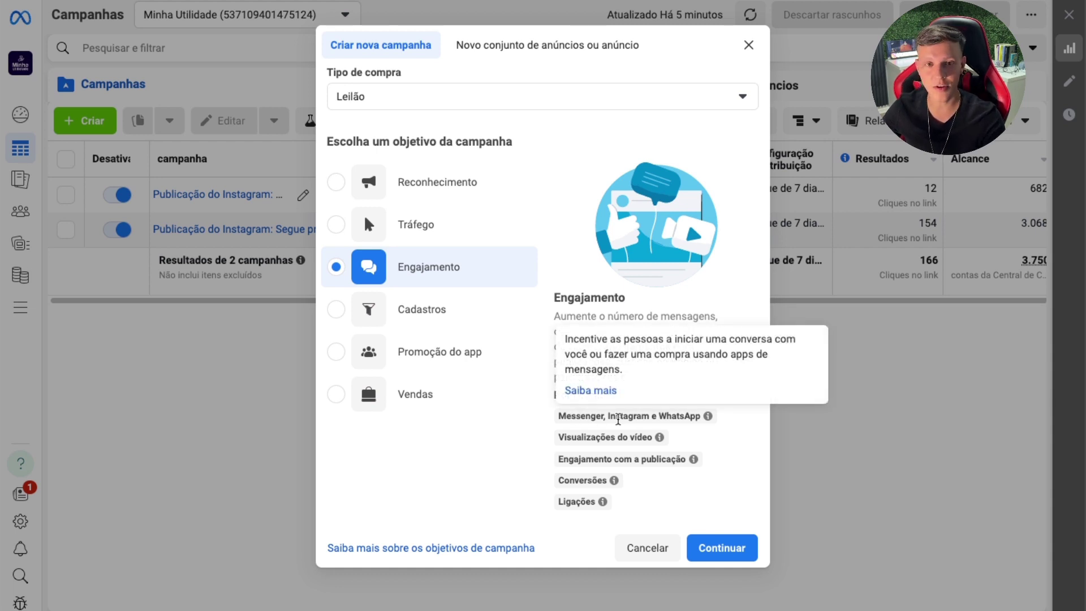
pyautogui.moveTo(657, 434)
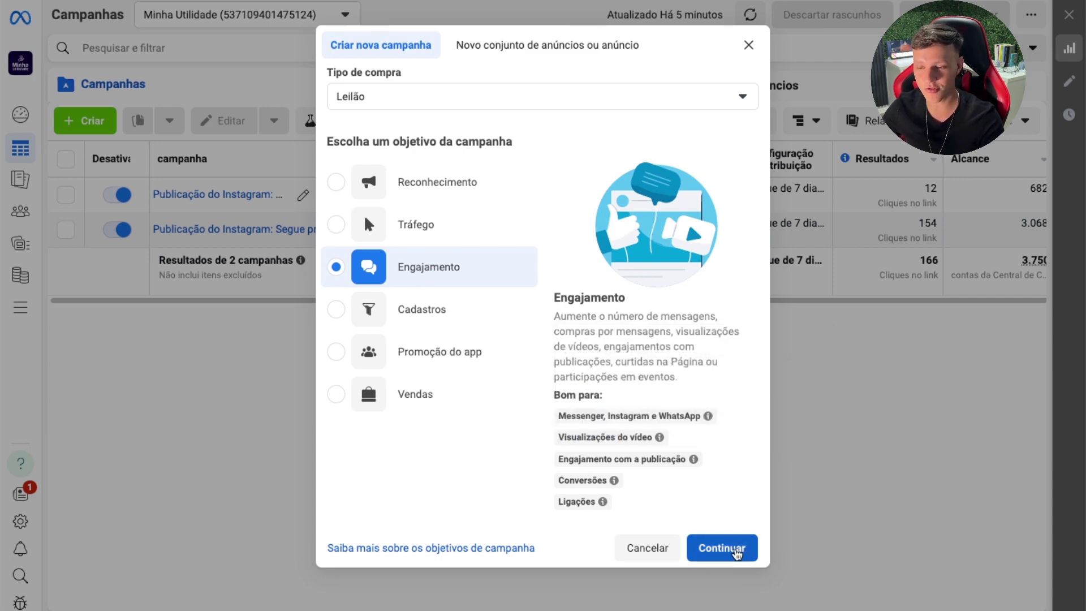
pyautogui.click(736, 548)
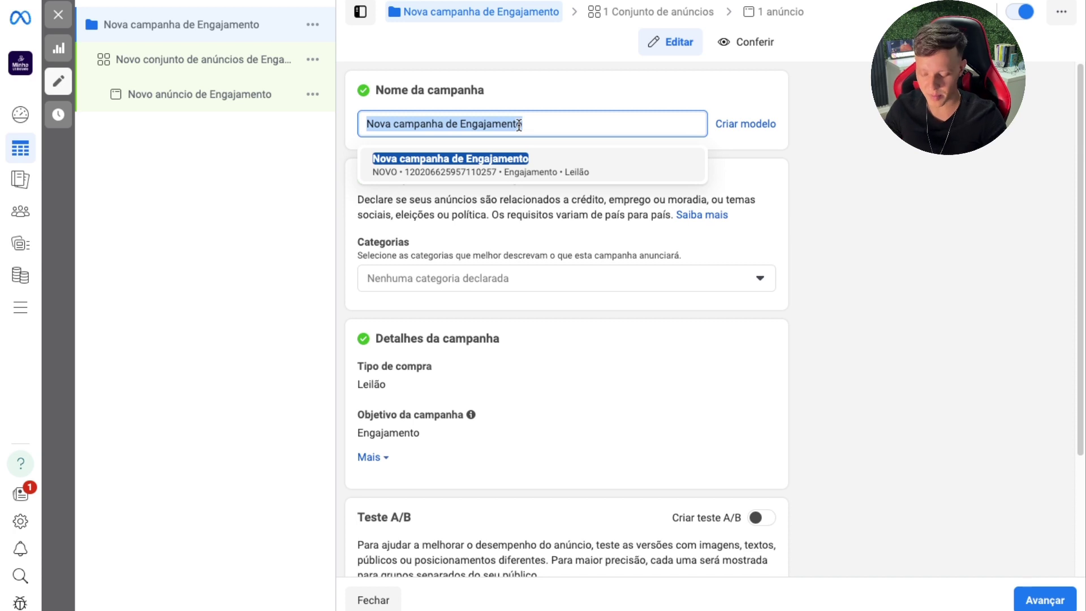
# - Name the campaign "[CP 01] - Aspirador Portátil" and advance to the ad set settings
pyautogui.write('Campanha 0')
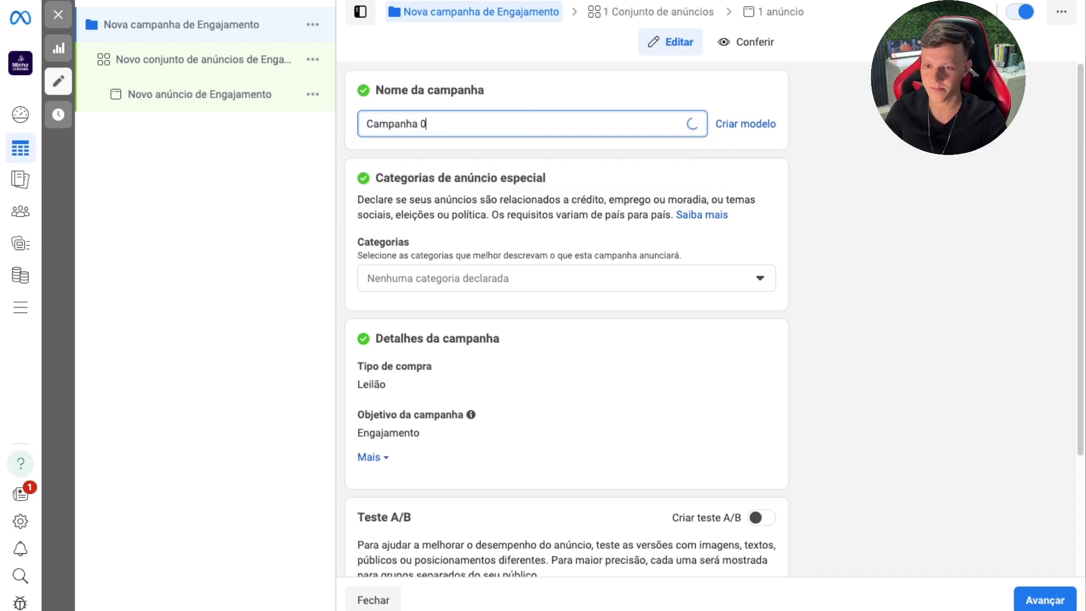
pyautogui.hotkey('ctrl', 'a')
pyautogui.press('BackSpace')
pyautogui.write('[C')
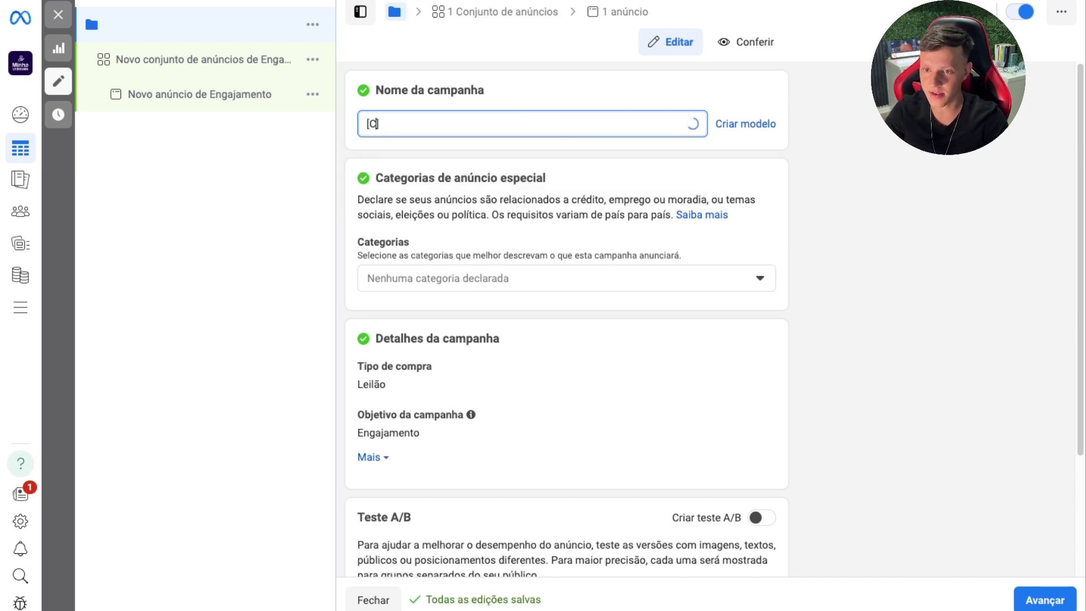
pyautogui.write('P 01] - A')
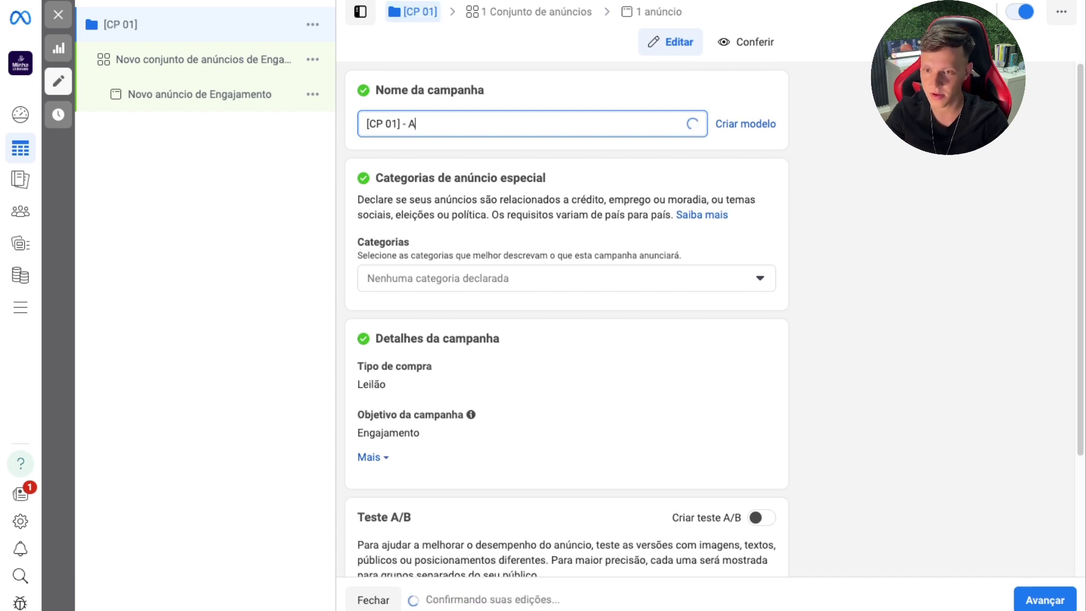
pyautogui.write('spirador Portátil')
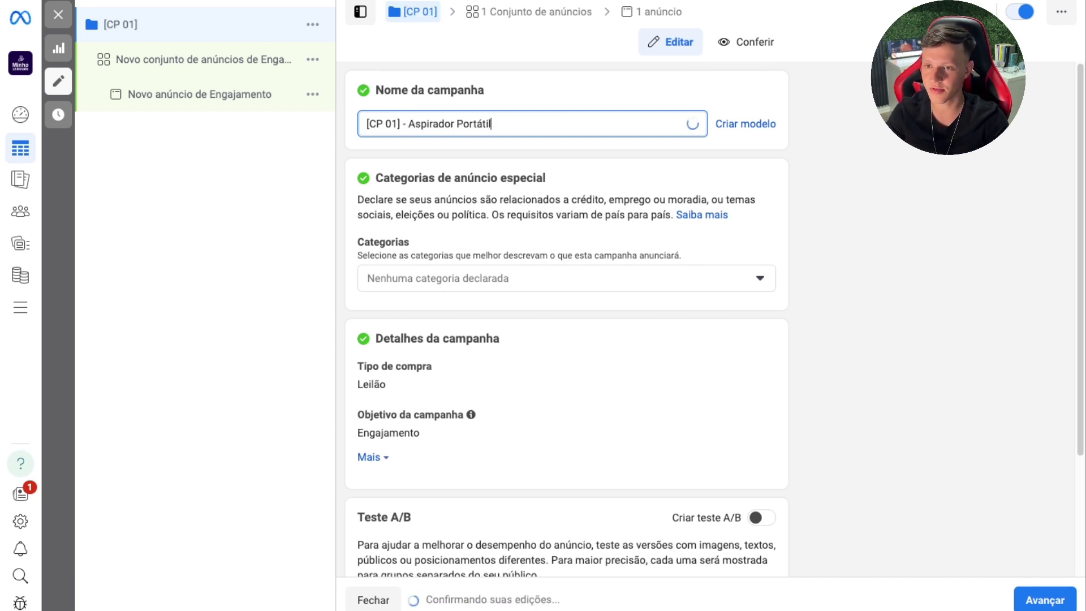
pyautogui.scroll(-2, 559, 154)
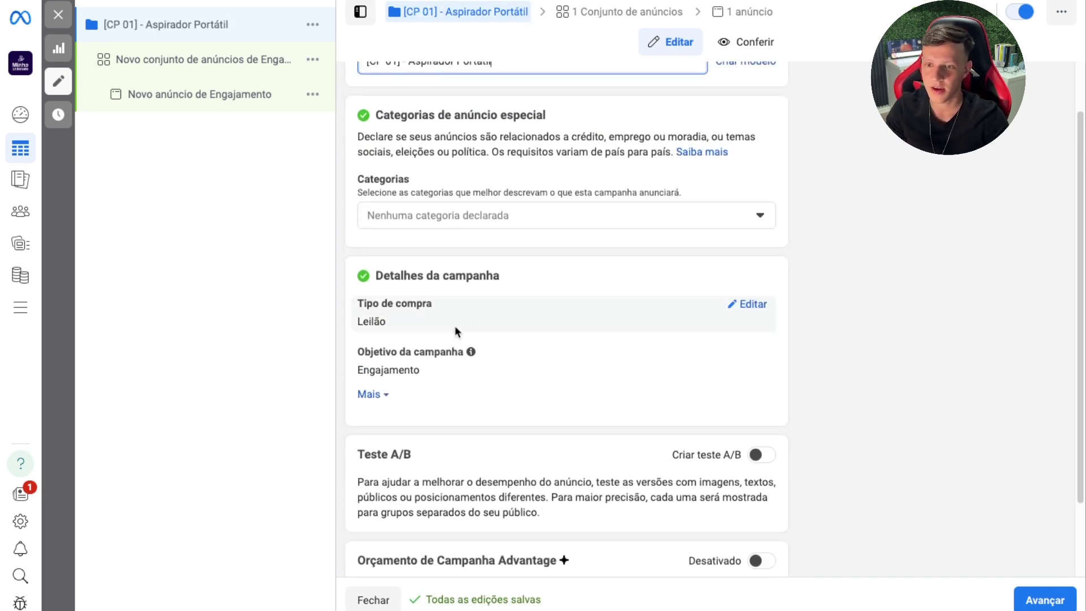
pyautogui.scroll(-1, 630, 372)
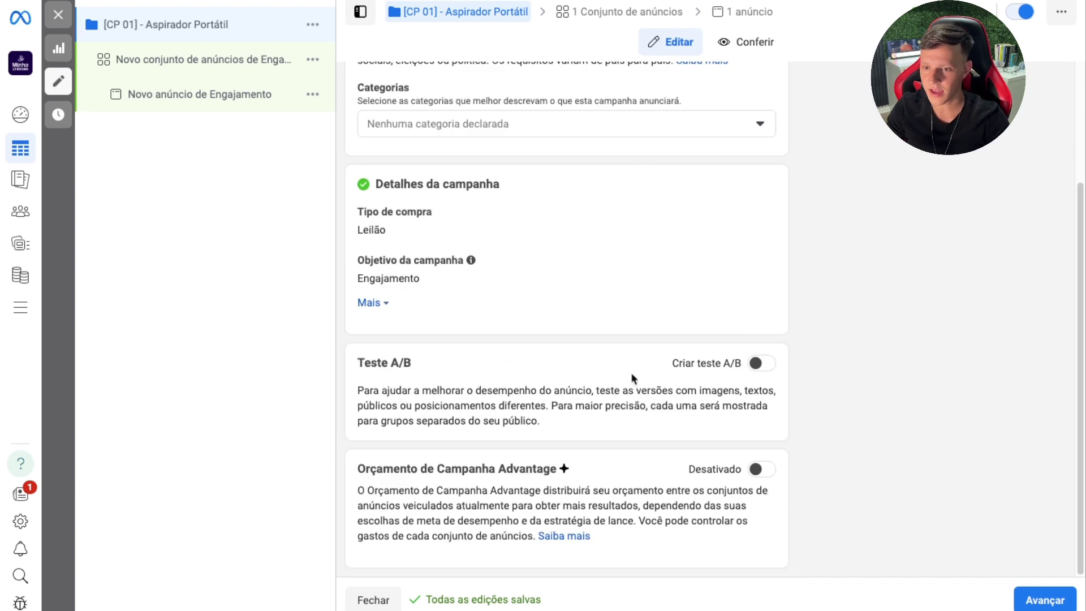
pyautogui.click(1043, 601)
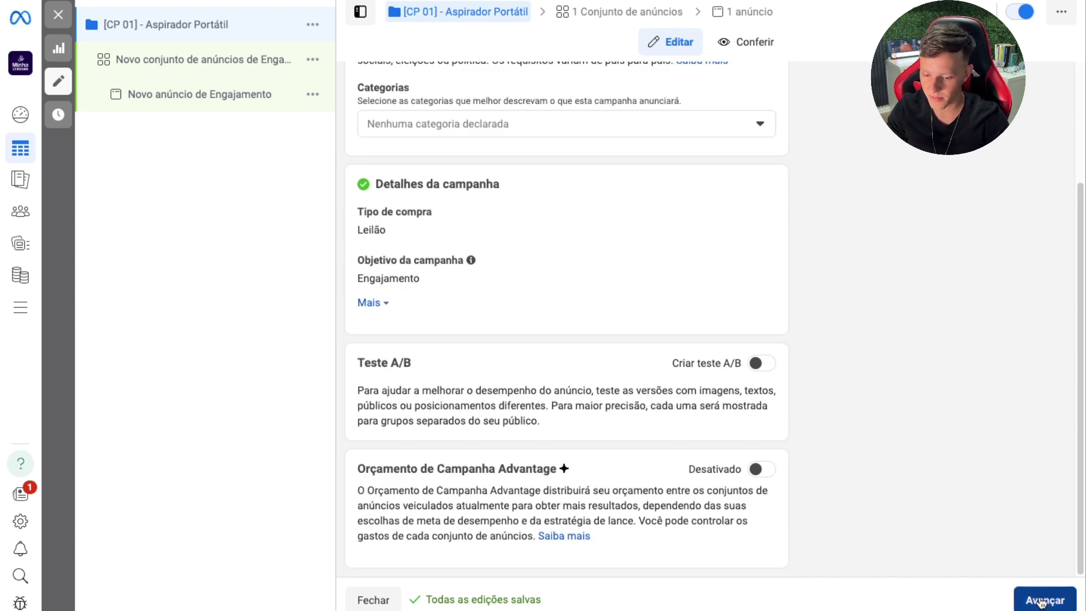
# - Rename the ad set as "[CJ 01] - Homens 30-45 - Aberto"
pyautogui.click(612, 129)
pyautogui.press('super+a')
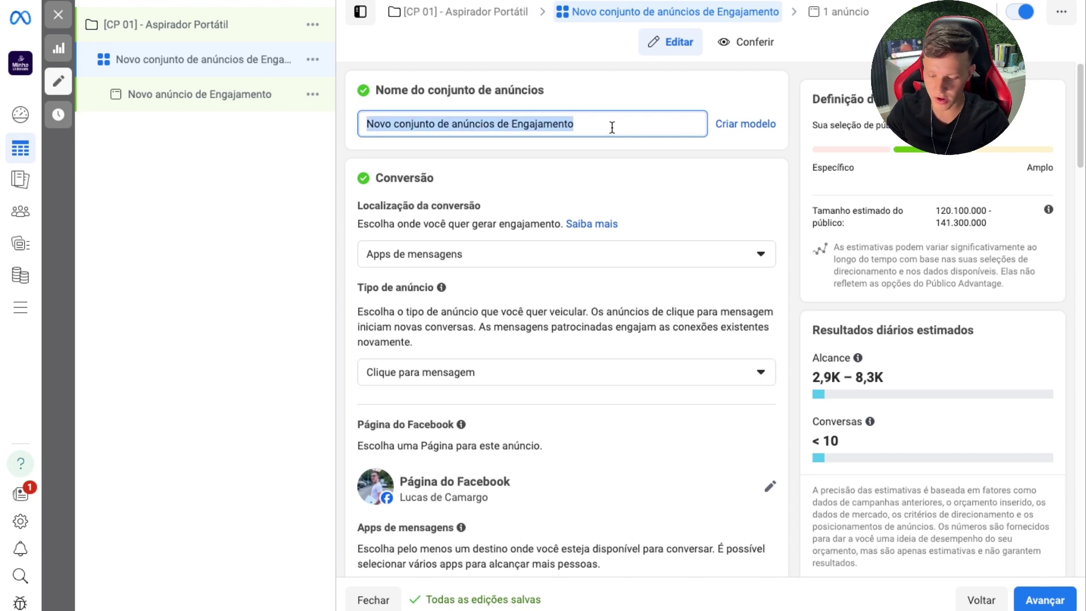
pyautogui.press('BackSpace')
pyautogui.write('[CJ 01]-')
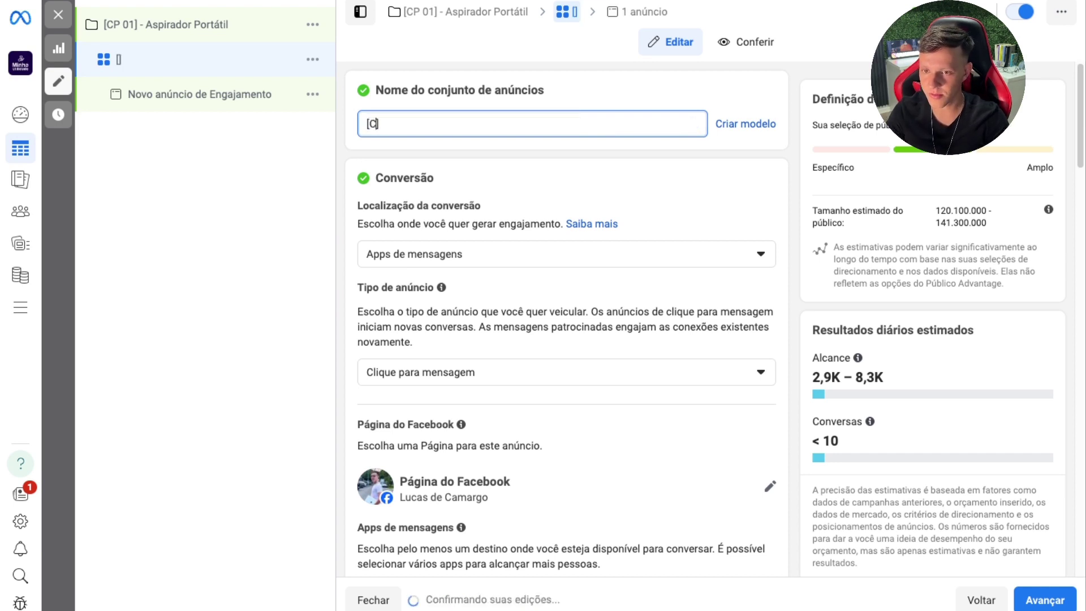
pyautogui.write(' -')
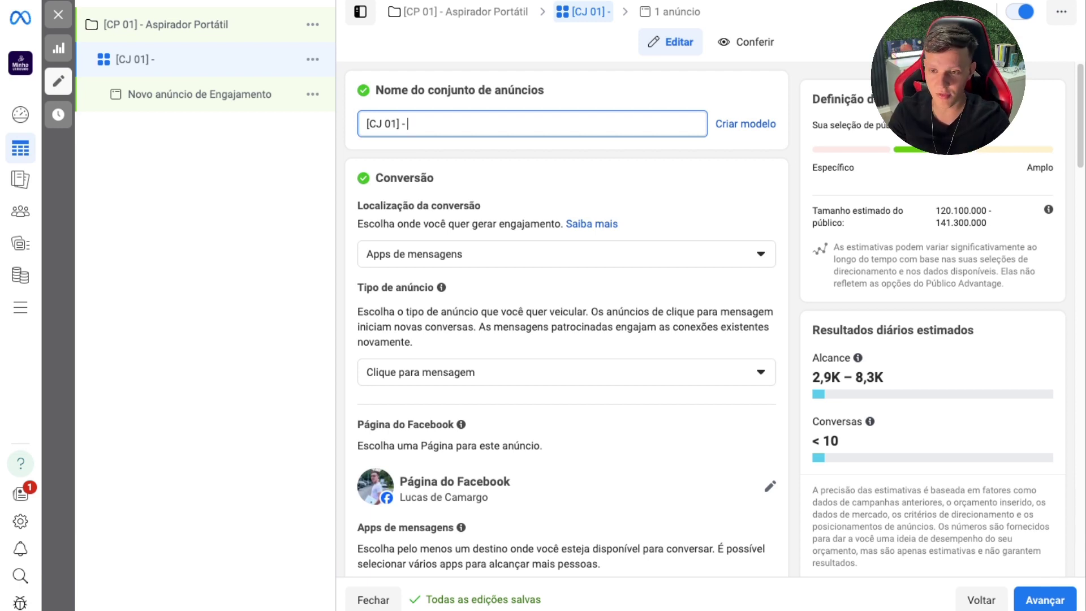
pyautogui.write('Homens')
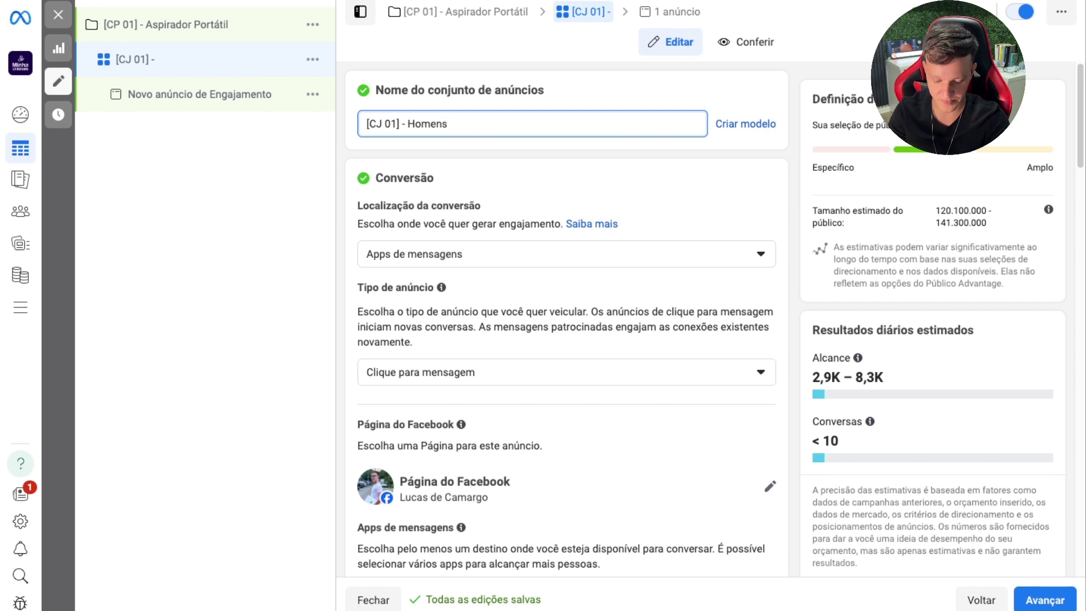
pyautogui.write(' 30-')
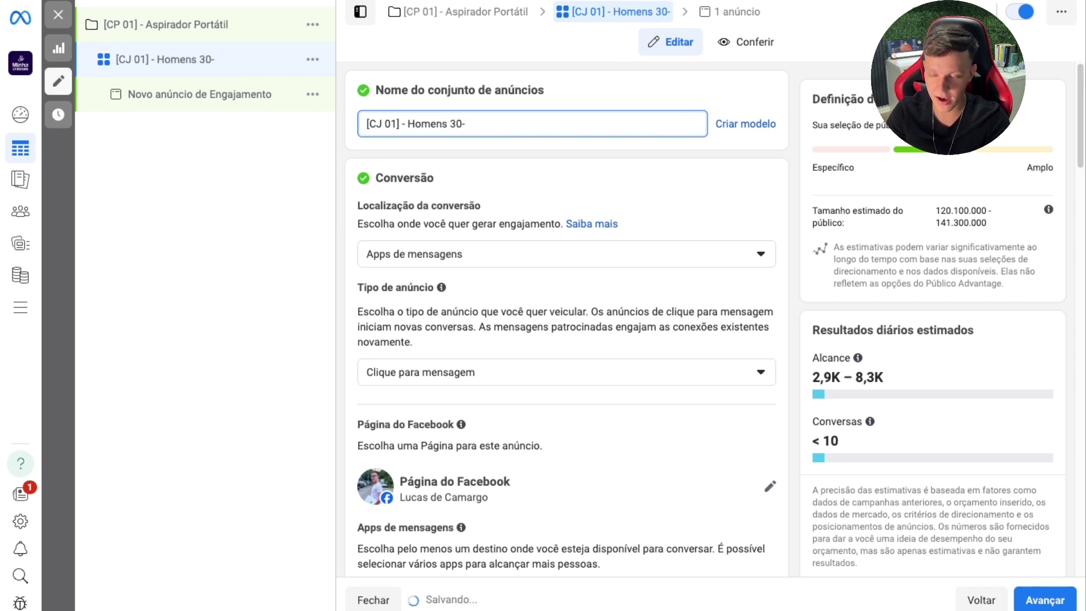
pyautogui.write('45')
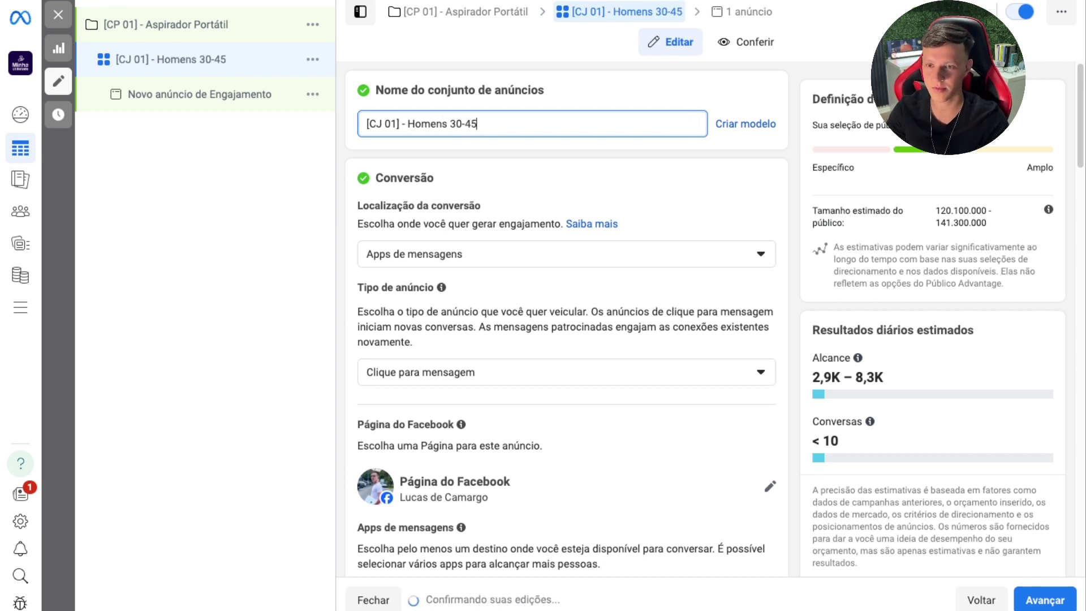
pyautogui.write(' - Aberto')
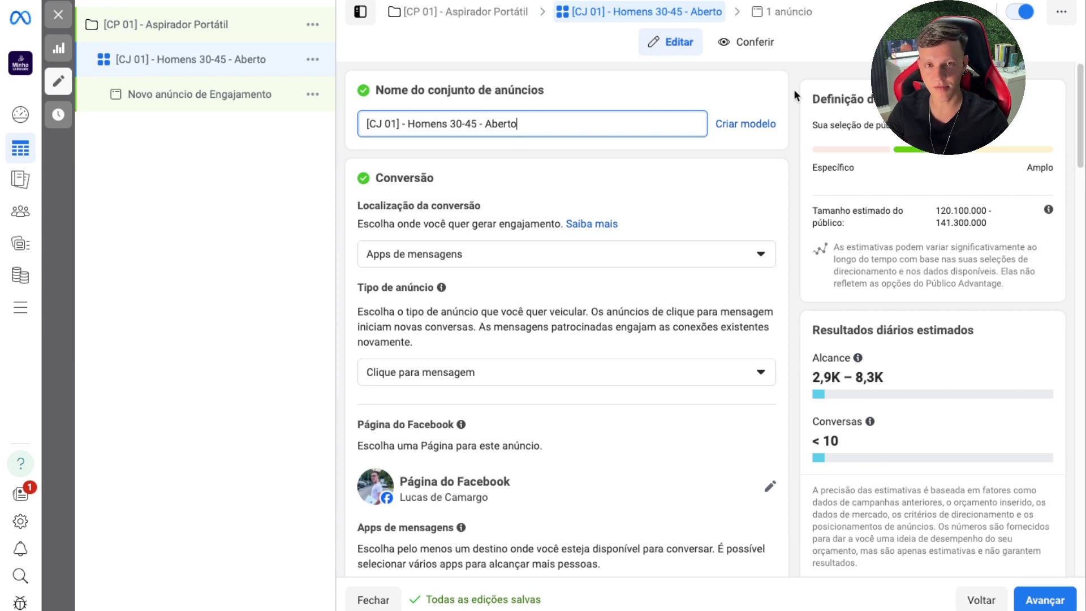
# - Set the ad set's Facebook Page to Minha Utilidade and deselect Instagram, leaving WhatsApp as the only messaging app
pyautogui.scroll(-4, 623, 159)
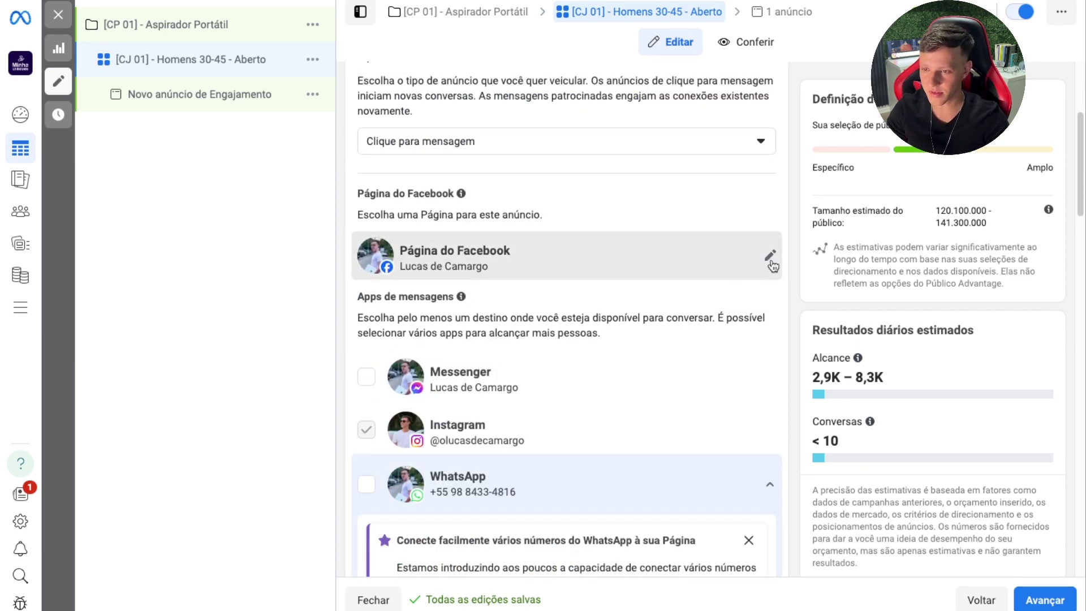
pyautogui.click(772, 259)
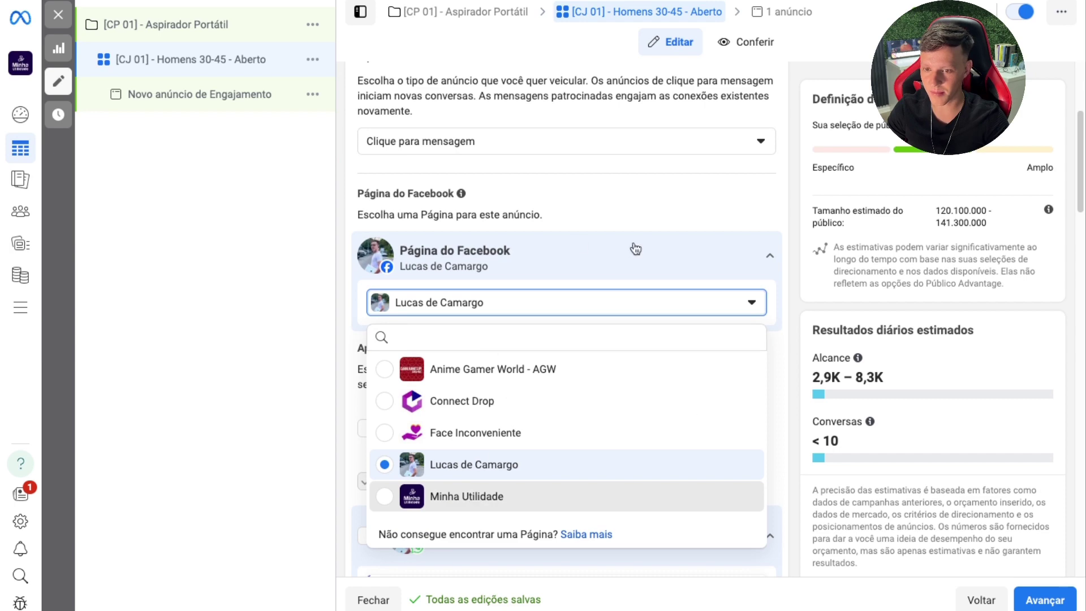
pyautogui.press('Return')
pyautogui.scroll(-3, 524, 347)
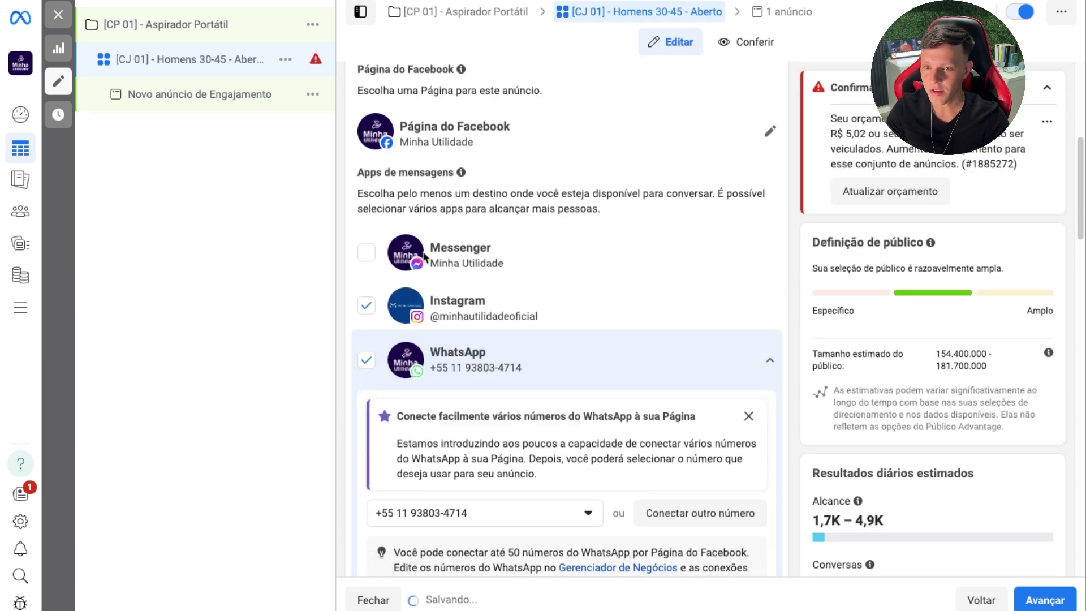
pyautogui.click(366, 306)
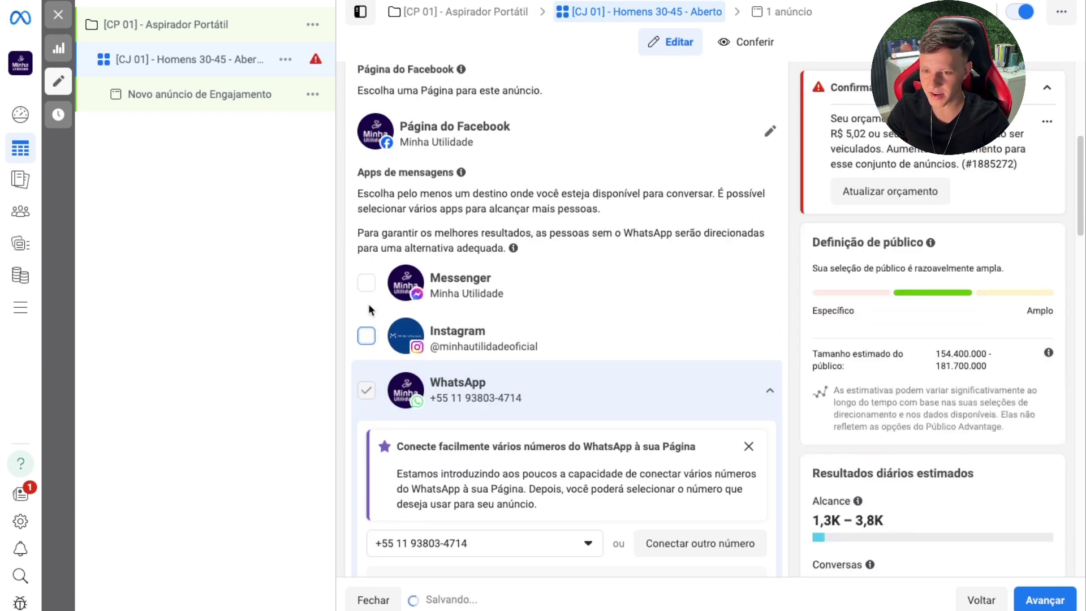
# - Set the ad set's daily budget to R$ 12,00
pyautogui.scroll(-1, 444, 396)
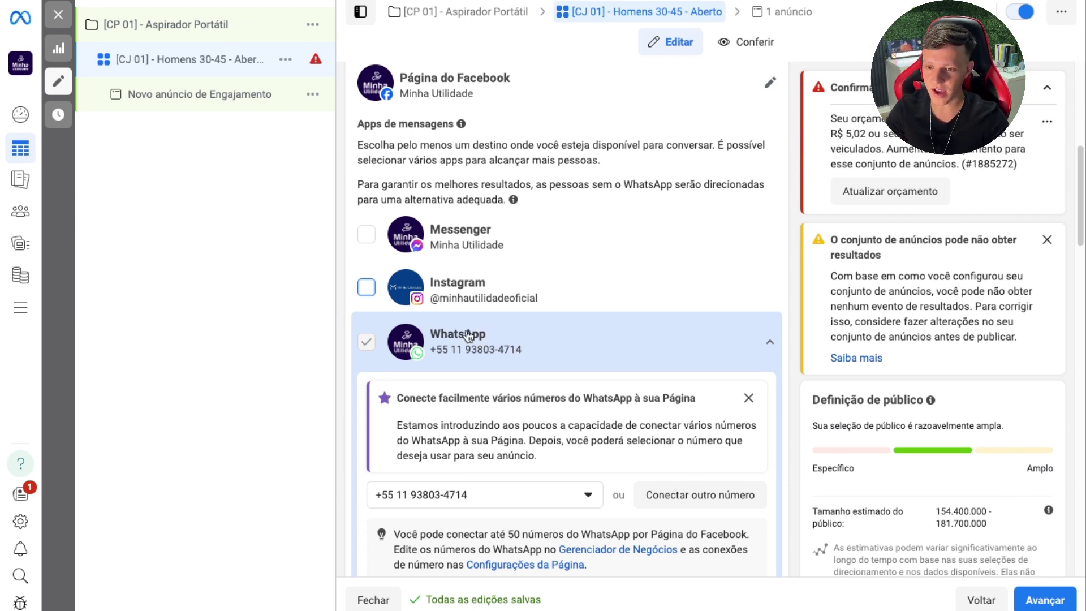
pyautogui.scroll(-1, 467, 337)
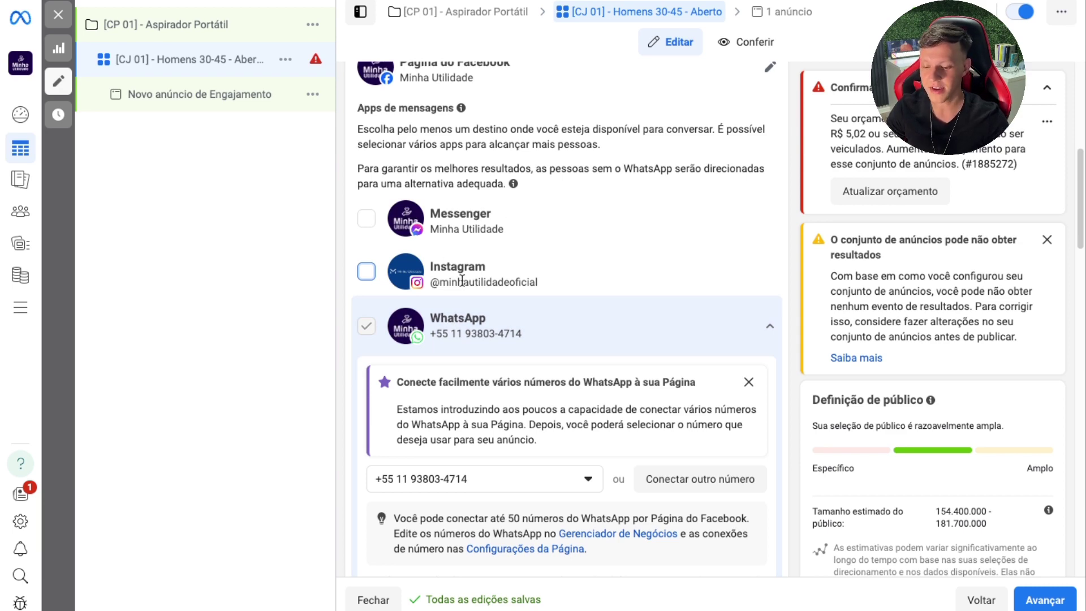
pyautogui.scroll(-10, 462, 280)
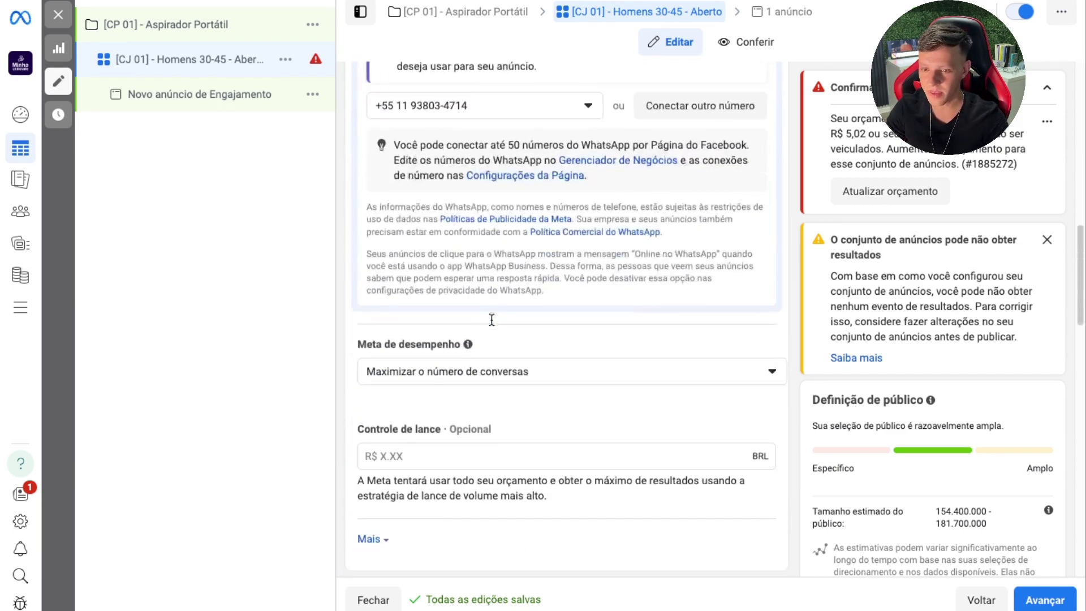
pyautogui.scroll(10, 492, 321)
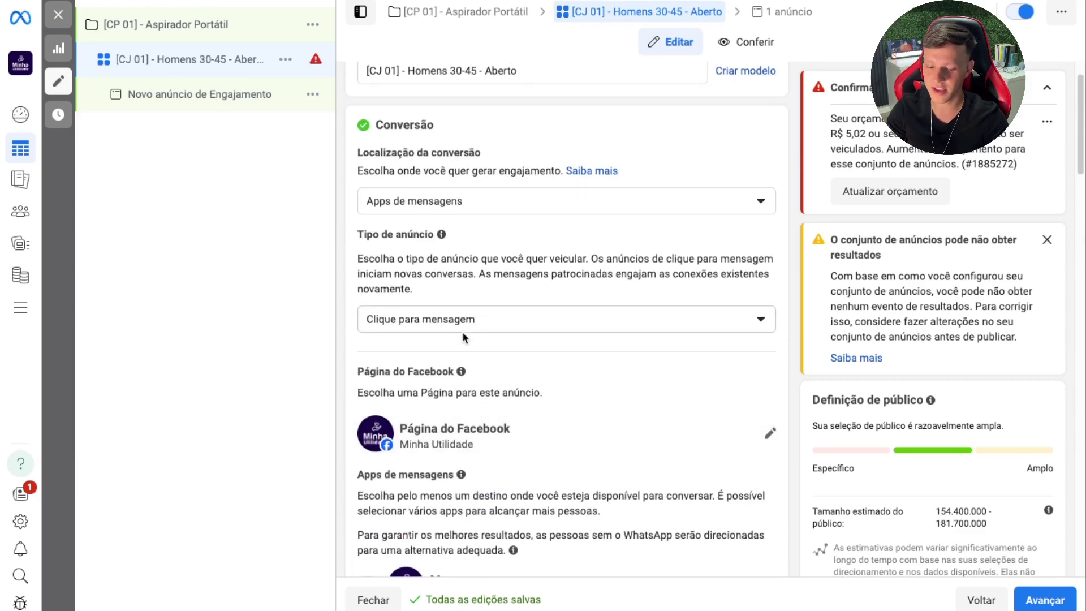
pyautogui.scroll(-5, 463, 331)
pyautogui.scroll(-3, 463, 338)
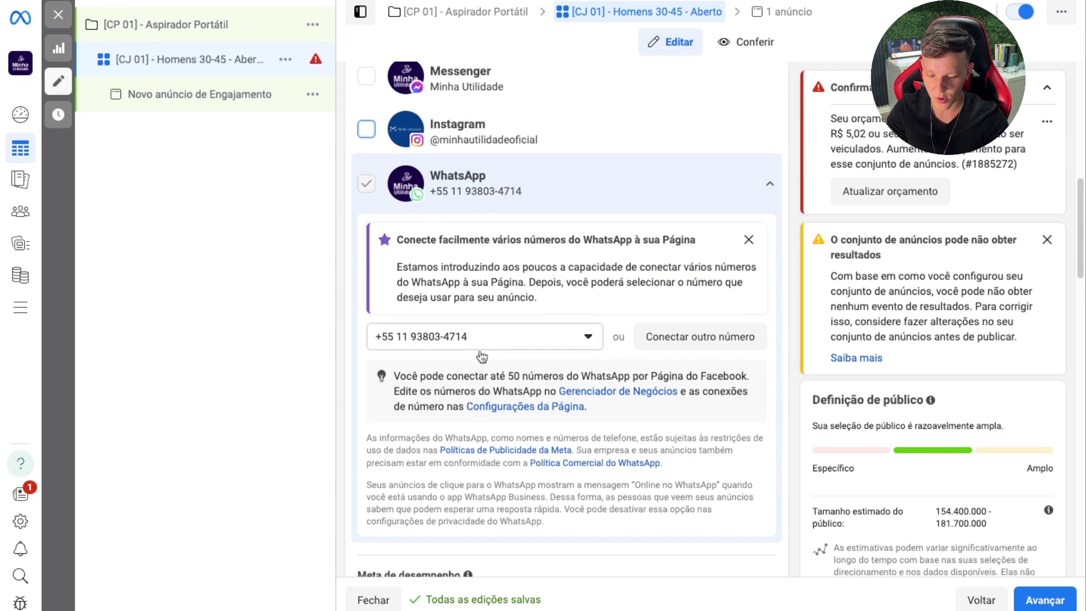
pyautogui.scroll(-5, 522, 351)
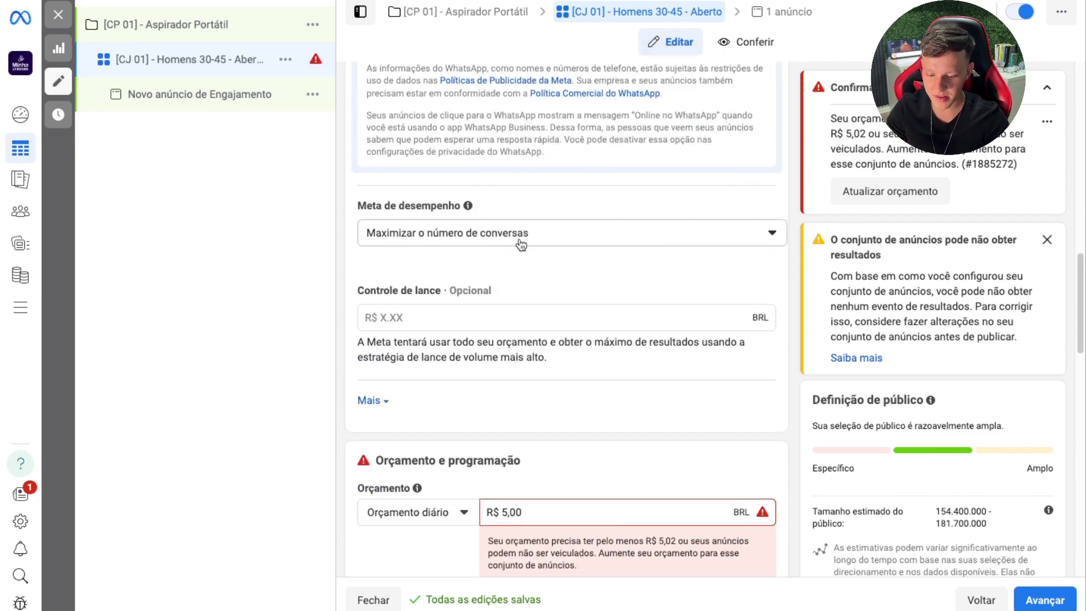
pyautogui.scroll(-4, 521, 243)
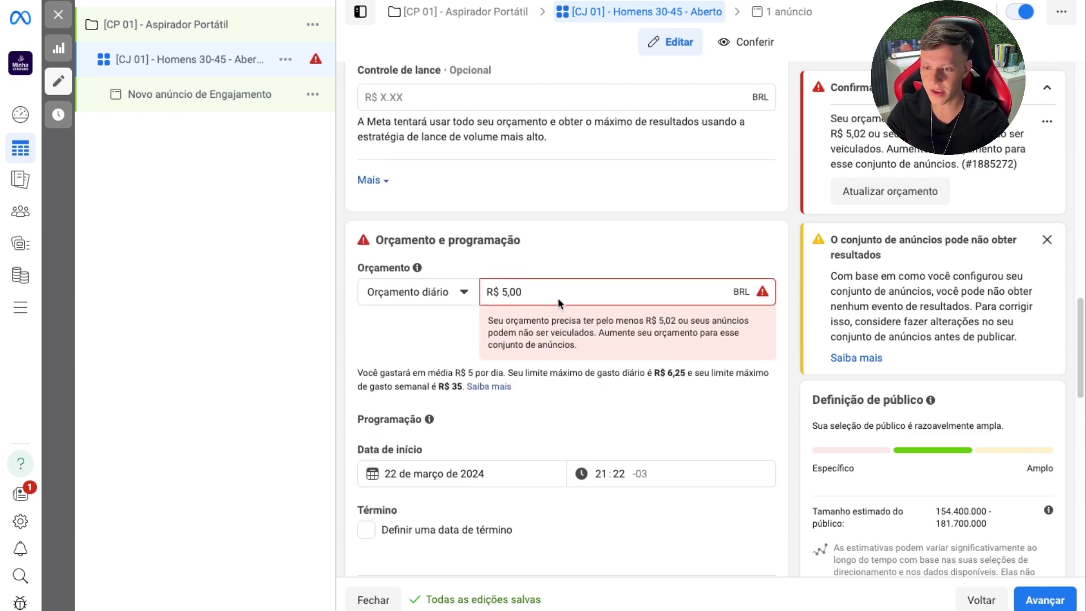
pyautogui.moveTo(560, 299); pyautogui.dragTo(437, 298)
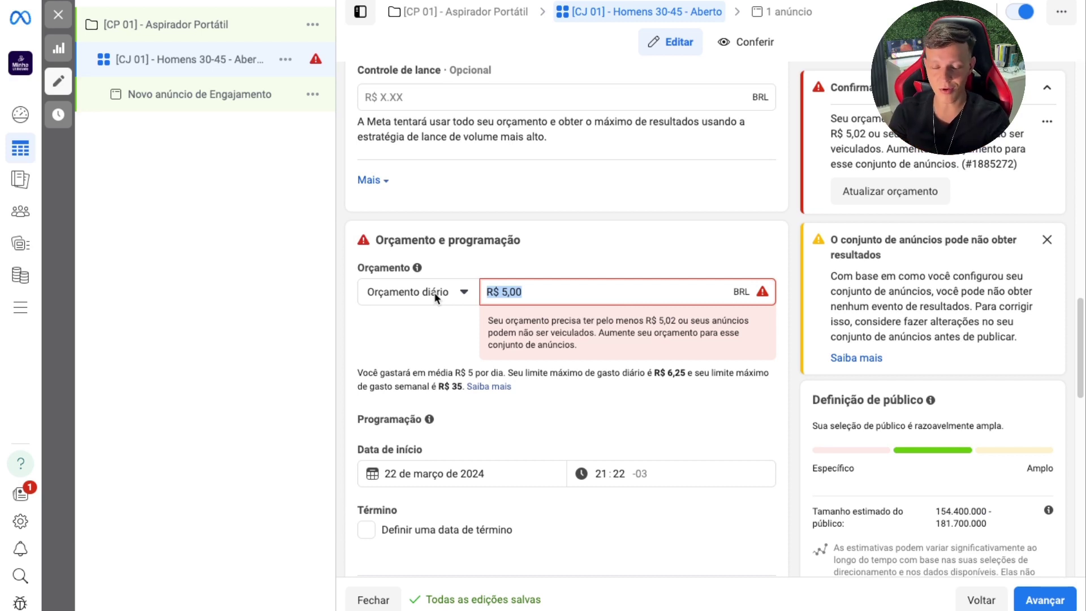
pyautogui.write('12,00')
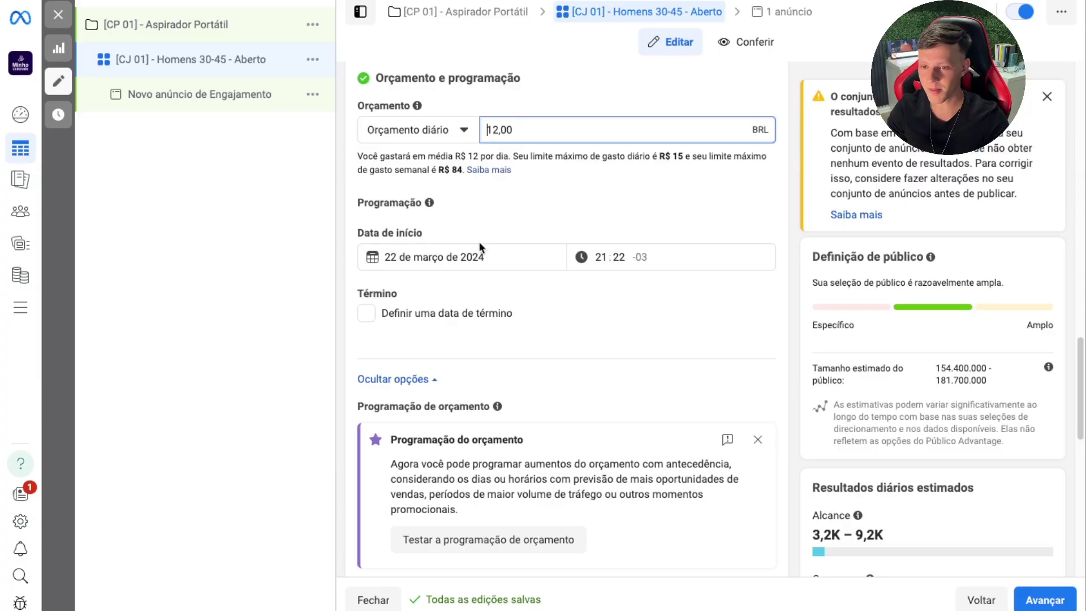
# - Schedule the ad set to start on 23 March 2024 at 00:01
pyautogui.click(447, 256)
pyautogui.click(502, 404)
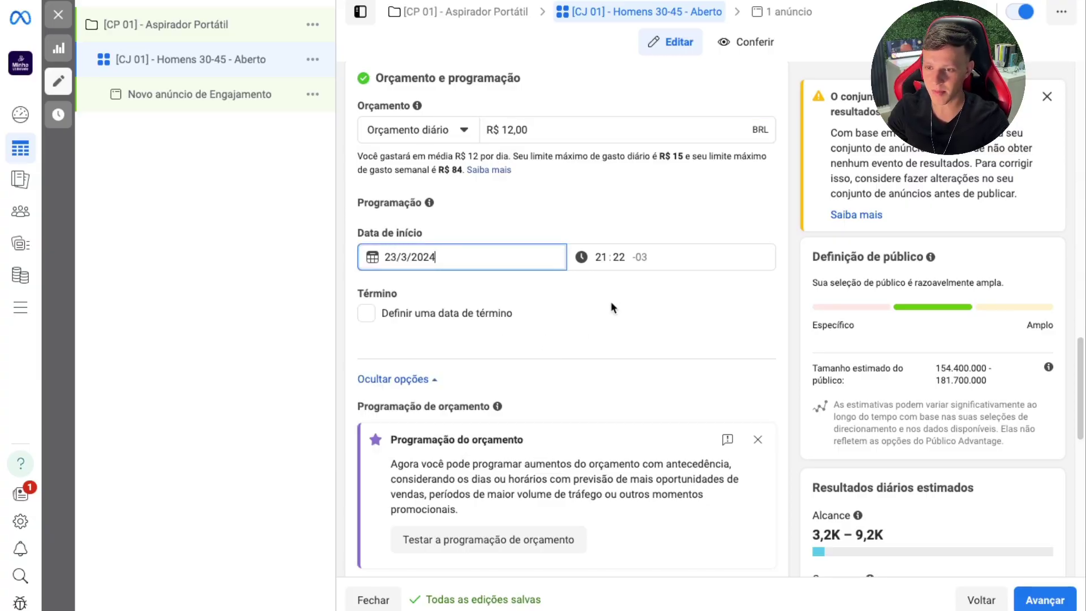
pyautogui.click(601, 256)
pyautogui.write('0001')
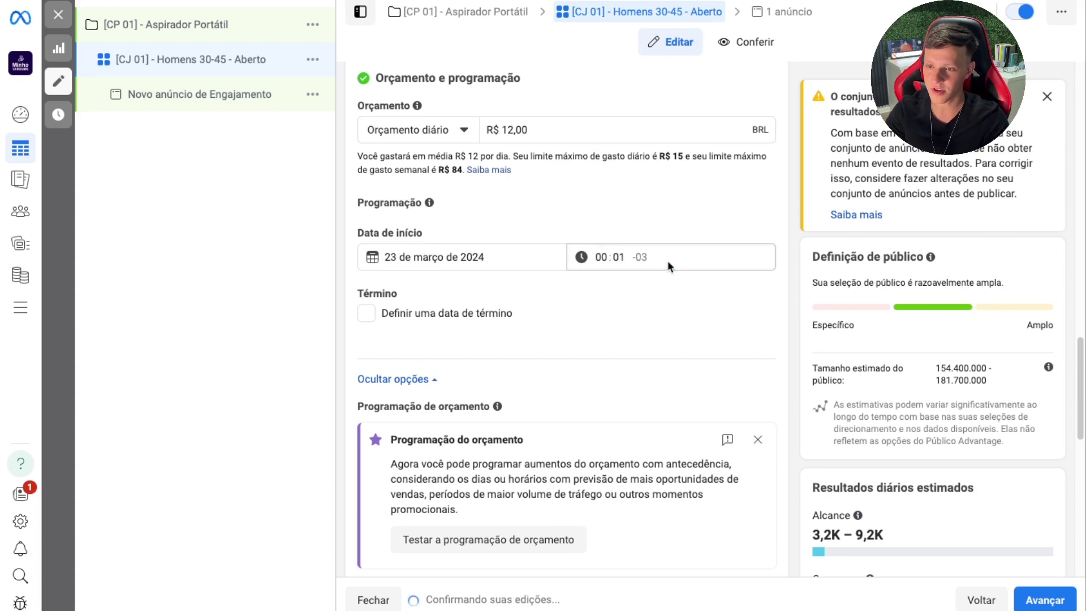
pyautogui.scroll(-1, 622, 275)
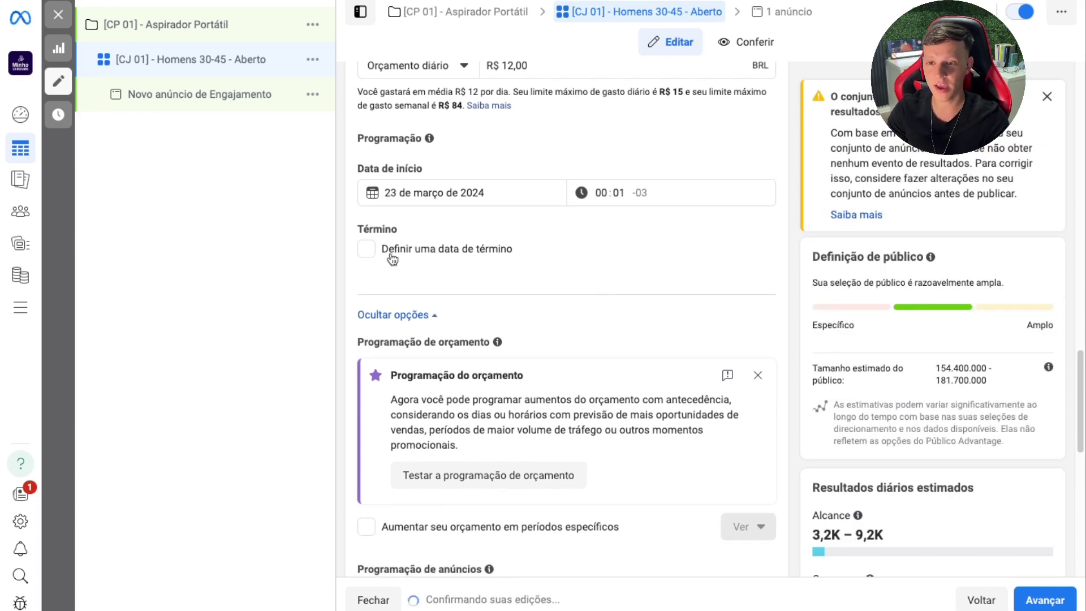
pyautogui.scroll(-2, 505, 265)
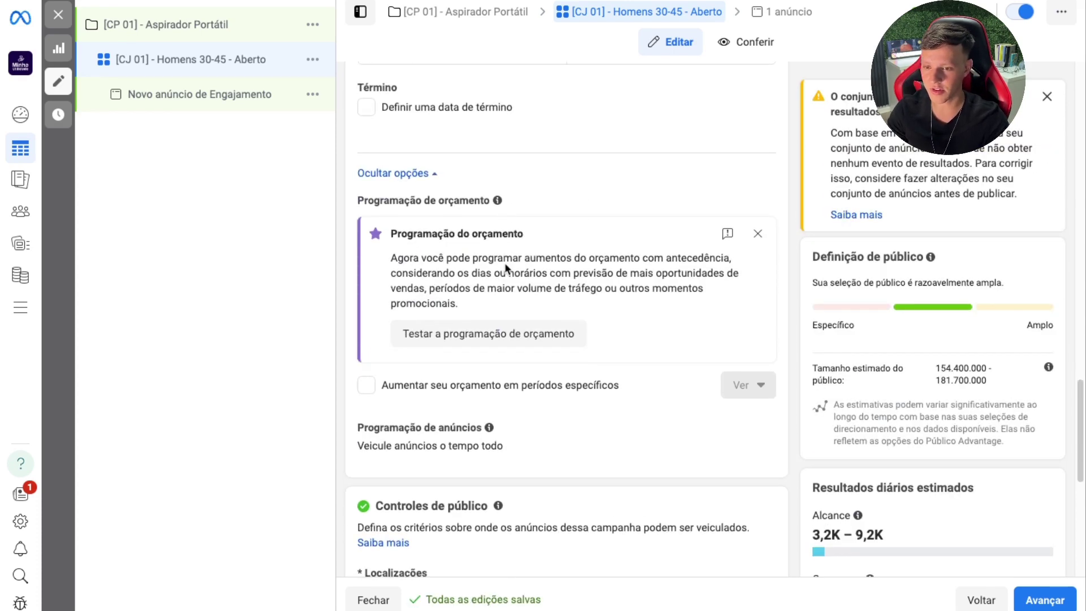
# - Switch the ad set's audience from Advantage+ to the original audience options
pyautogui.scroll(-2, 506, 267)
pyautogui.scroll(-5, 505, 266)
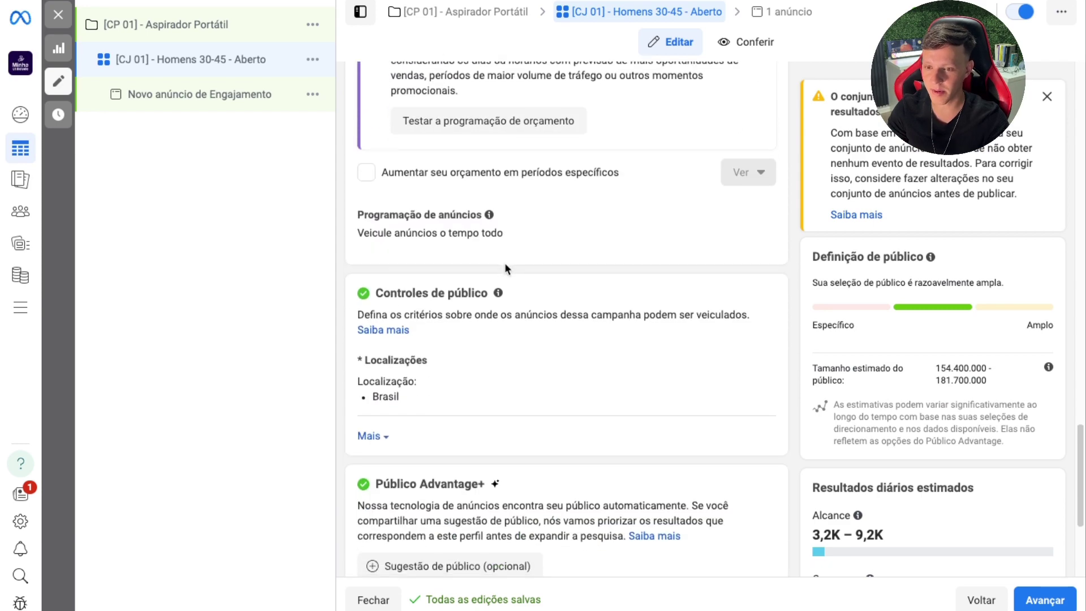
pyautogui.scroll(1, 475, 179)
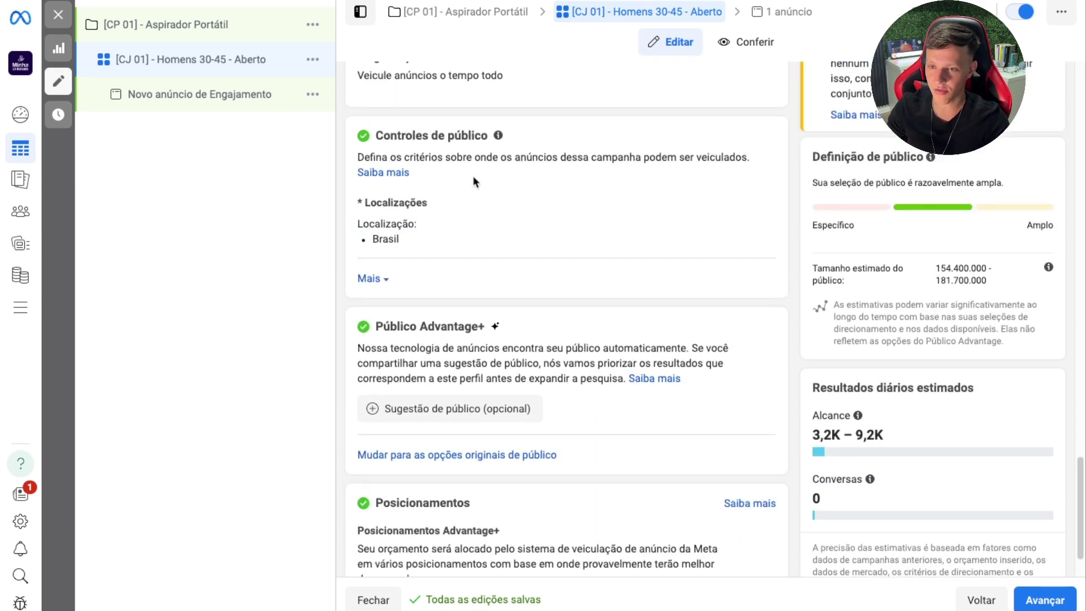
pyautogui.scroll(-1, 505, 154)
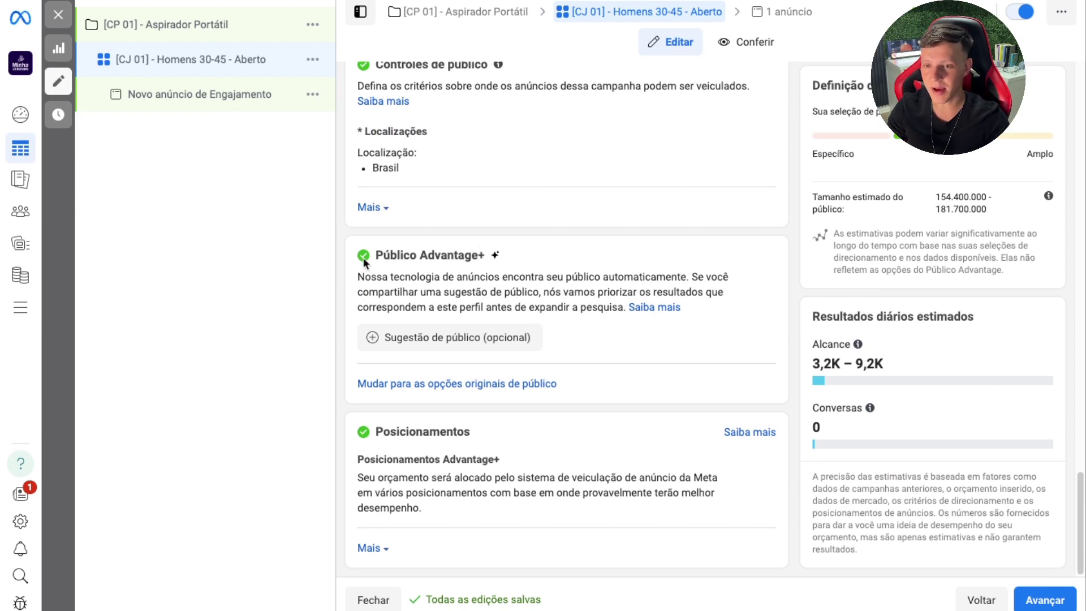
pyautogui.moveTo(367, 261)
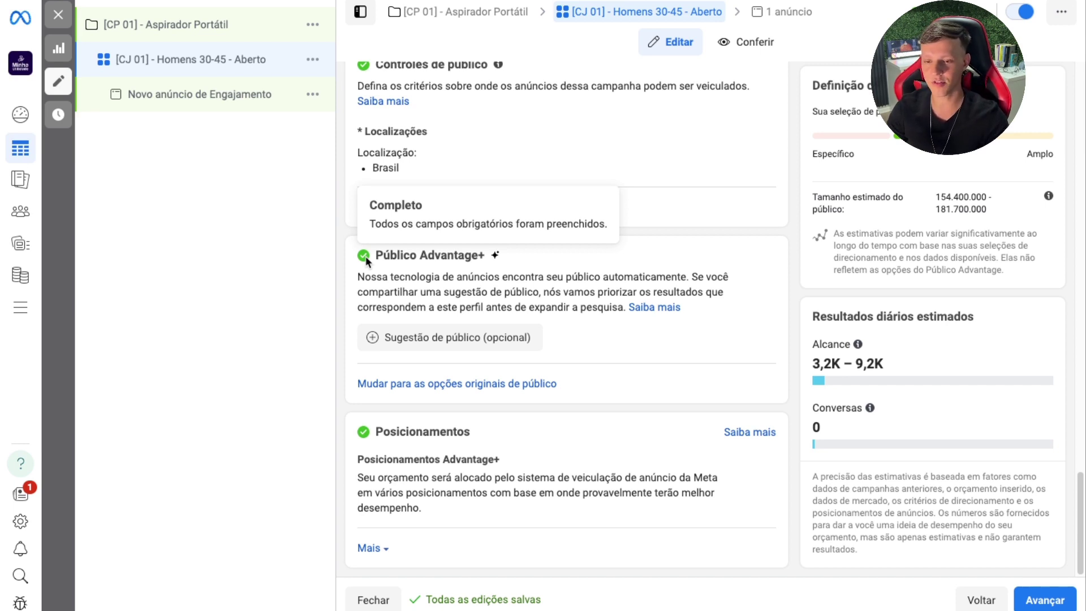
pyautogui.click(452, 384)
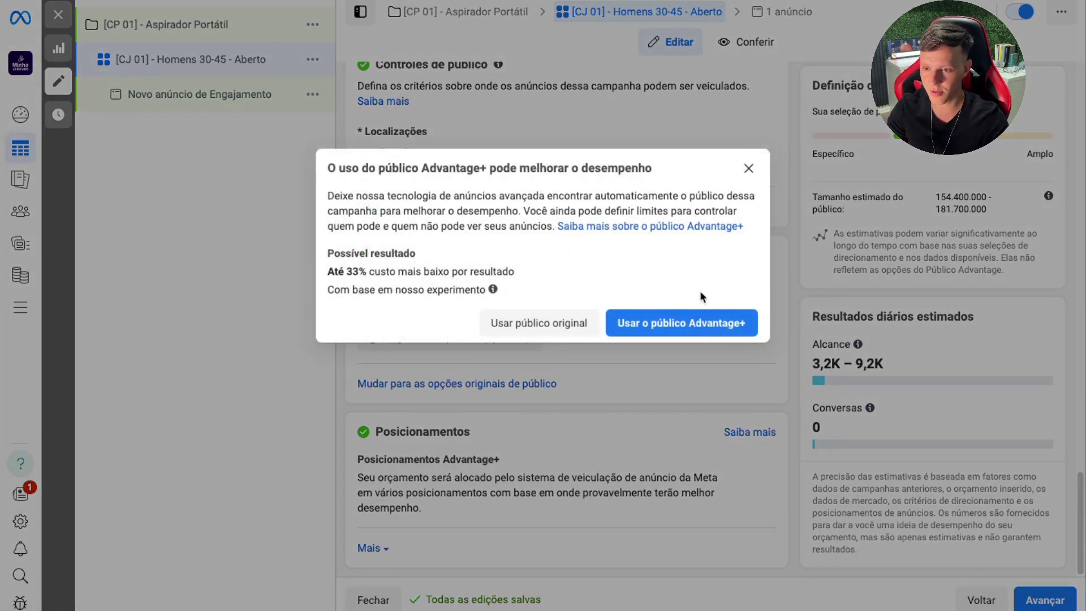
pyautogui.click(544, 325)
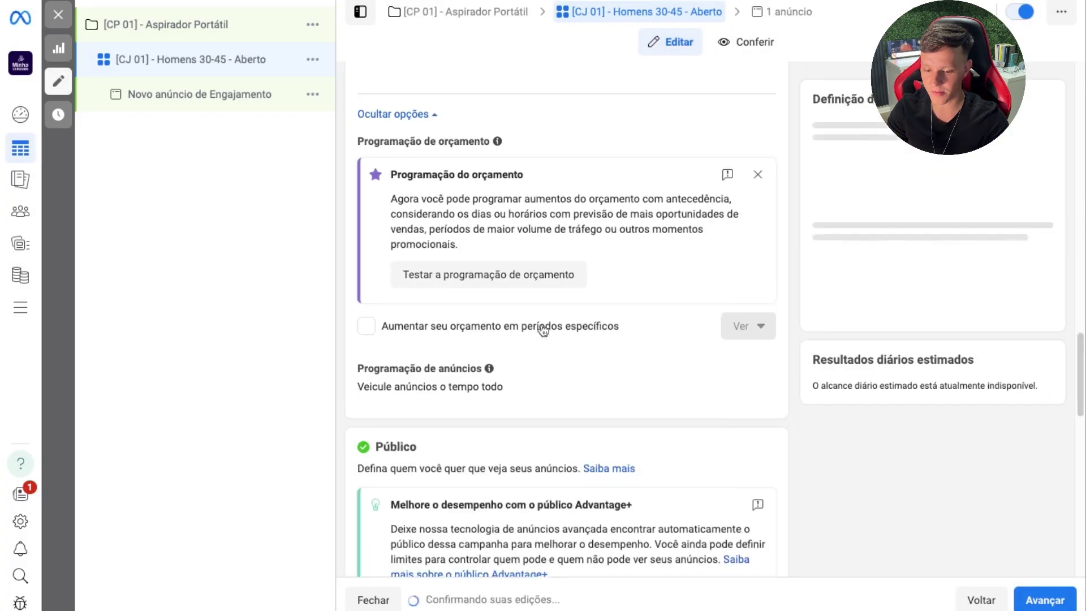
# - Limit the ad set audience's gender to Homens
pyautogui.scroll(-10, 499, 277)
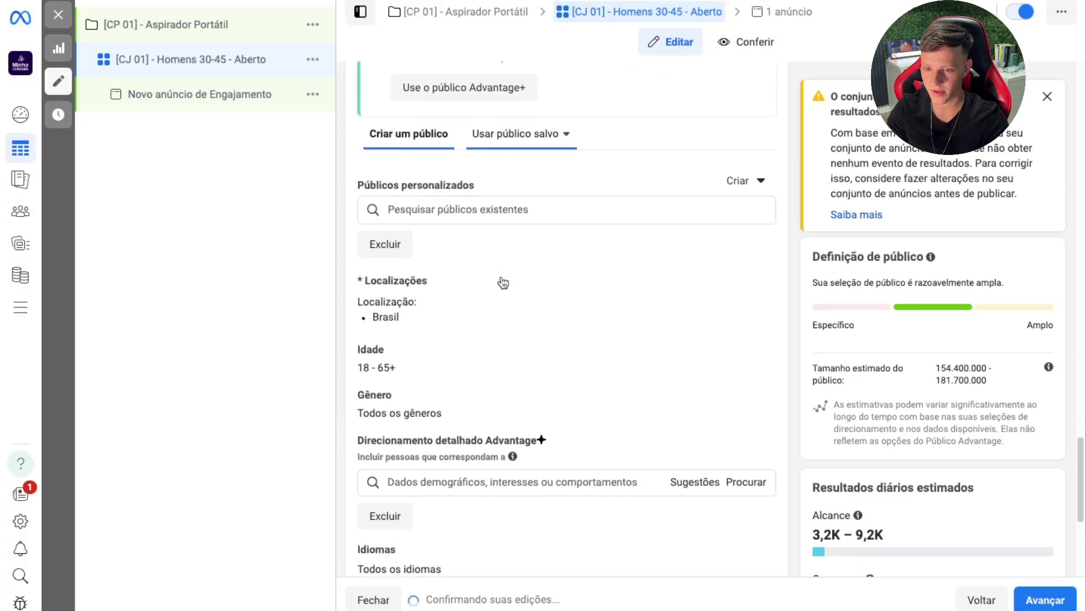
pyautogui.scroll(-2, 503, 283)
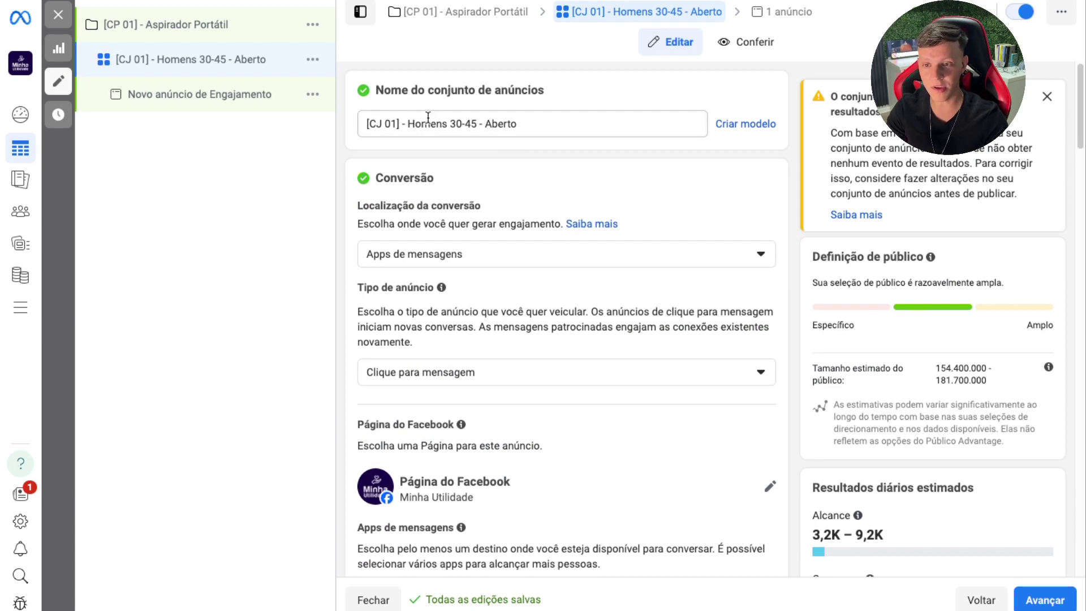
pyautogui.scroll(-15, 597, 393)
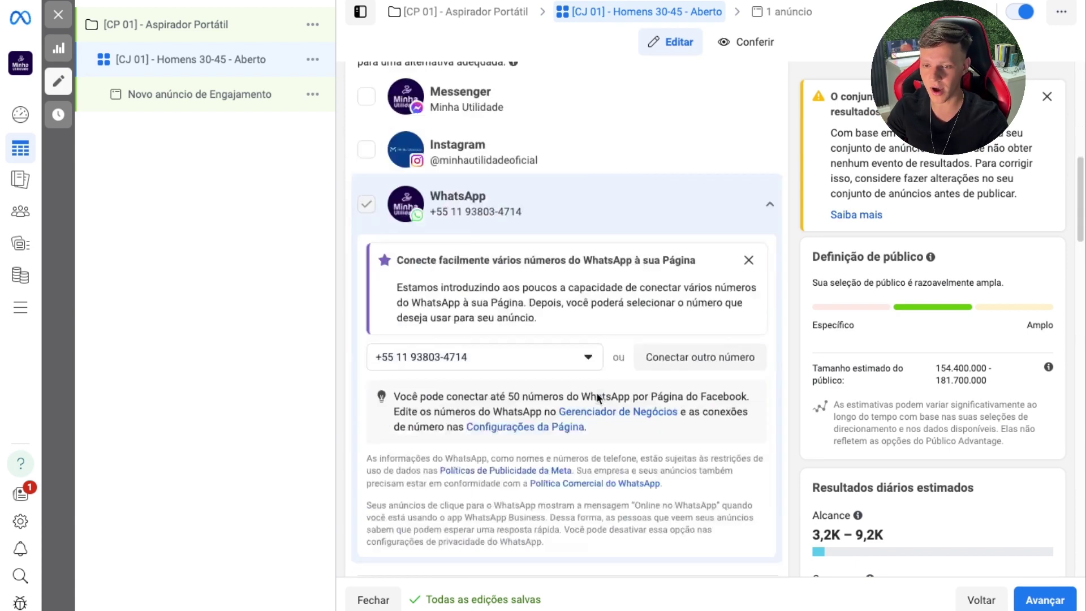
pyautogui.scroll(-1, 596, 399)
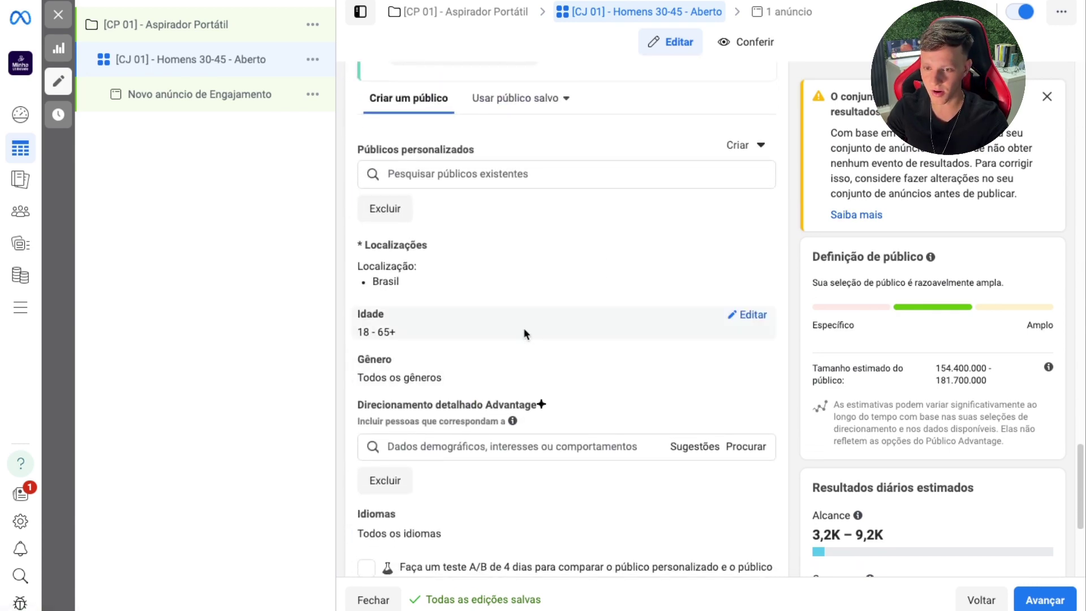
pyautogui.click(742, 360)
pyautogui.click(474, 384)
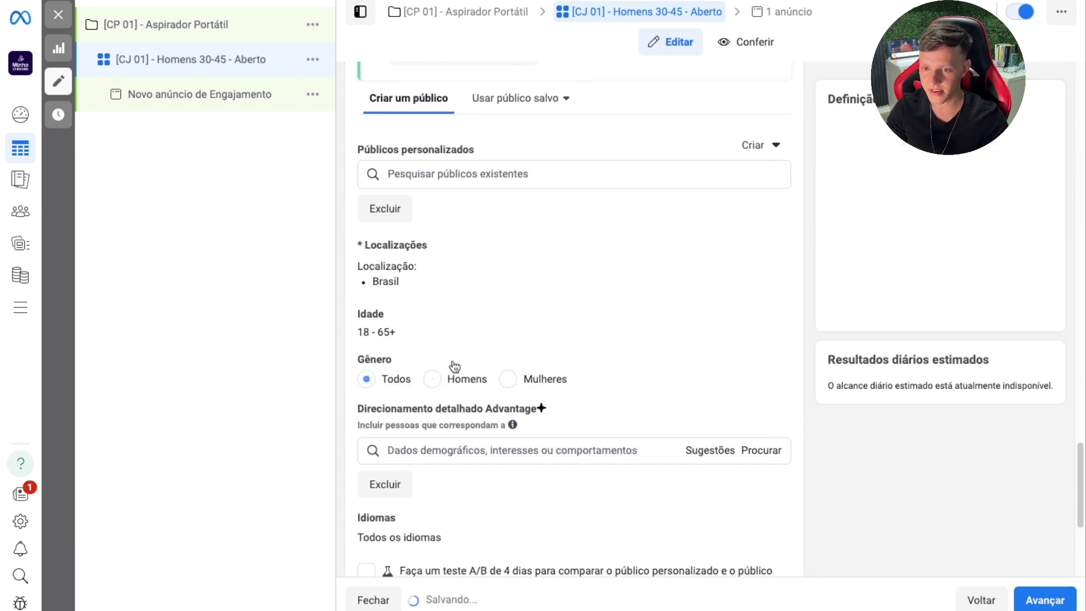
# - Set the audience's age range to 30–45
pyautogui.click(738, 315)
pyautogui.click(407, 338)
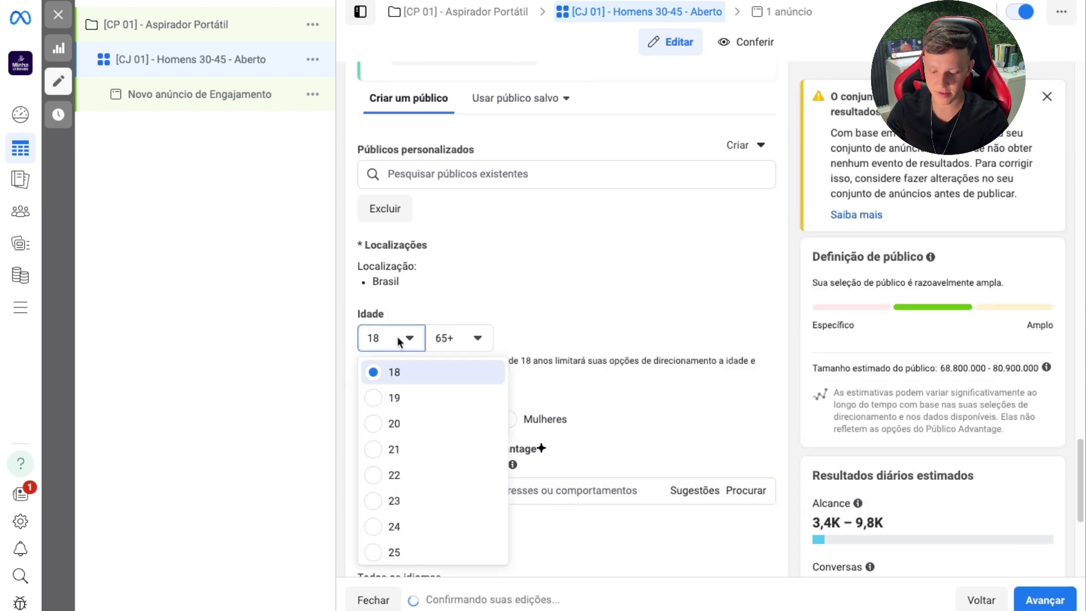
pyautogui.scroll(-7, 422, 401)
pyautogui.scroll(-1, 422, 402)
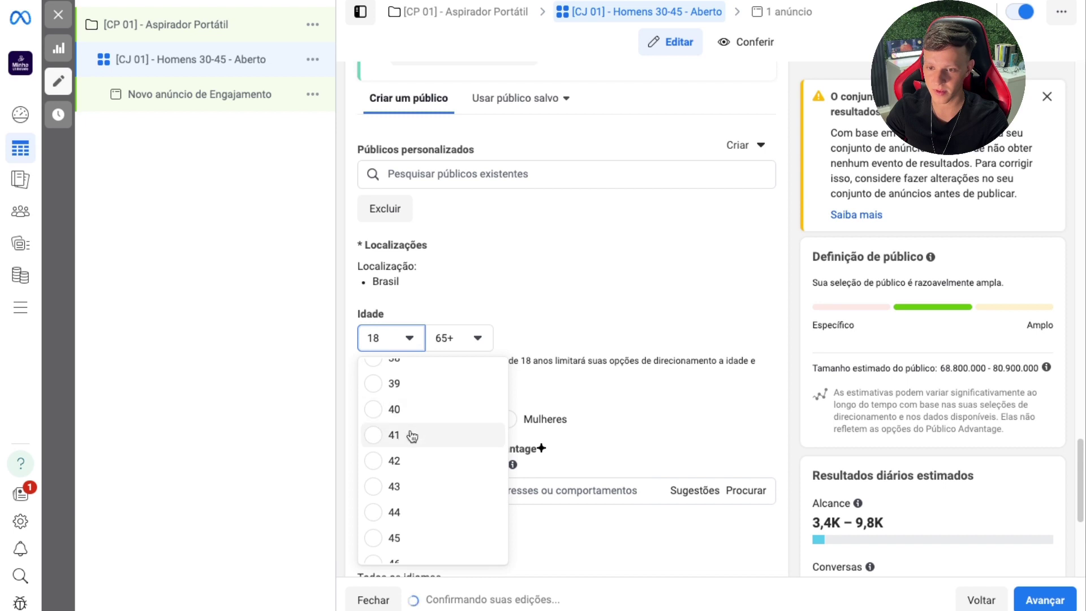
pyautogui.scroll(4, 413, 418)
pyautogui.scroll(1, 411, 410)
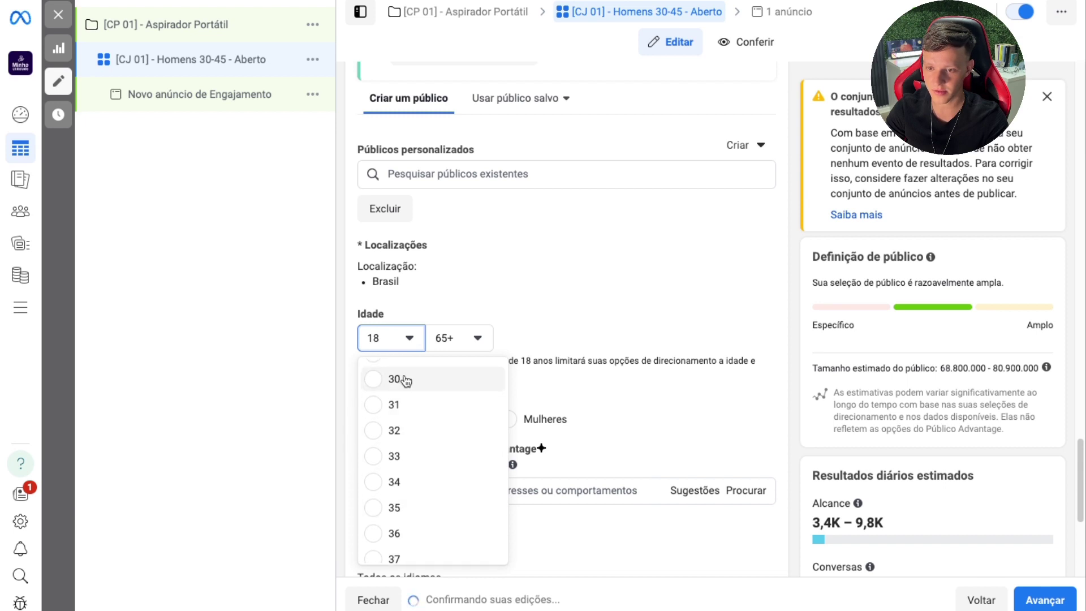
pyautogui.click(400, 380)
pyautogui.click(461, 338)
pyautogui.scroll(4, 474, 413)
pyautogui.scroll(4, 472, 413)
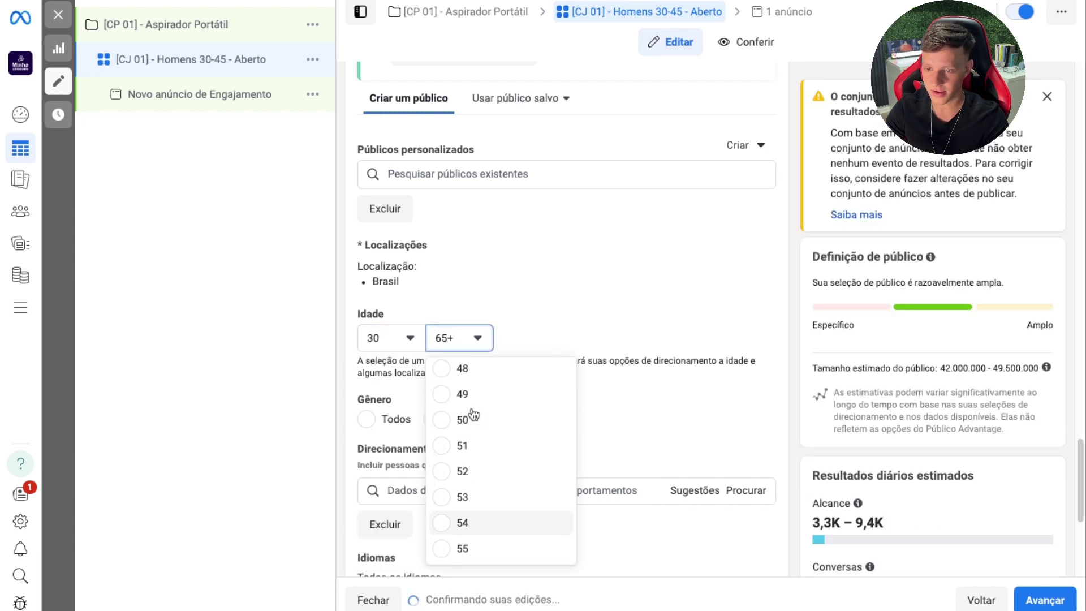
pyautogui.click(474, 373)
# - Change the ad set's placements from Advantage+ to manual placements (Posicionamentos manuais)
pyautogui.scroll(-3, 541, 301)
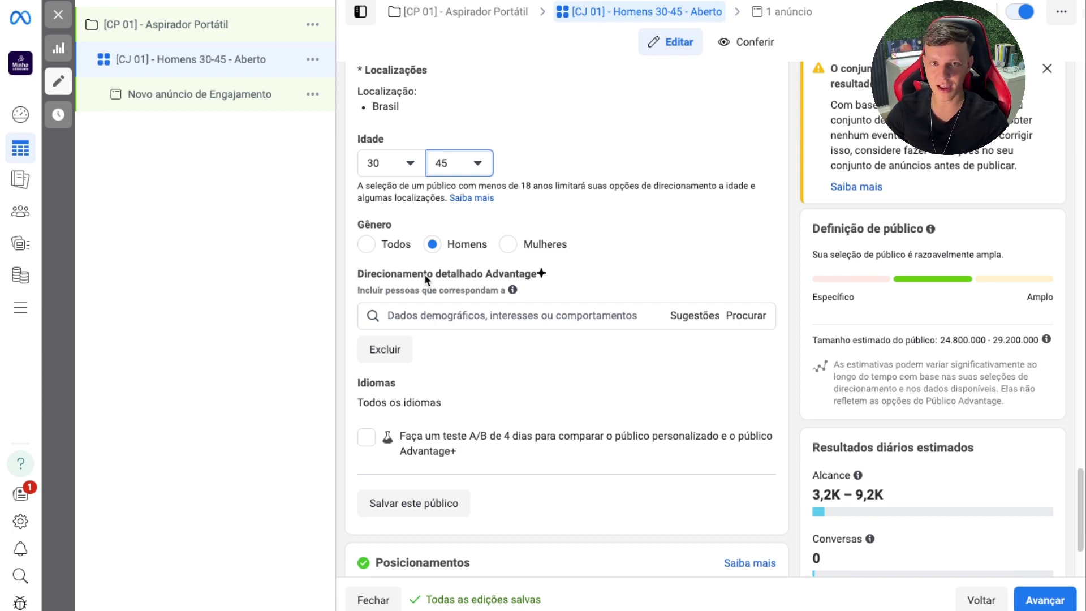
pyautogui.scroll(1, 424, 274)
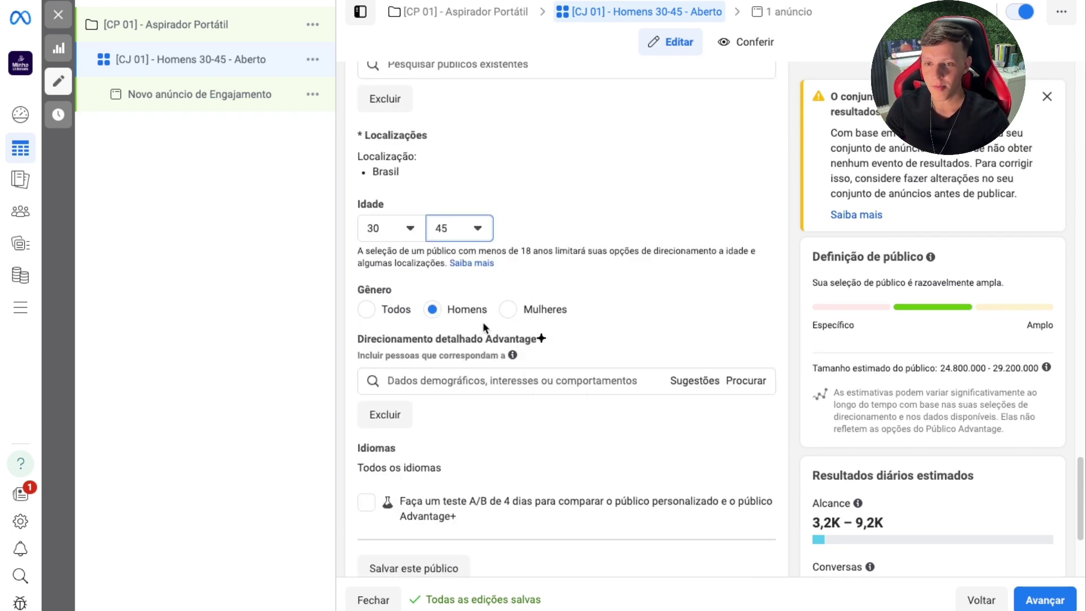
pyautogui.scroll(-3, 456, 323)
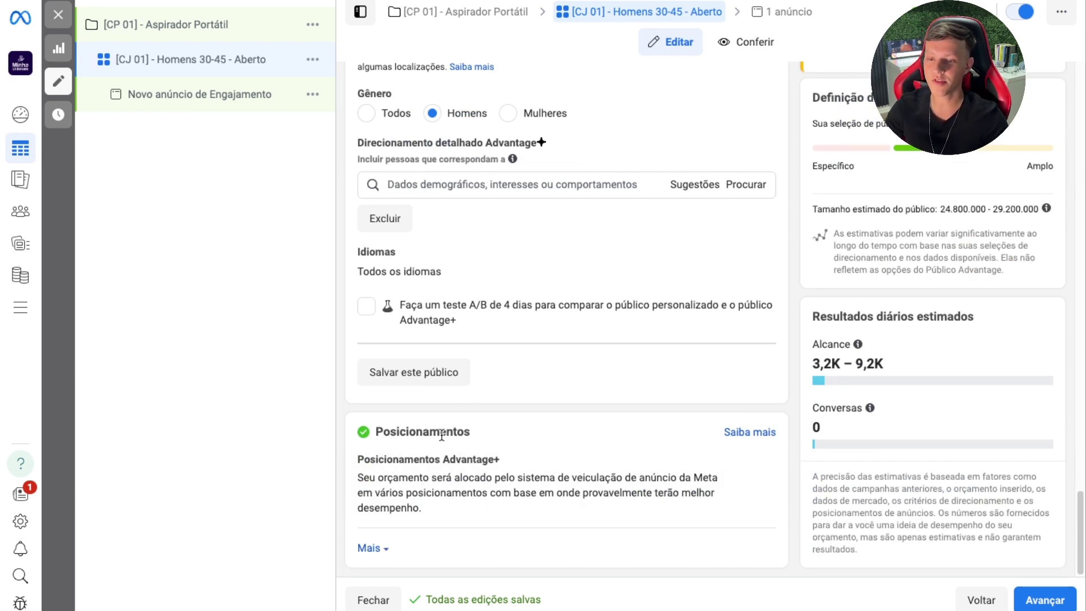
pyautogui.moveTo(467, 457)
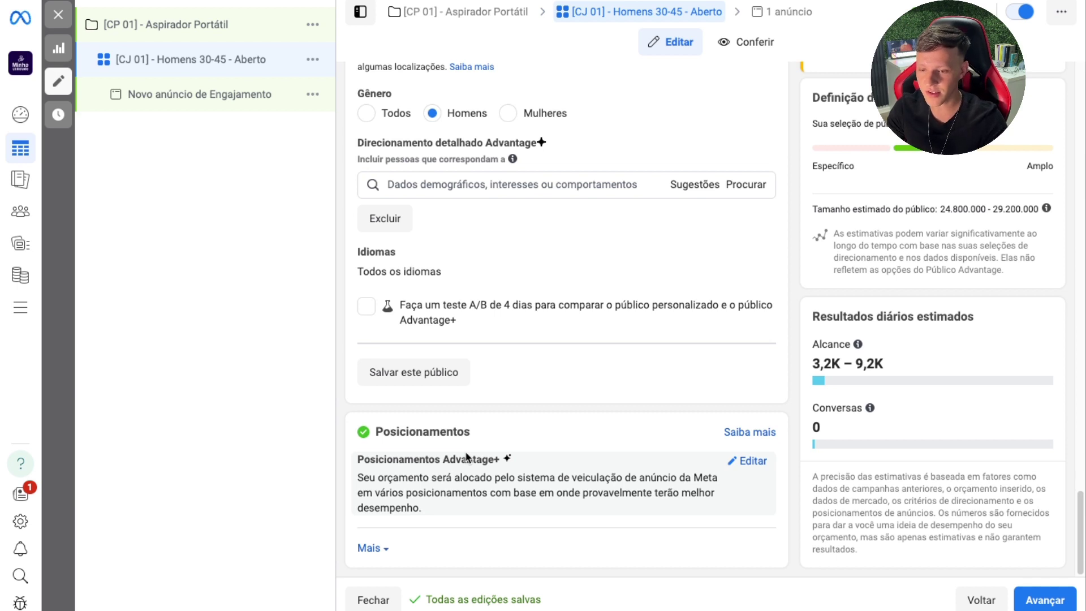
pyautogui.click(748, 464)
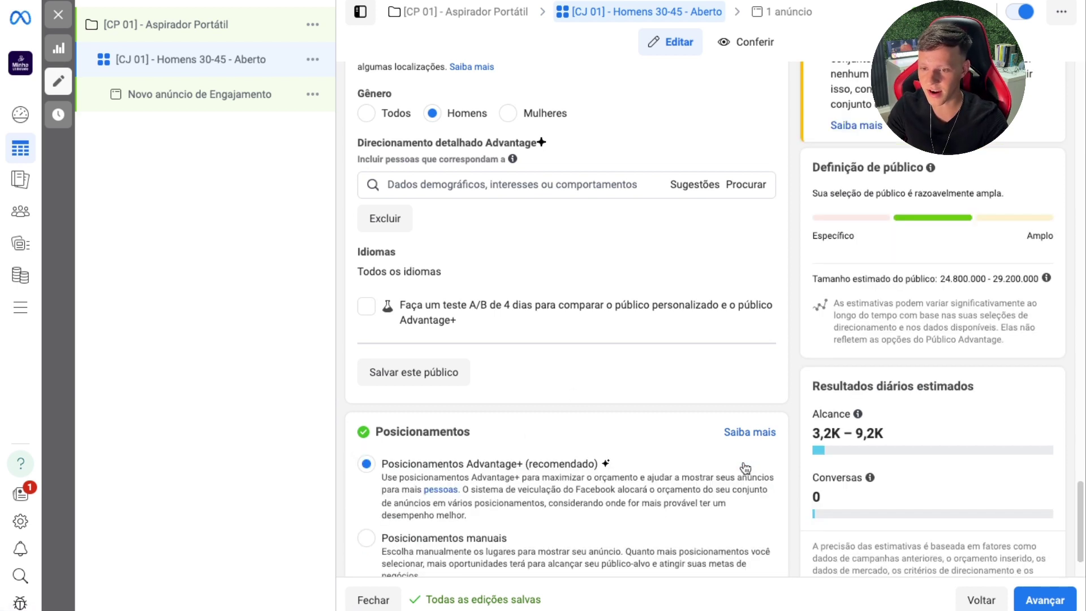
pyautogui.scroll(-1, 746, 468)
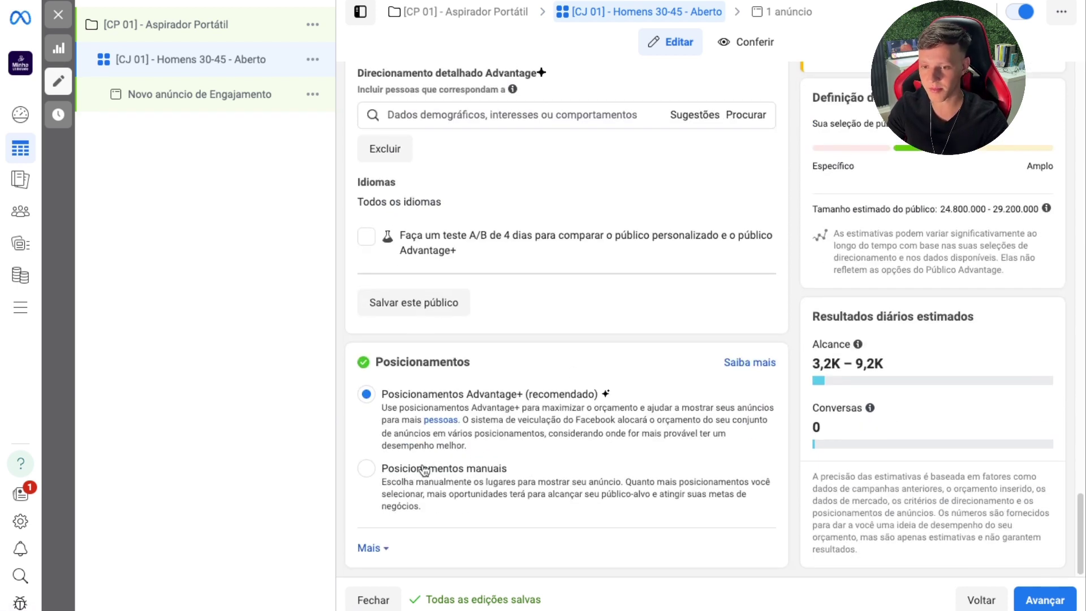
pyautogui.click(405, 471)
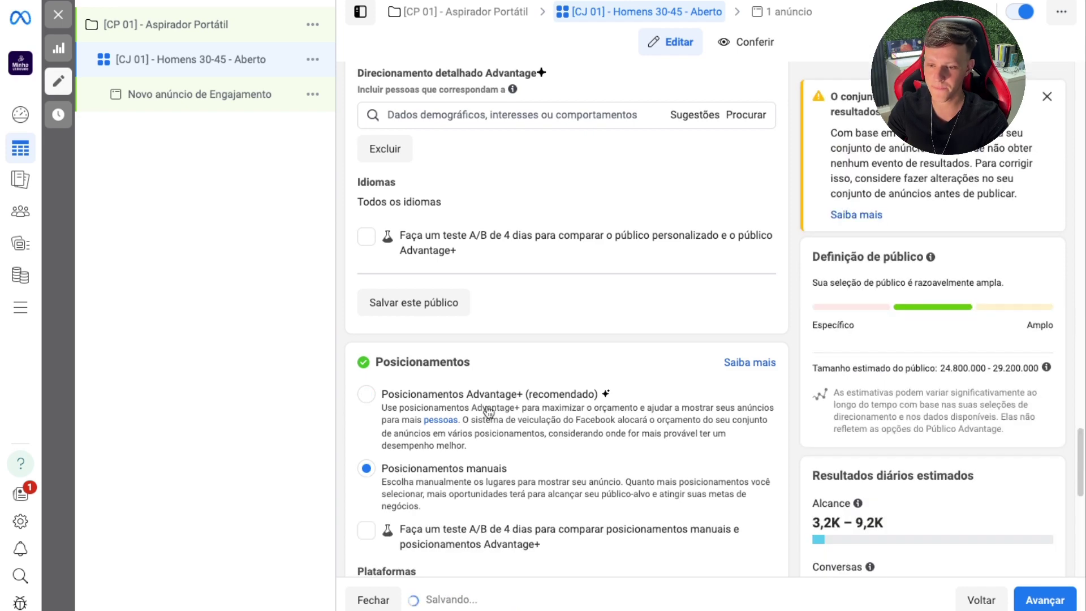
# - Deselect the Audience Network and Messenger platforms, along with the in-stream ads and search results placements
pyautogui.scroll(-7, 488, 411)
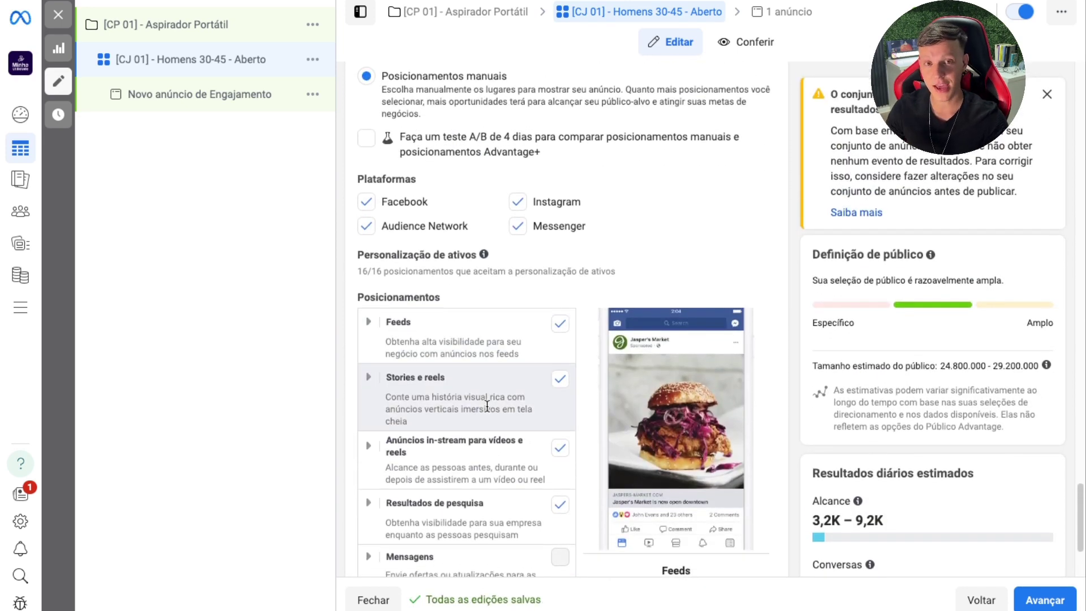
pyautogui.click(467, 226)
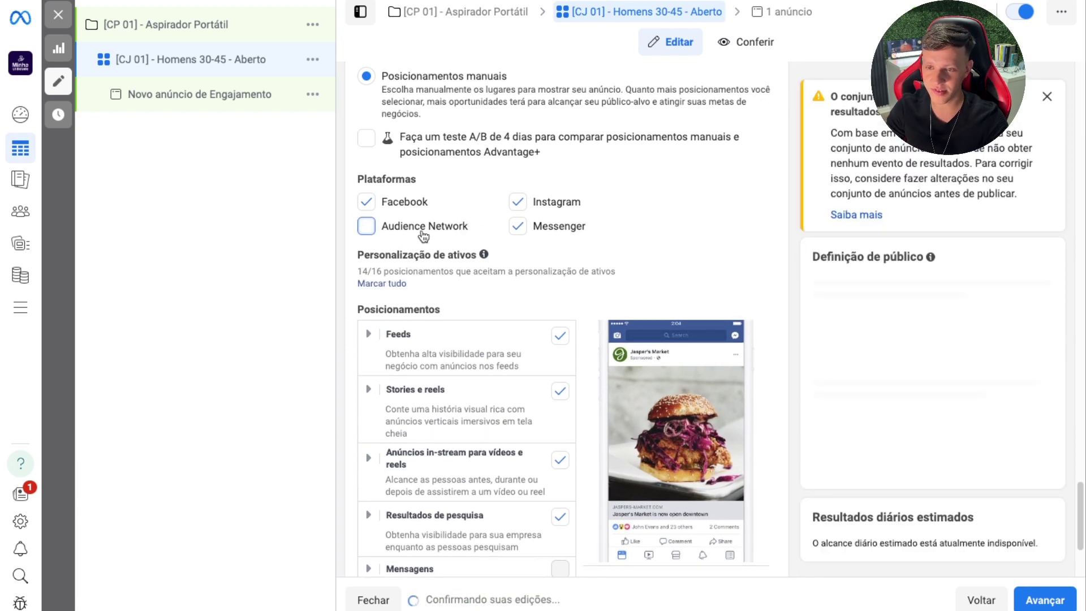
pyautogui.click(517, 226)
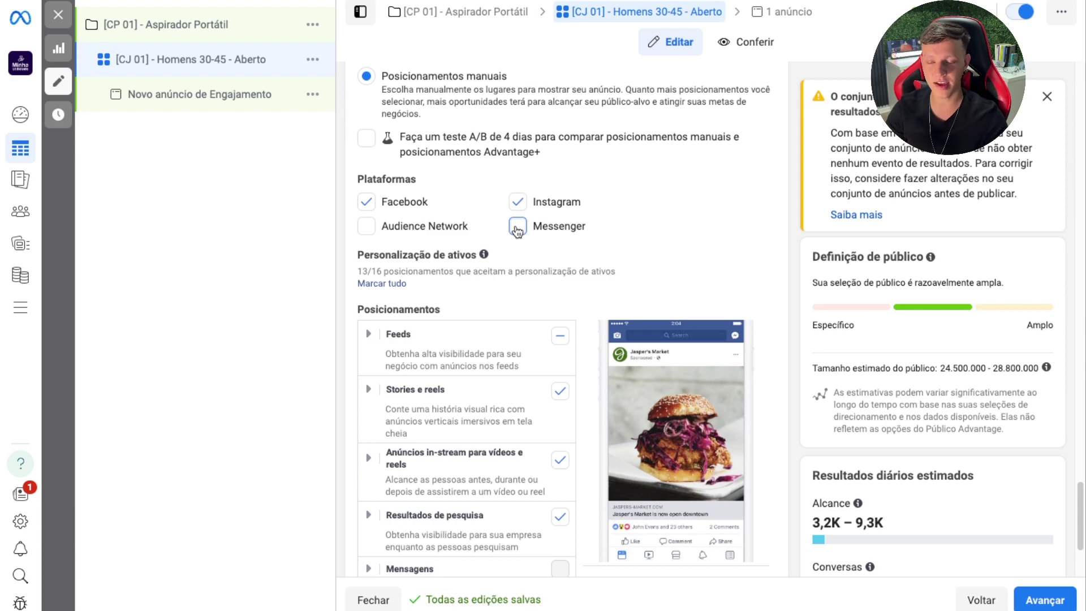
pyautogui.scroll(-1, 501, 257)
pyautogui.click(560, 389)
pyautogui.click(560, 445)
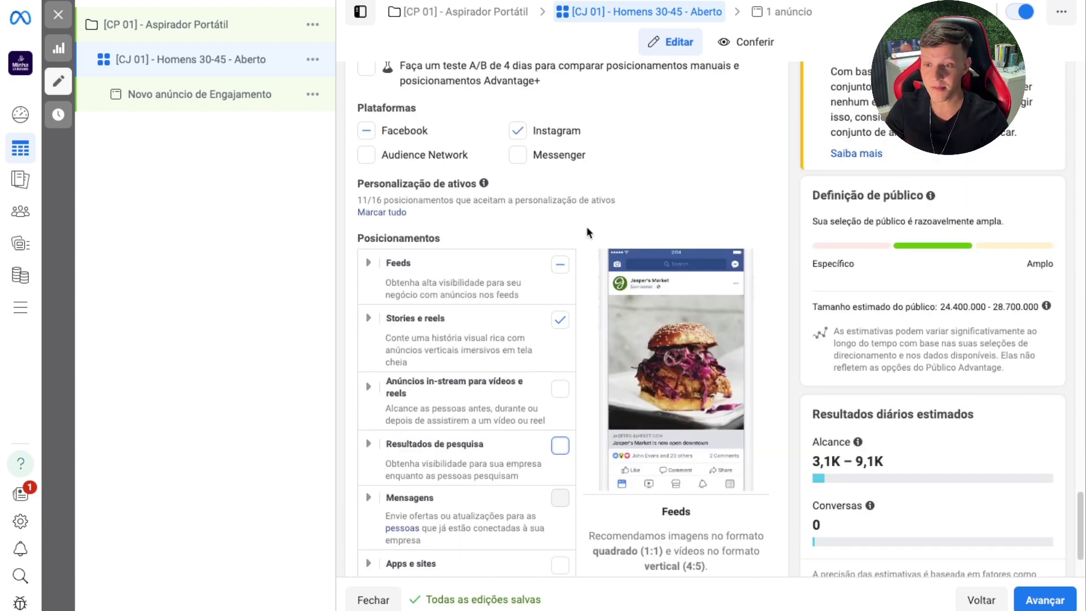
# - Exclude Explorar do Instagram and Página inicial do Explorar do Instagram from the Feeds placements
pyautogui.click(375, 275)
pyautogui.scroll(-2, 375, 275)
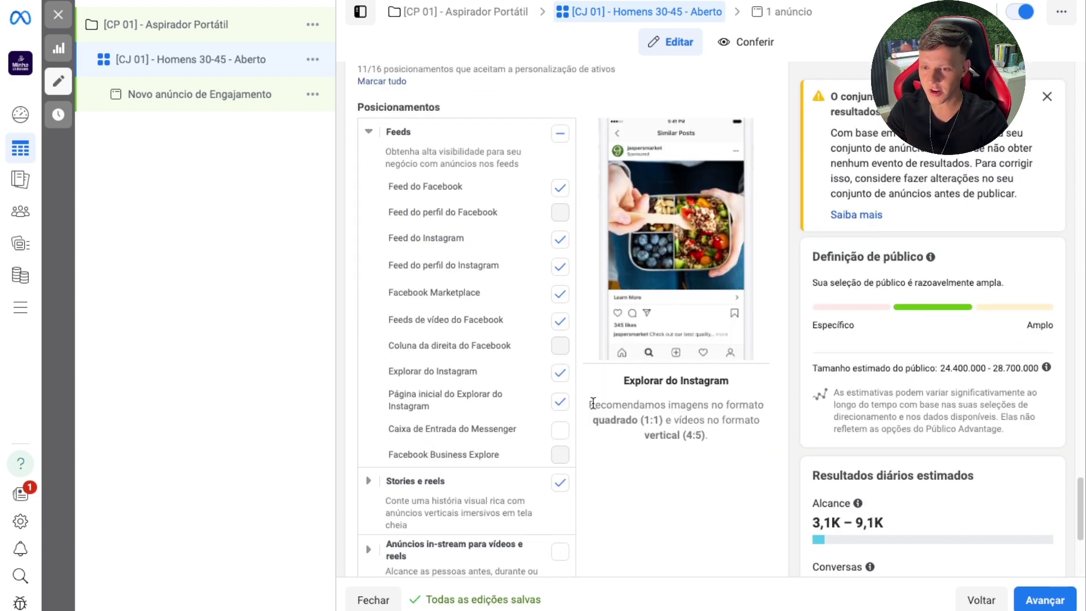
pyautogui.click(560, 402)
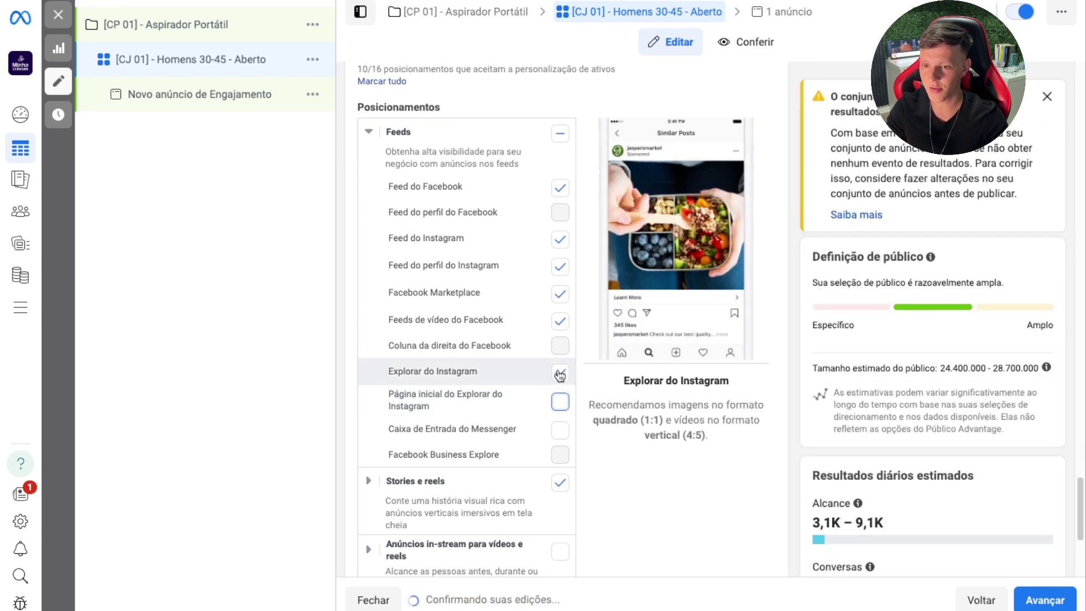
pyautogui.click(560, 373)
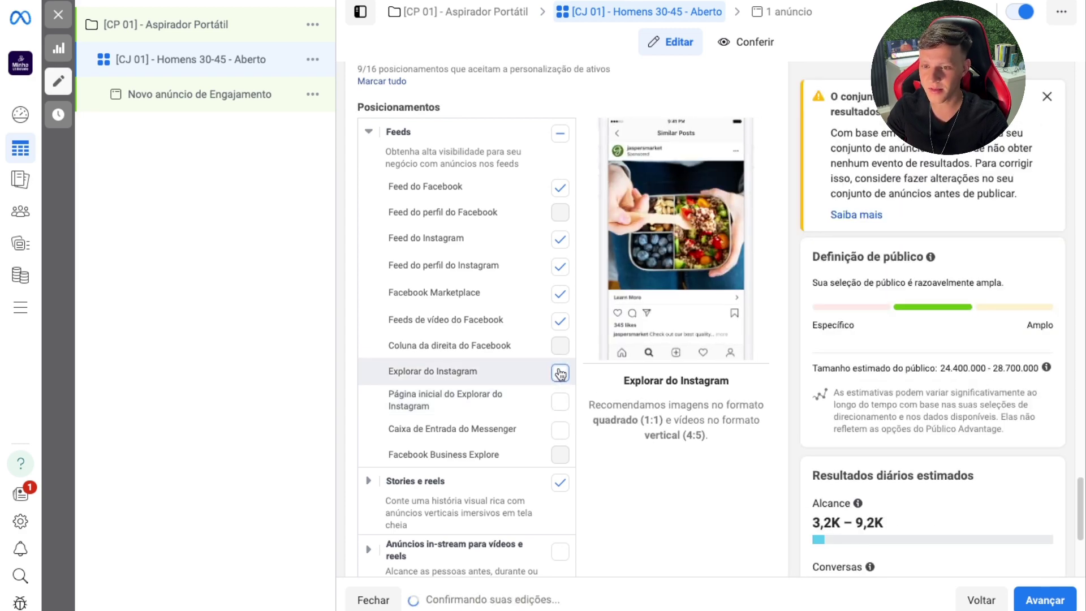
pyautogui.scroll(-2, 560, 373)
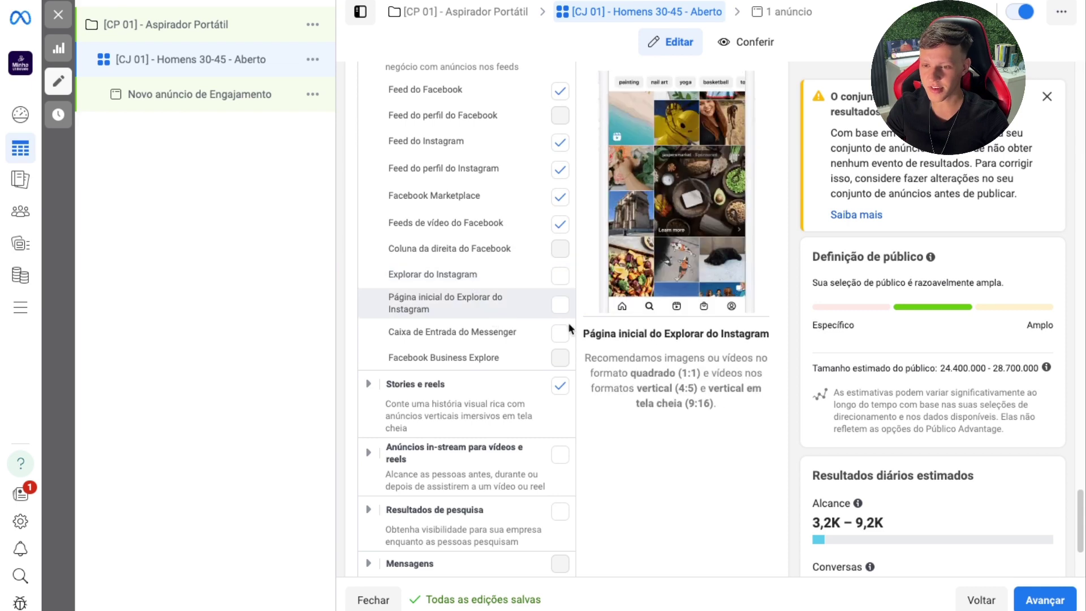
pyautogui.scroll(-3, 642, 411)
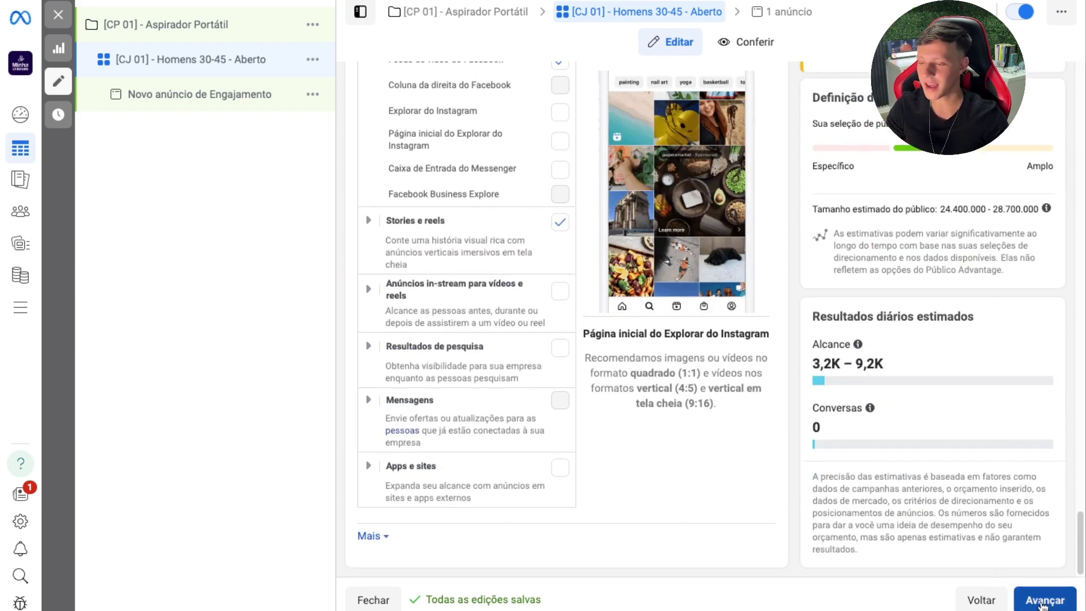
# - Advance from the ad set to the ad and rename it "[ANUNCIO 01] - Criativo 01"
pyautogui.click(1044, 603)
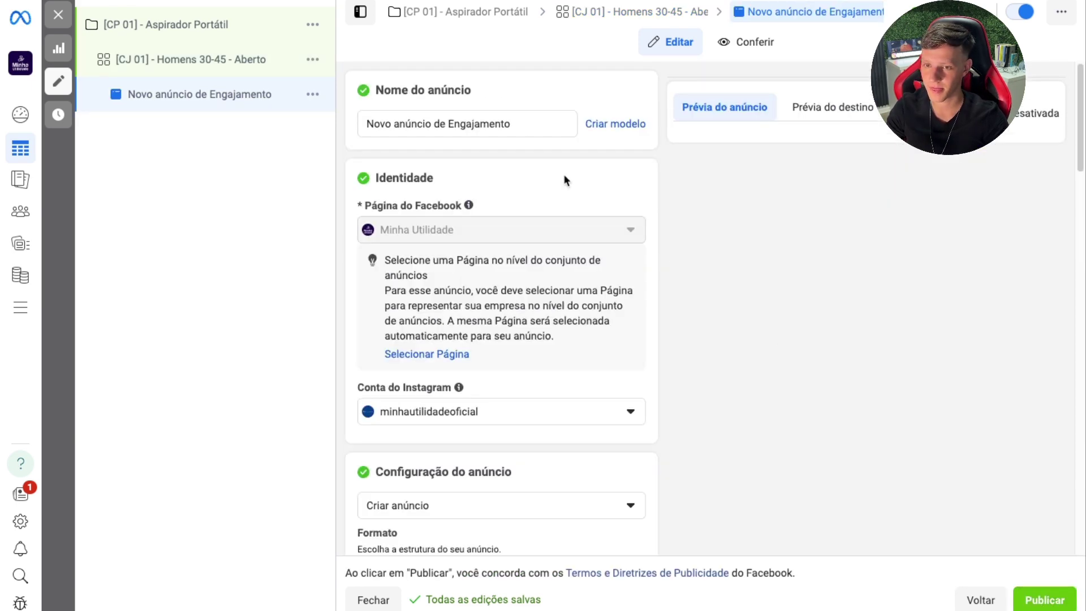
pyautogui.doubleClick(532, 129)
pyautogui.click(531, 129)
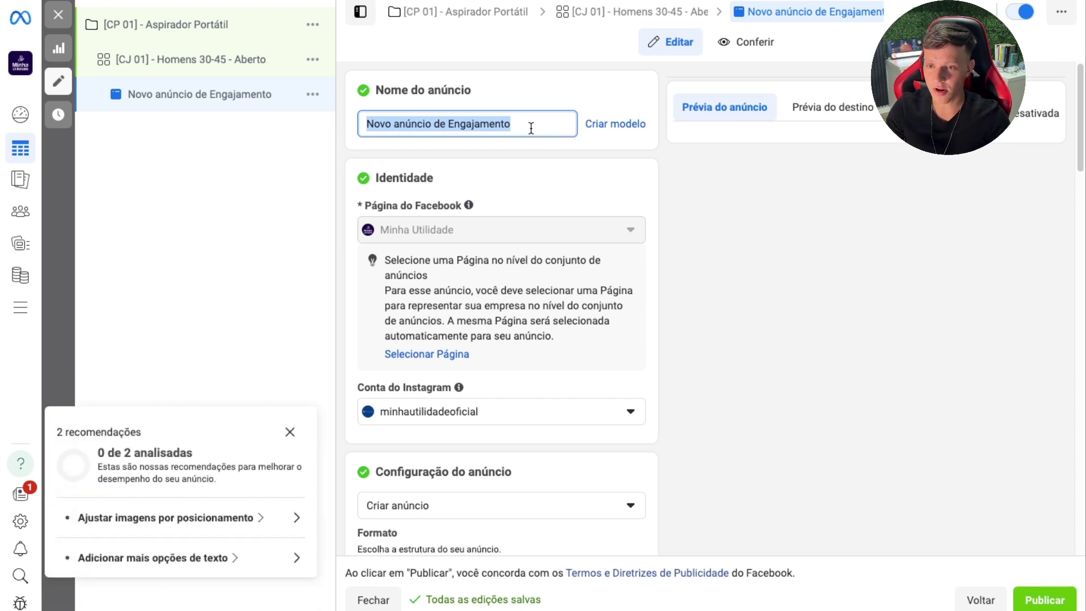
pyautogui.press('BackSpace')
pyautogui.write(']≠')
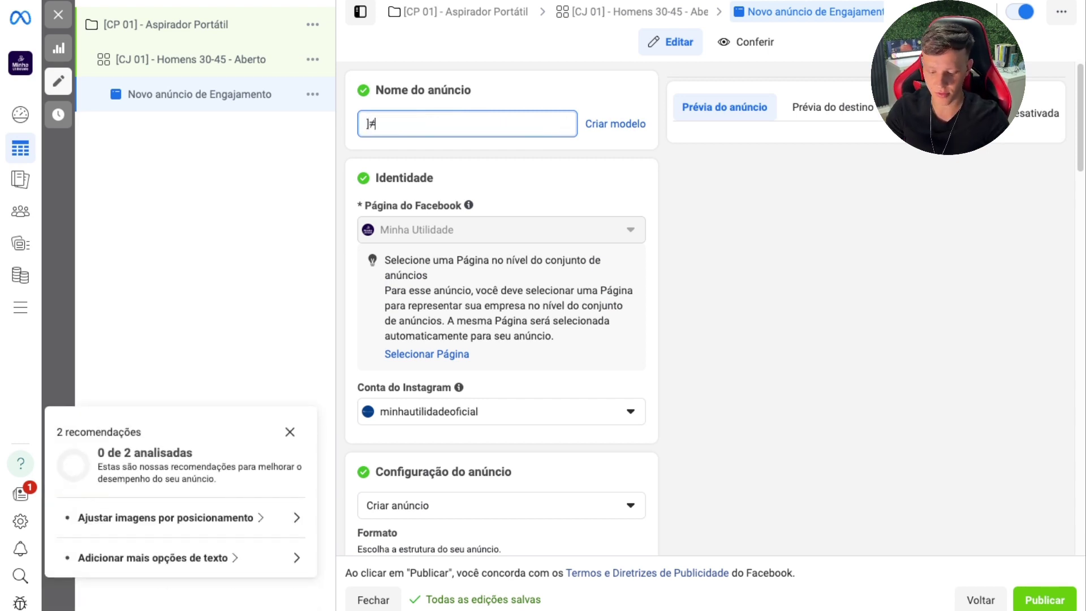
pyautogui.press('BackSpace')
pyautogui.press('BackSpace')
pyautogui.write('[A')
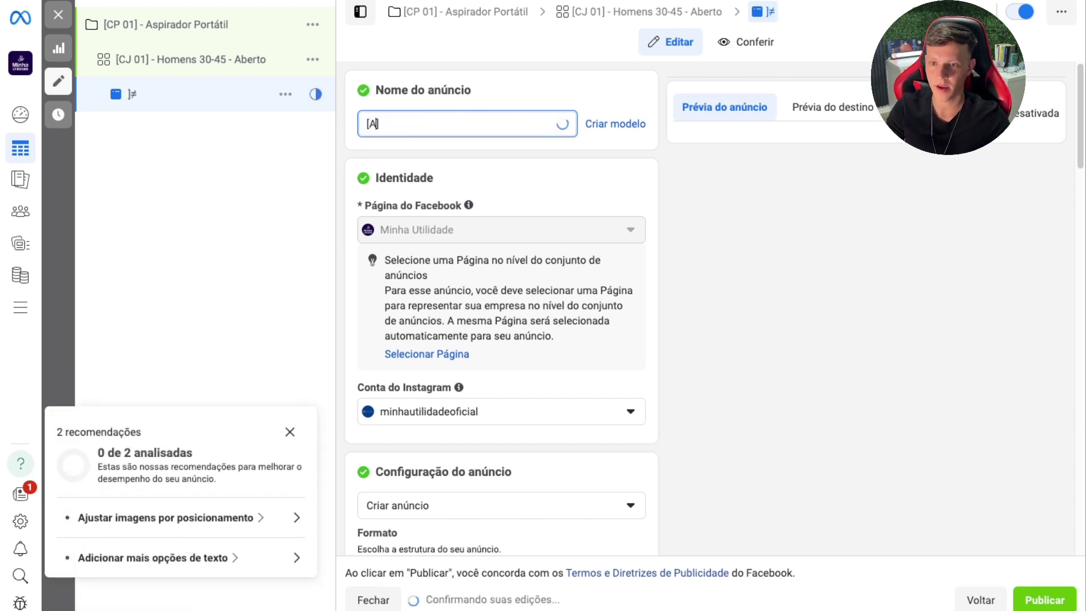
pyautogui.write('NUNCIO 01] - Criativo 01')
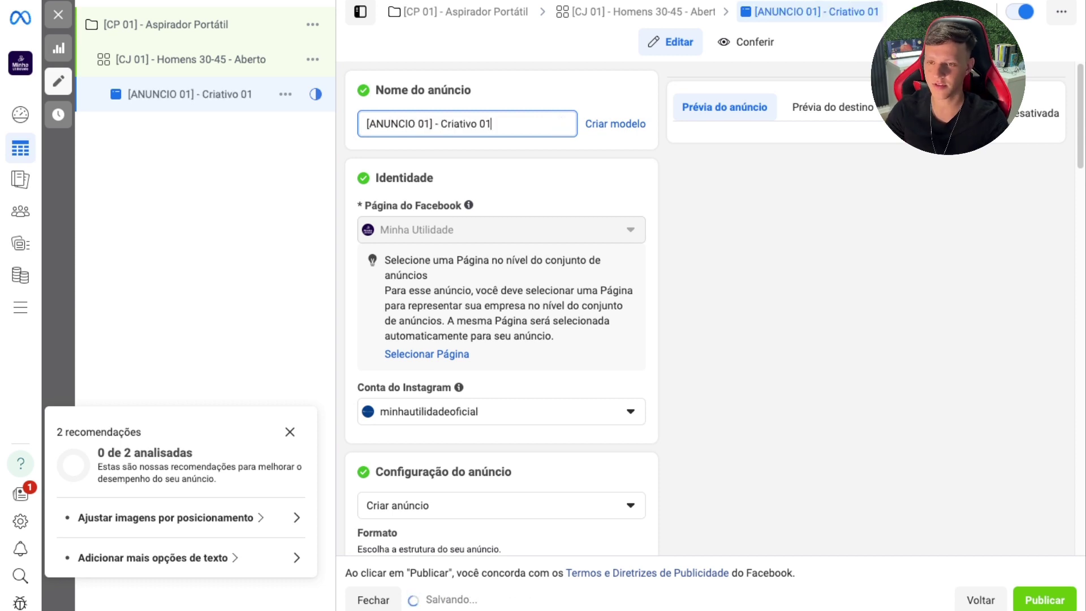
# - Turn off multi-advertiser ads (Anúncios com vários anunciantes) in the ad's setup, keeping the single image or video format
pyautogui.scroll(-2, 538, 236)
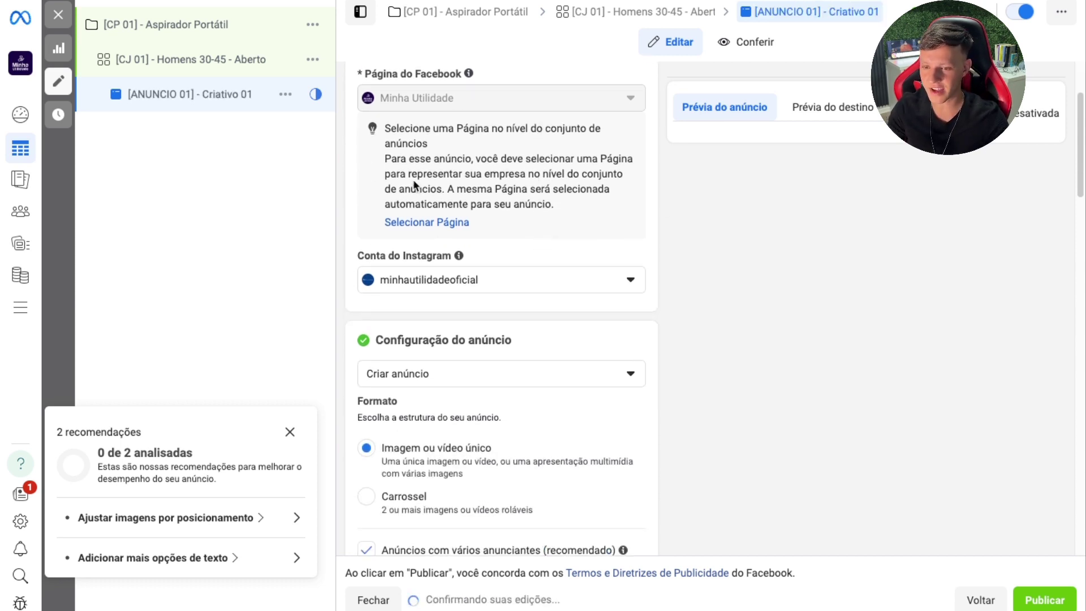
pyautogui.scroll(-3, 498, 317)
pyautogui.scroll(-1, 498, 325)
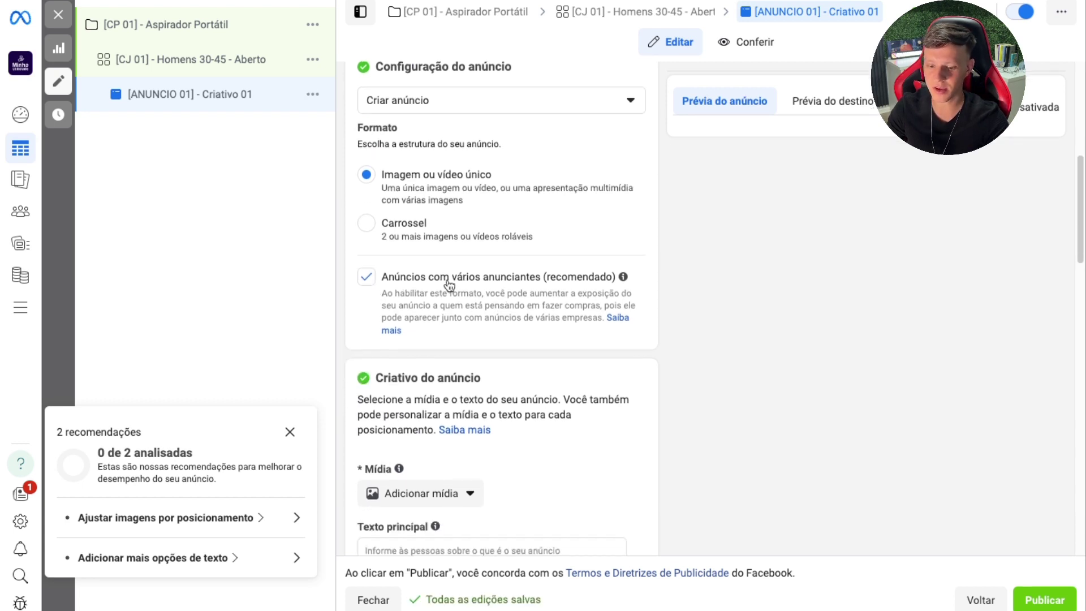
pyautogui.click(371, 278)
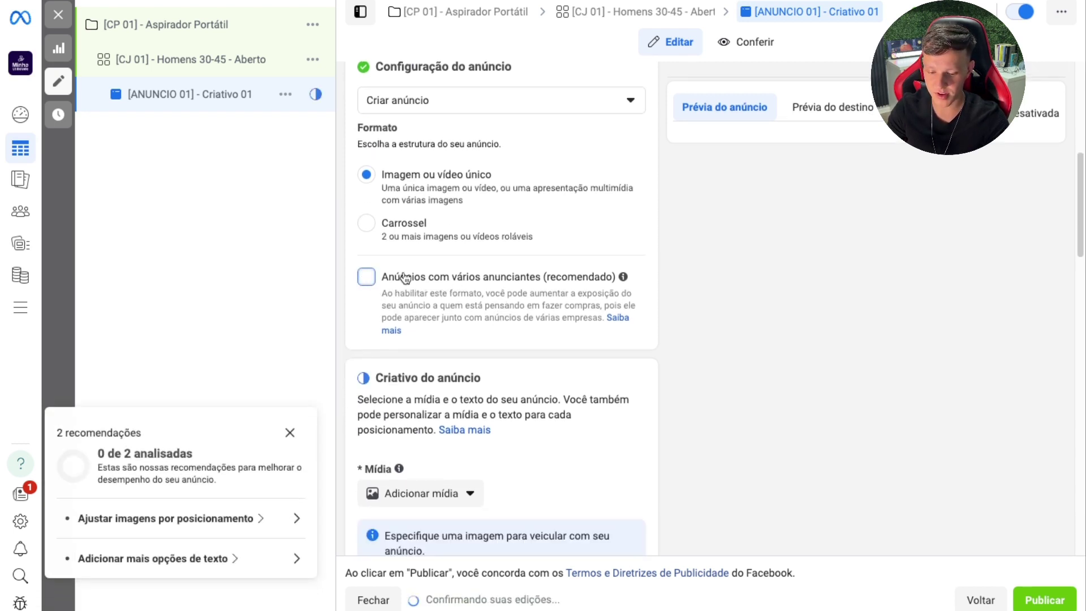
# - Add the 1080 × 1920 video "aspirador 01" from the account's videos as the ad's media
pyautogui.scroll(-4, 455, 301)
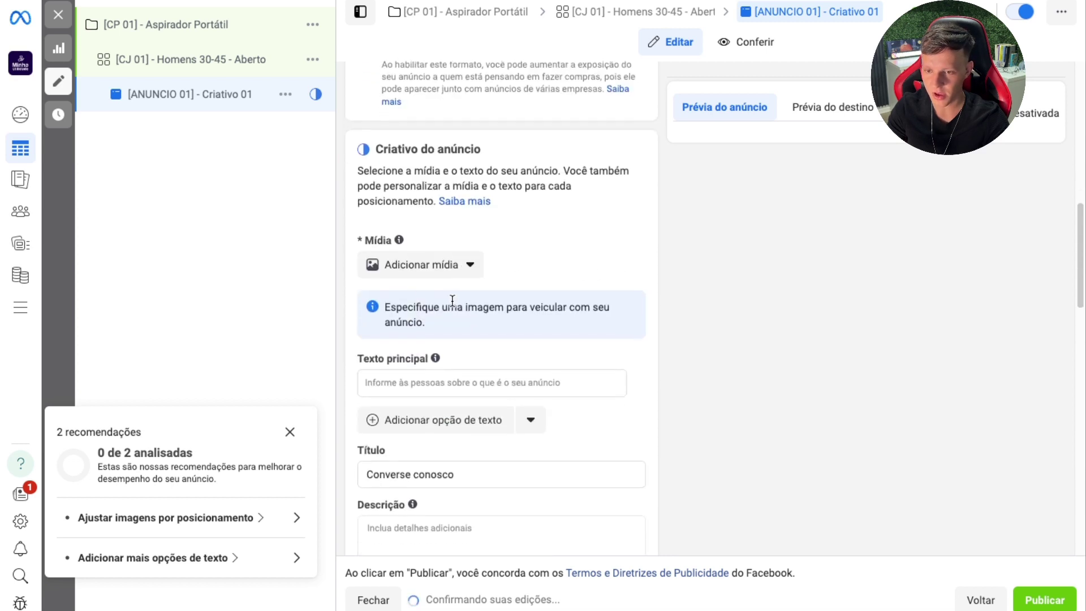
pyautogui.click(431, 268)
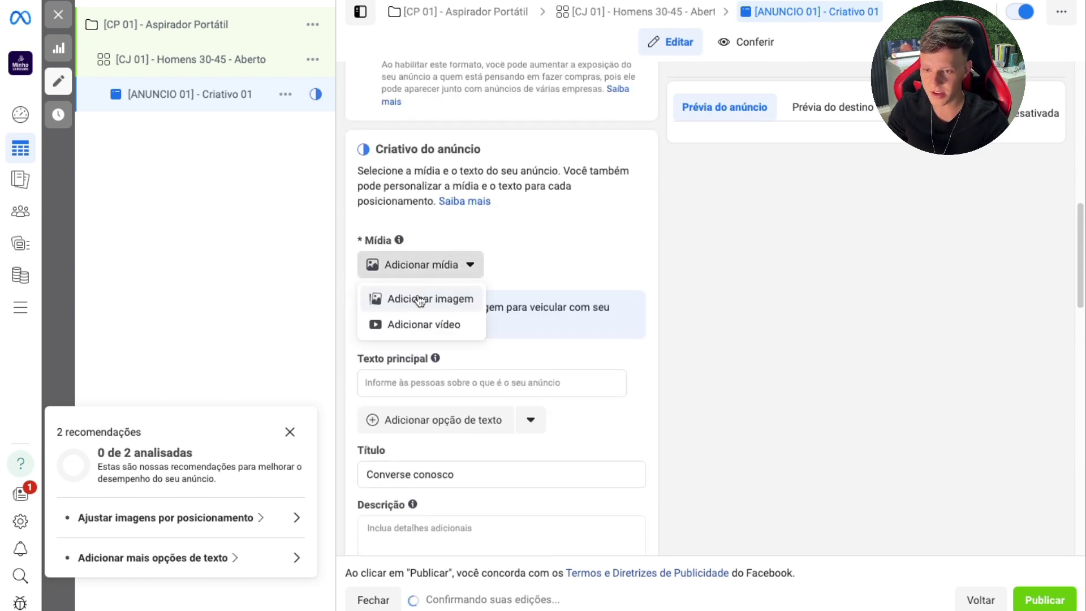
pyautogui.click(419, 328)
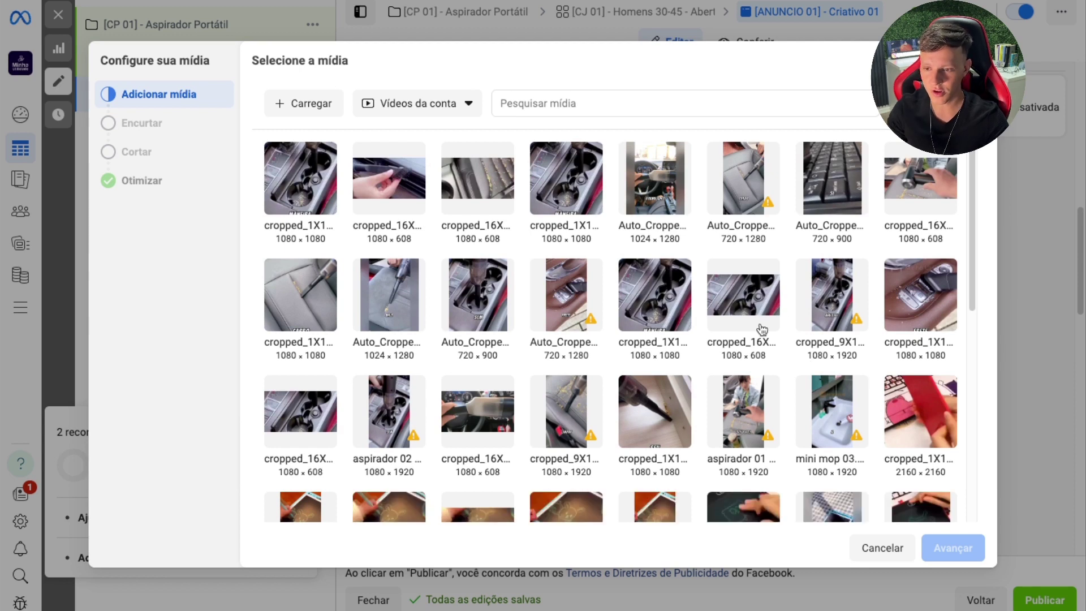
pyautogui.scroll(-1, 722, 341)
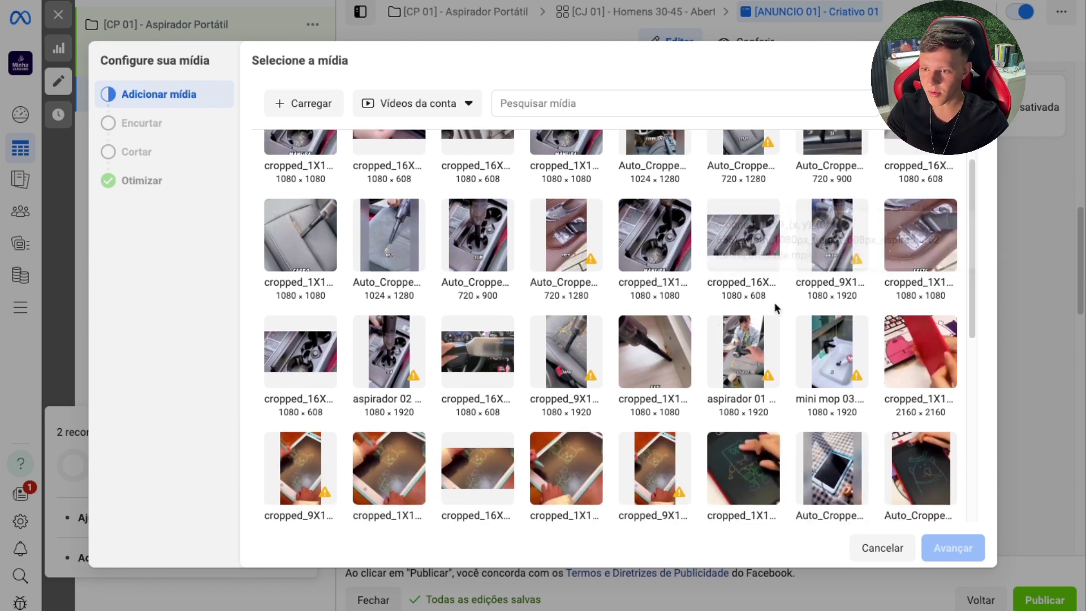
pyautogui.click(758, 352)
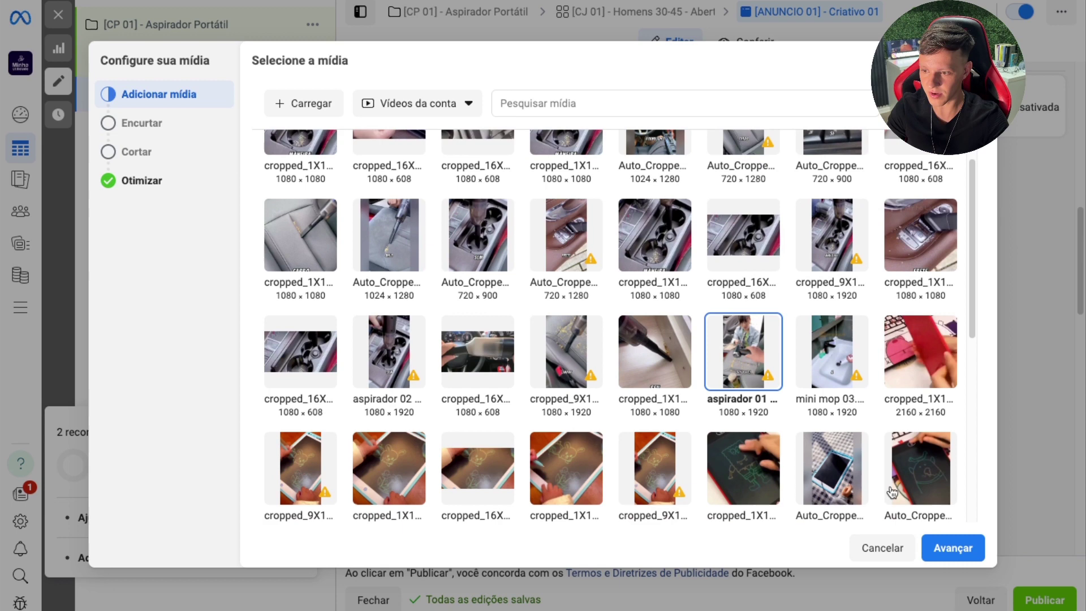
pyautogui.click(938, 555)
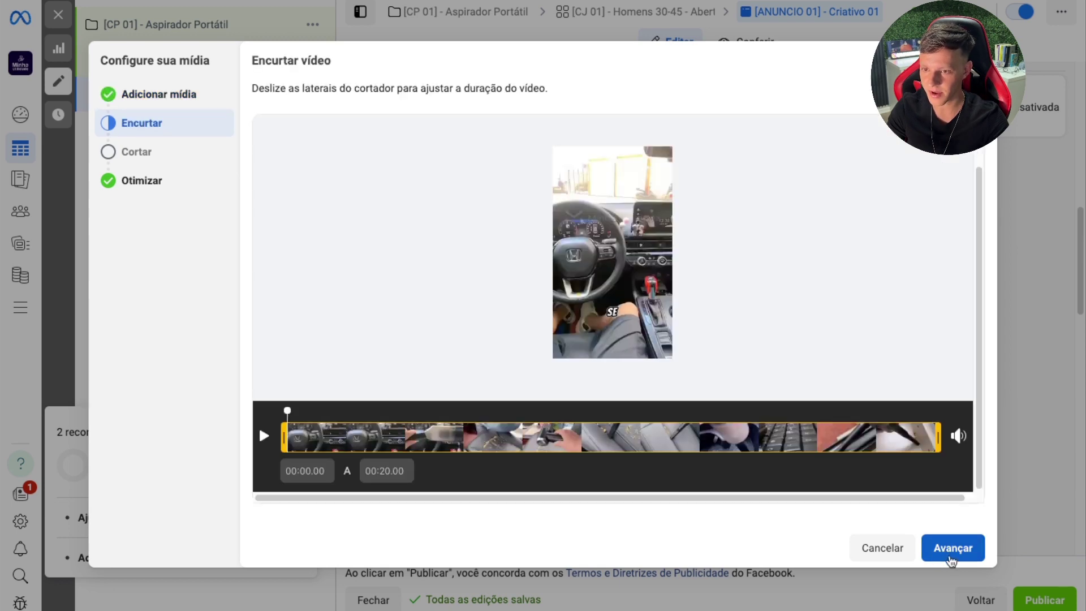
# - Keep the video's full length, crop it to 1:1 for Feeds, and finish the media setup with all Advantage+ optimizations on
pyautogui.click(948, 557)
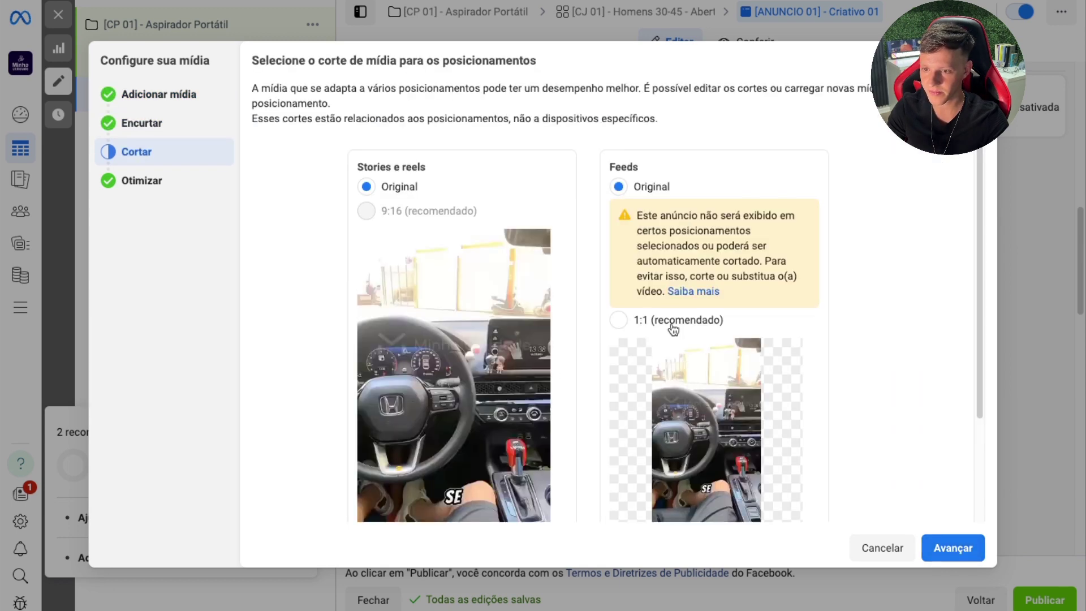
pyautogui.click(673, 321)
pyautogui.click(954, 549)
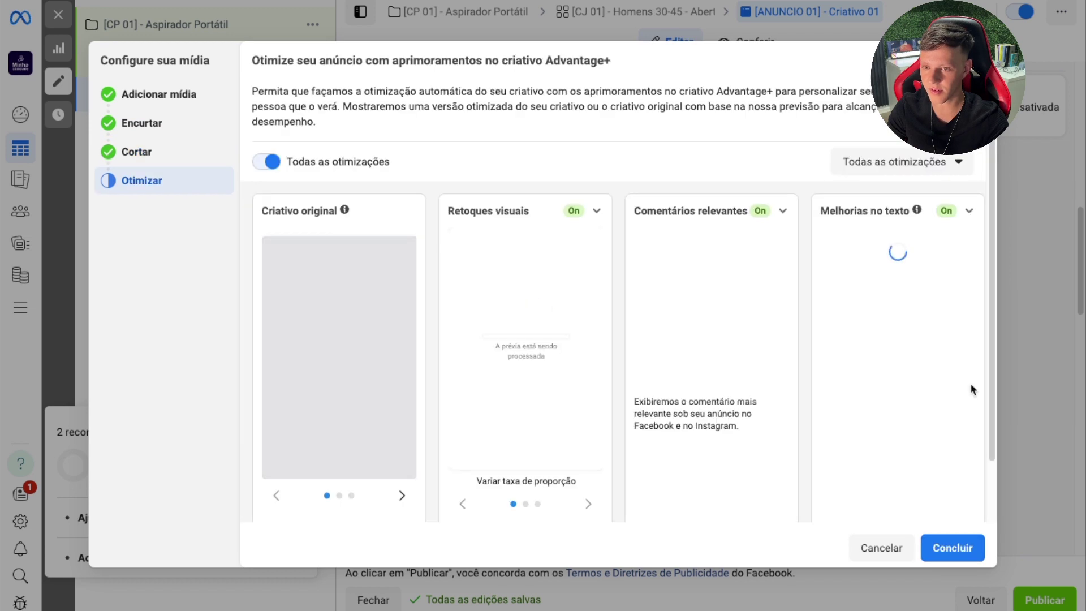
pyautogui.moveTo(424, 163); pyautogui.dragTo(281, 161)
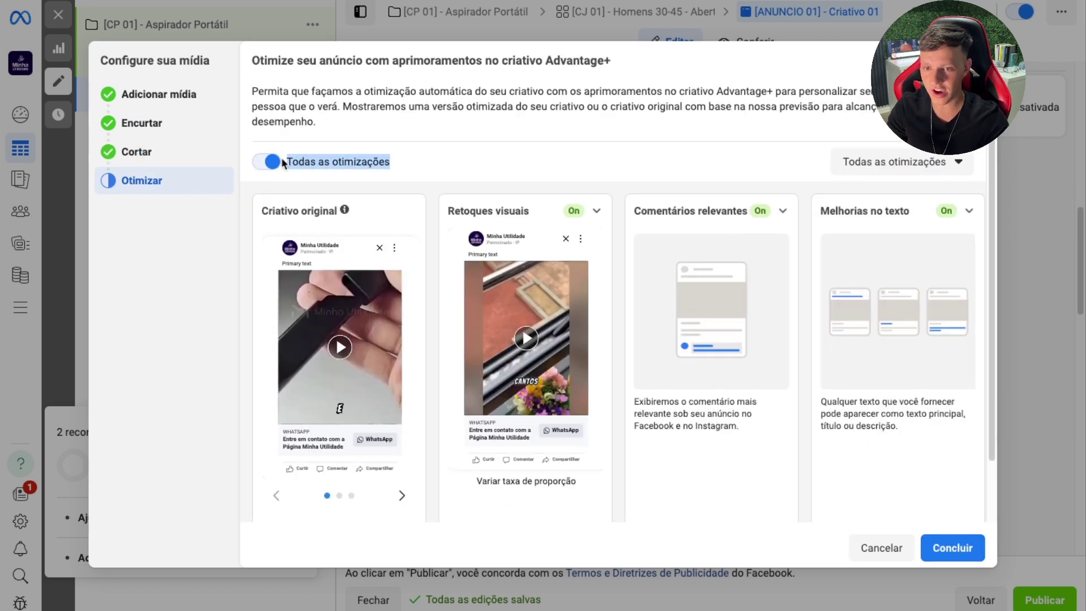
pyautogui.click(402, 129)
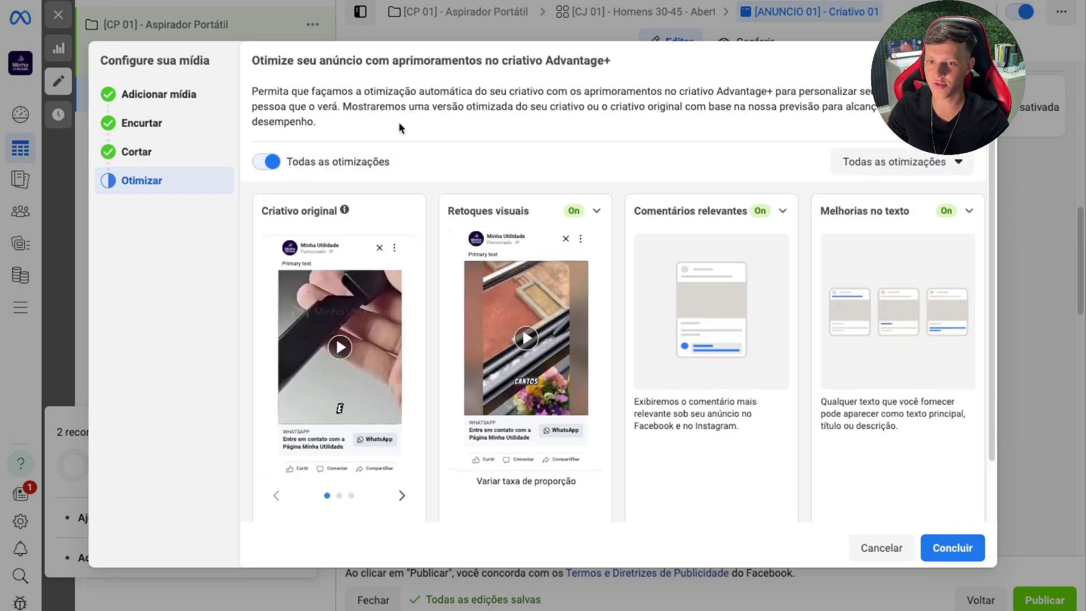
pyautogui.click(948, 549)
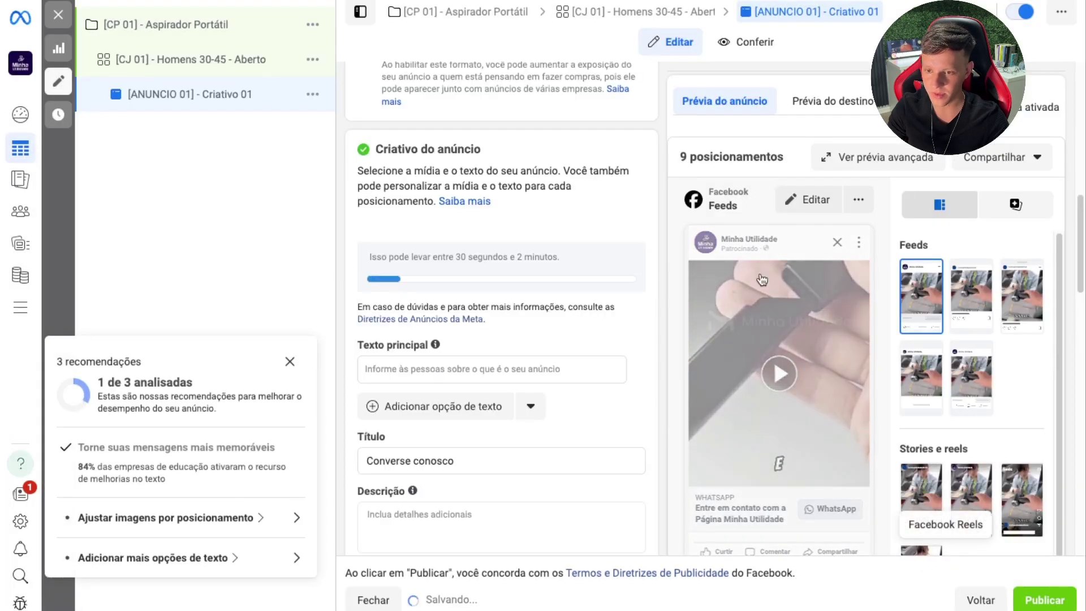
pyautogui.click(289, 361)
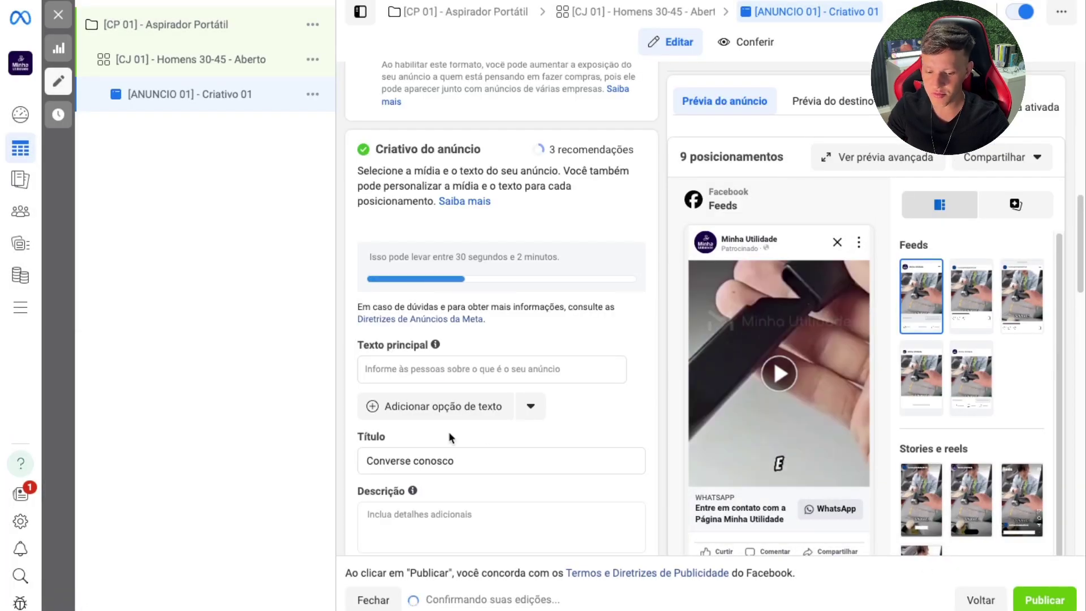
# - Enter the placeholder "ubfdausfbdaubfdaf" as the primary text to check where it shows in the preview, and clear it
pyautogui.scroll(-3, 451, 317)
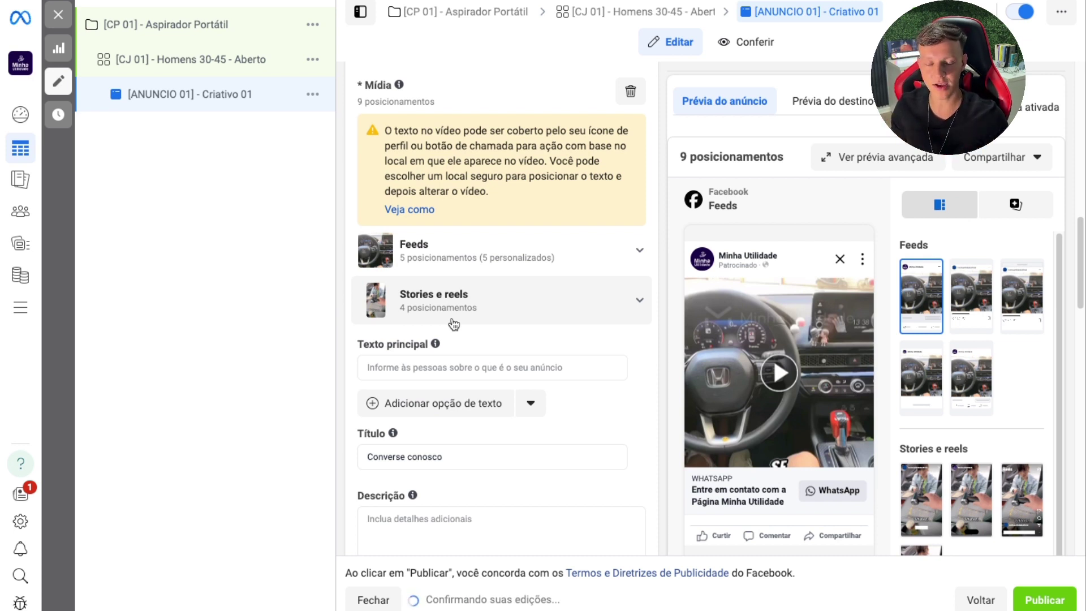
pyautogui.scroll(-3, 454, 324)
pyautogui.click(453, 186)
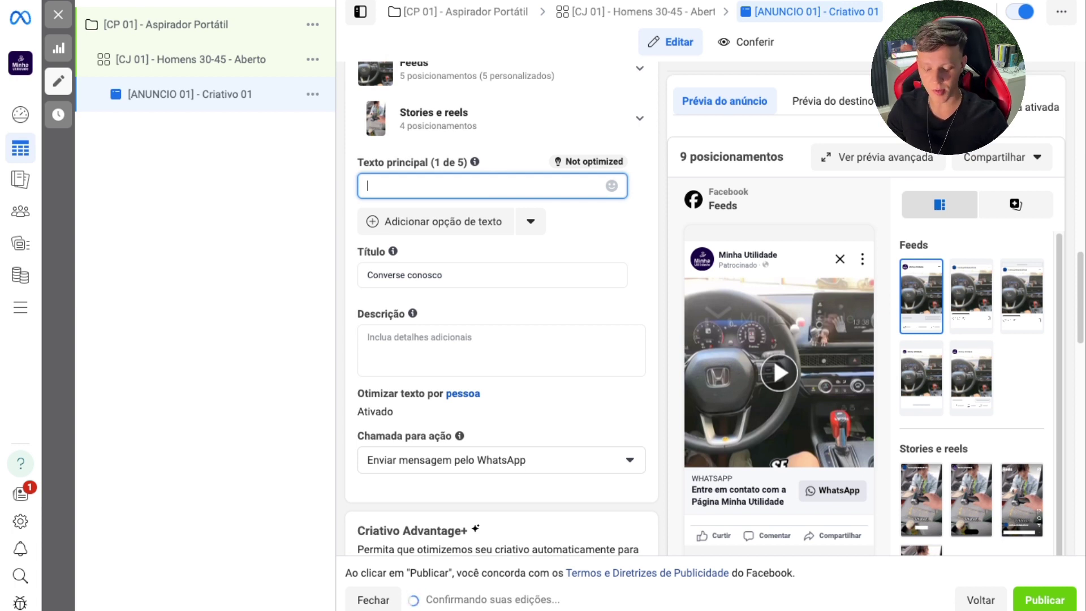
pyautogui.write('ubfdausfbdaubfdaf')
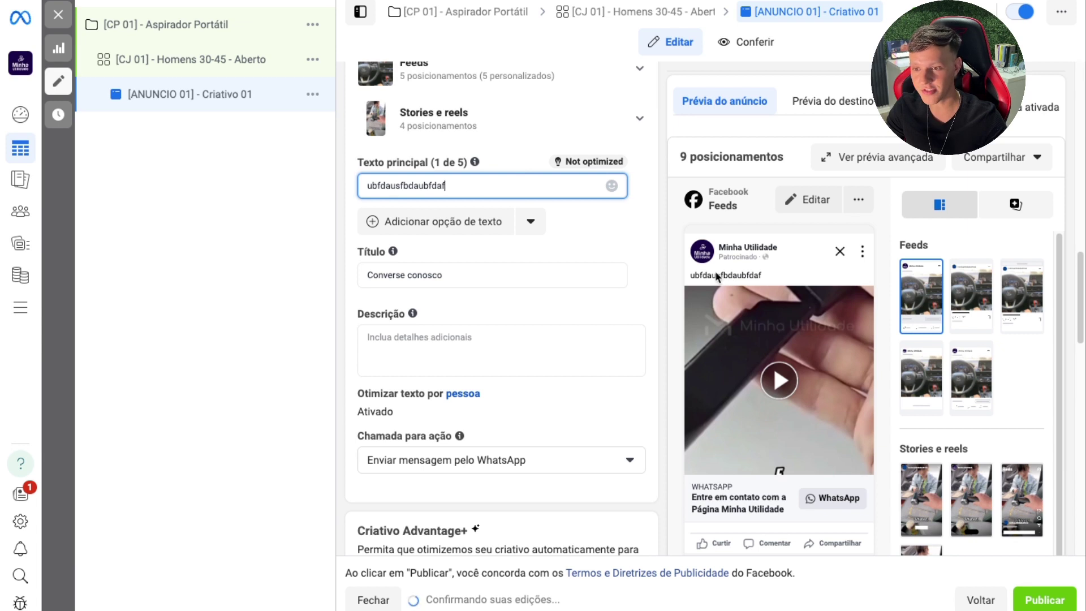
pyautogui.hotkey('ctrl', 'a')
pyautogui.press('BackSpace')
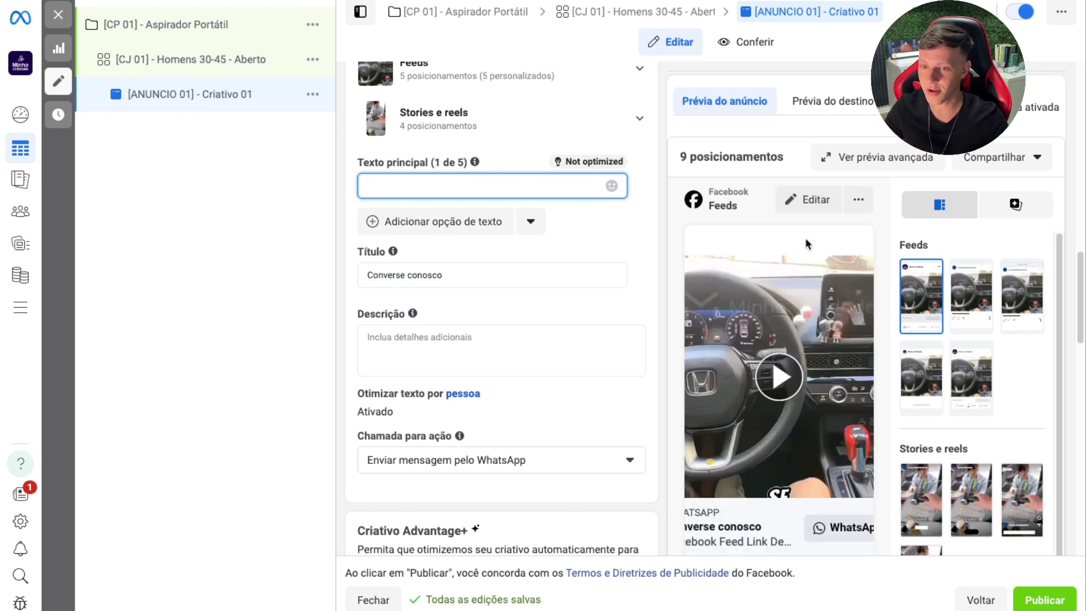
# - Play the ad's video in the Facebook Feeds preview and pause it
pyautogui.click(780, 378)
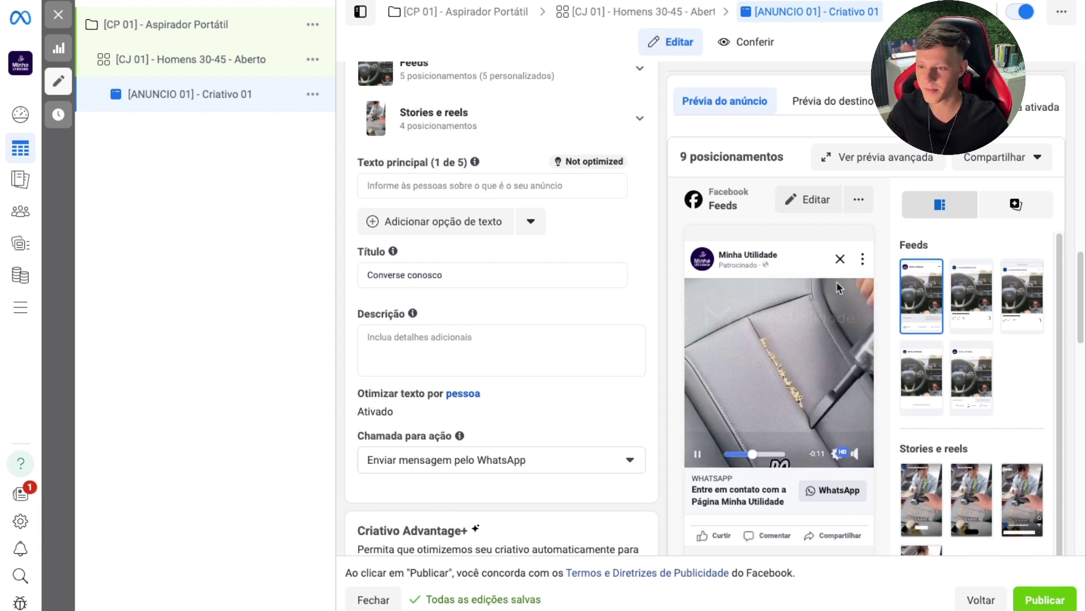
pyautogui.click(698, 455)
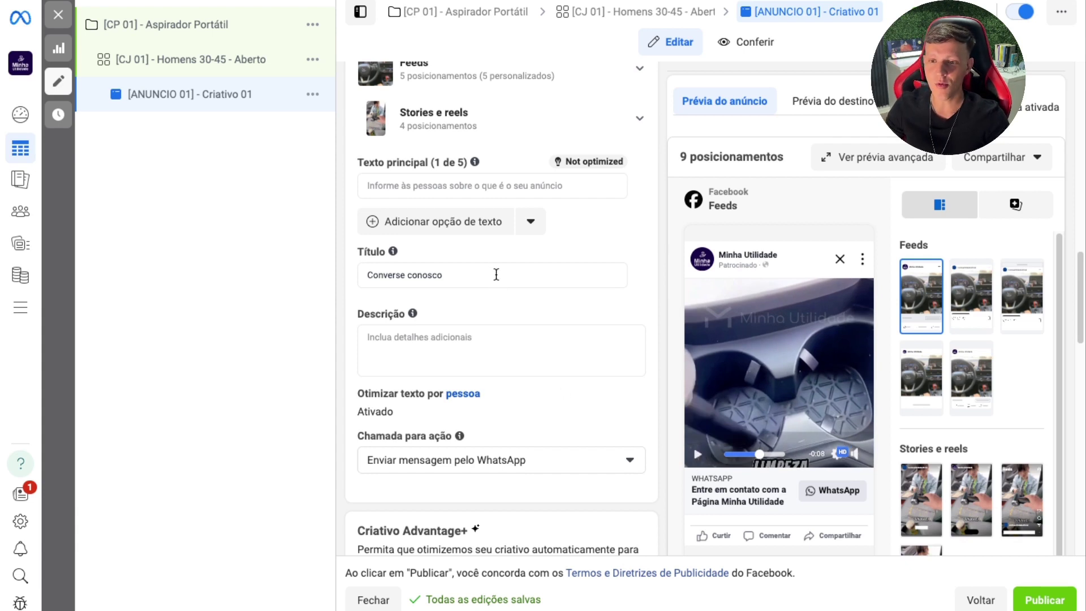
# - Set the primary text to "Tenha praticidade no seu dia-a-dia com o Mini Aspirador Portátil da Minha Utilidade!"
pyautogui.click(462, 184)
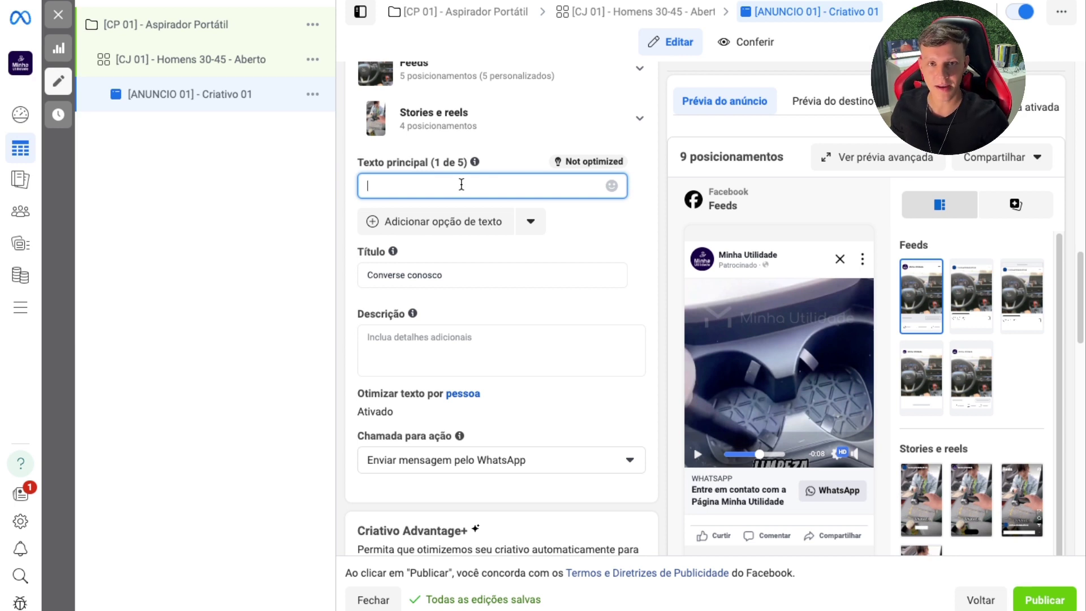
pyautogui.write('Tenha prati')
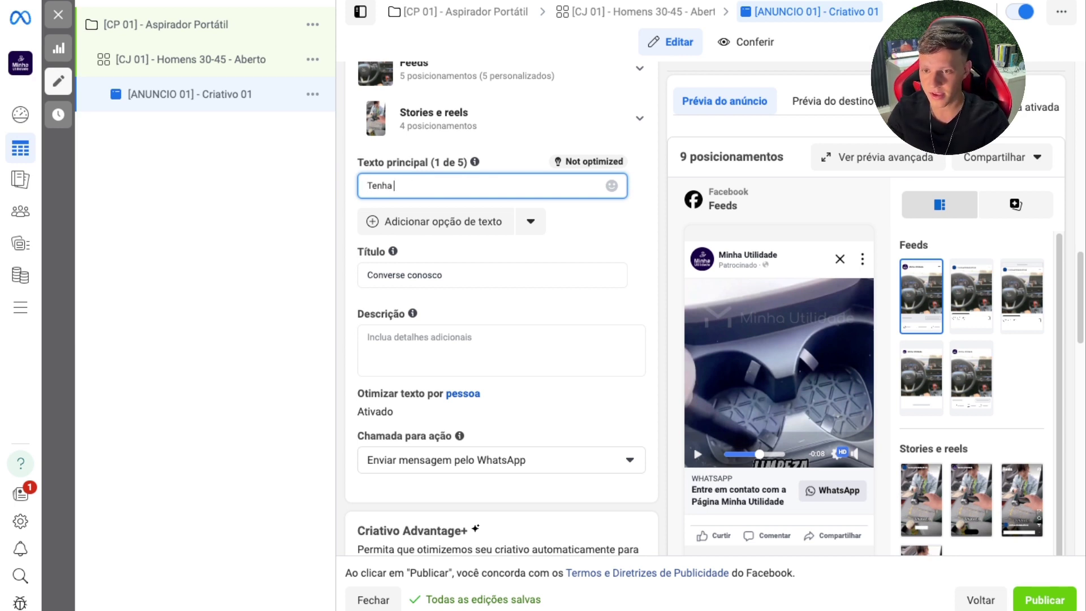
pyautogui.hotkey('ctrl', 'a')
pyautogui.write('Tenha praticidade')
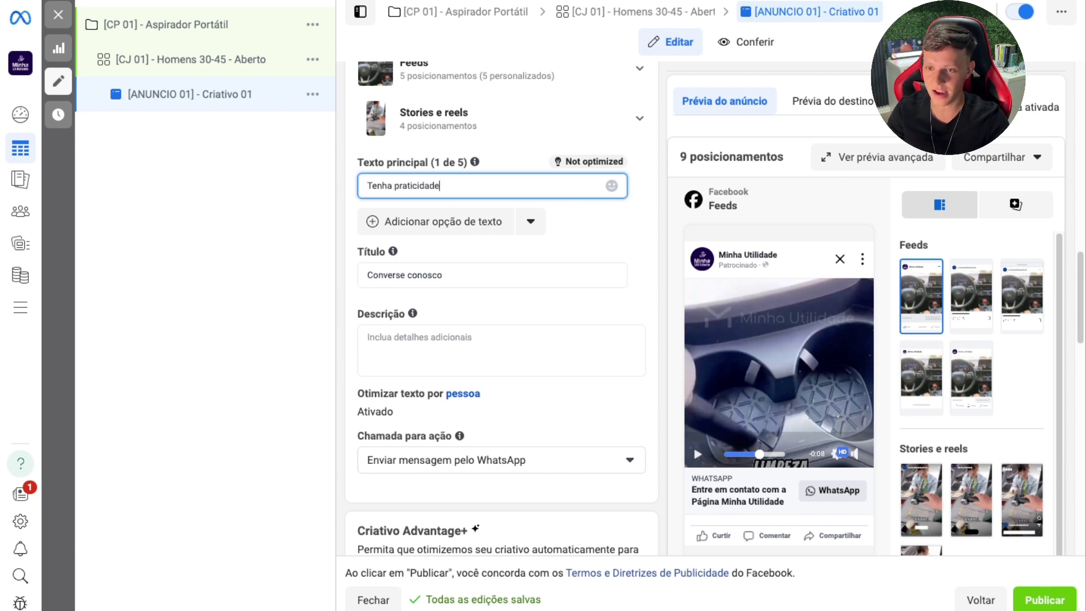
pyautogui.write(' no seu dia-a-dia')
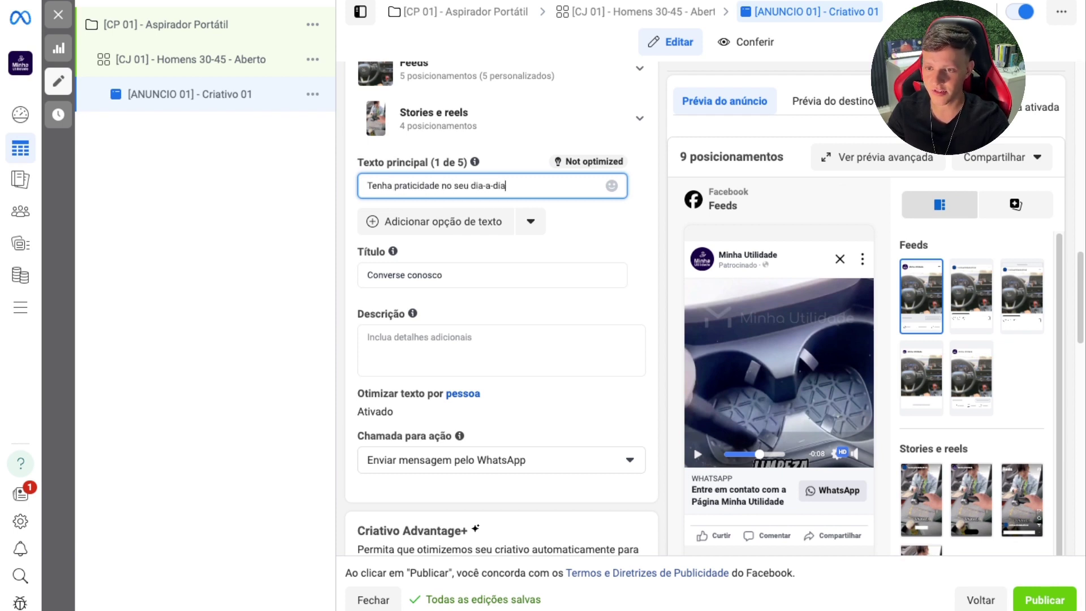
pyautogui.write(' com o Mini Aspirador')
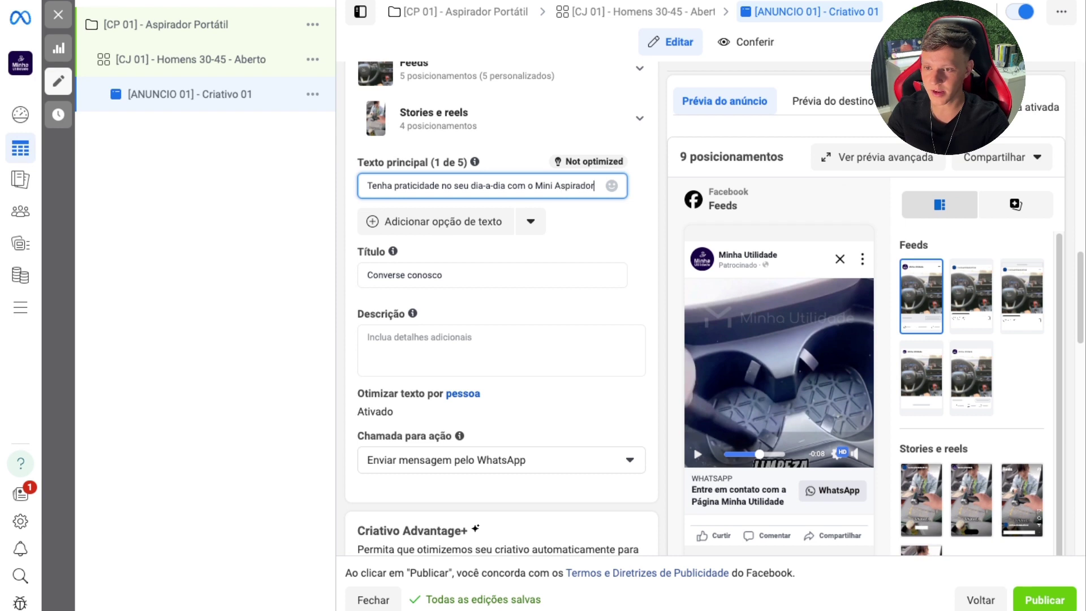
pyautogui.write(' Portátil da Minha Utilidade!')
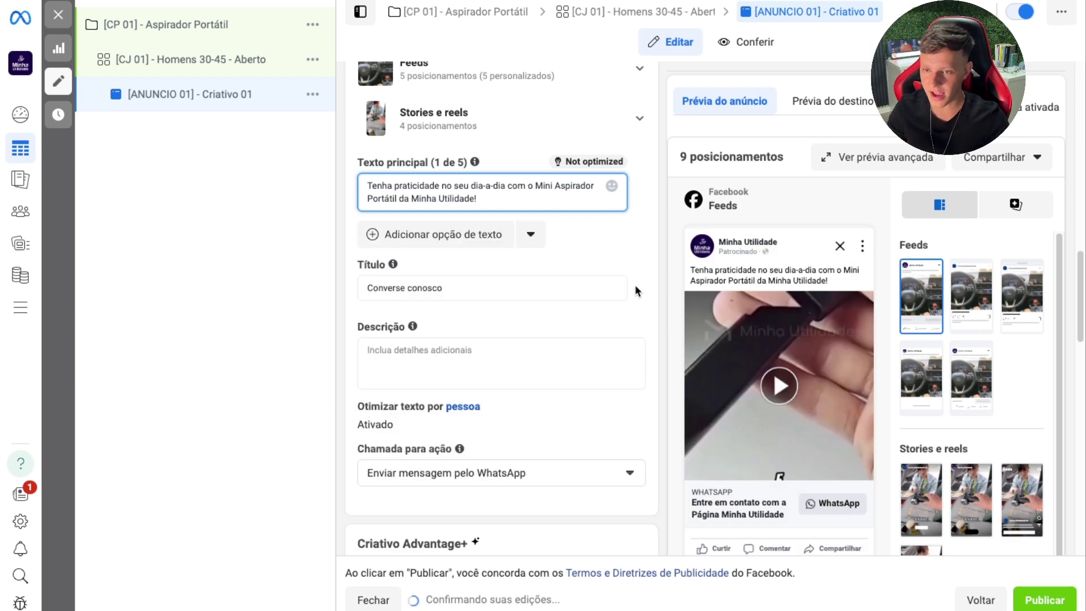
# - Insert the star-eyes face emoji (rosto com olhos de estrela) at the start of the primary text
pyautogui.press('ctrl+super+space')
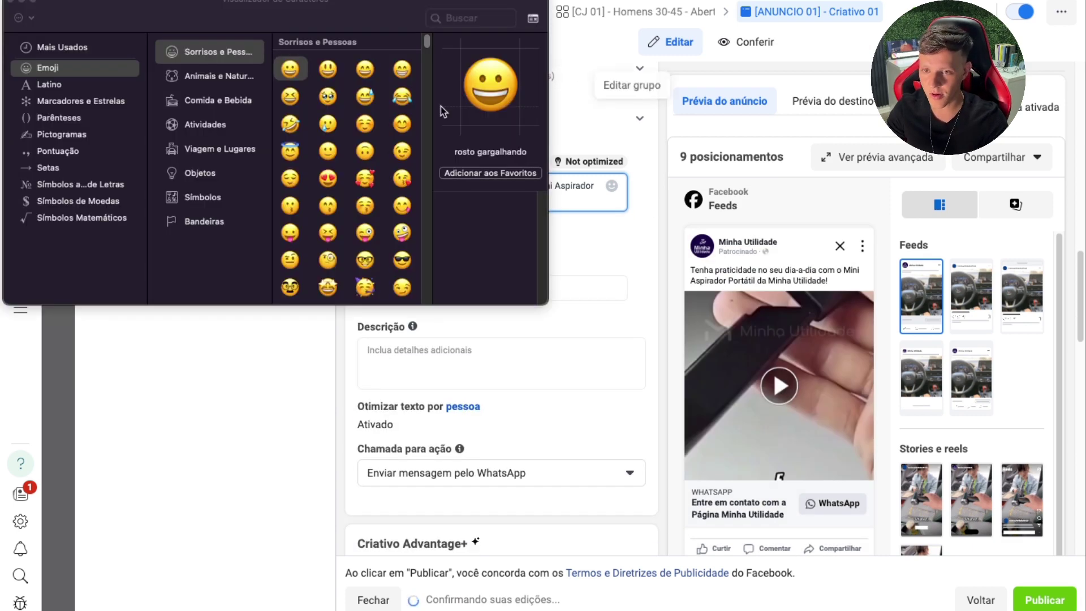
pyautogui.doubleClick(328, 196)
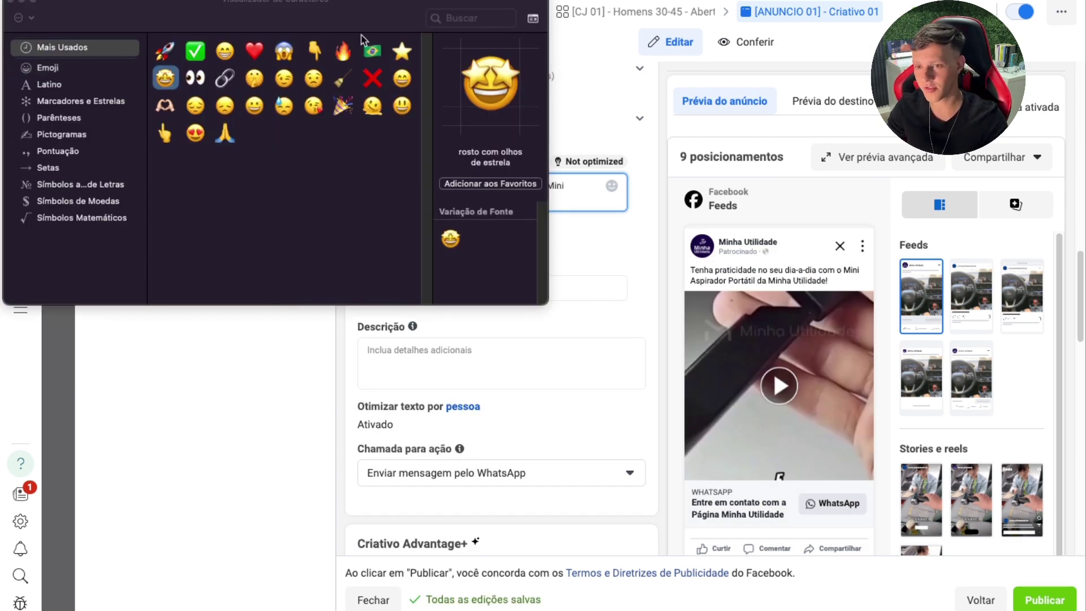
pyautogui.click(11, 3)
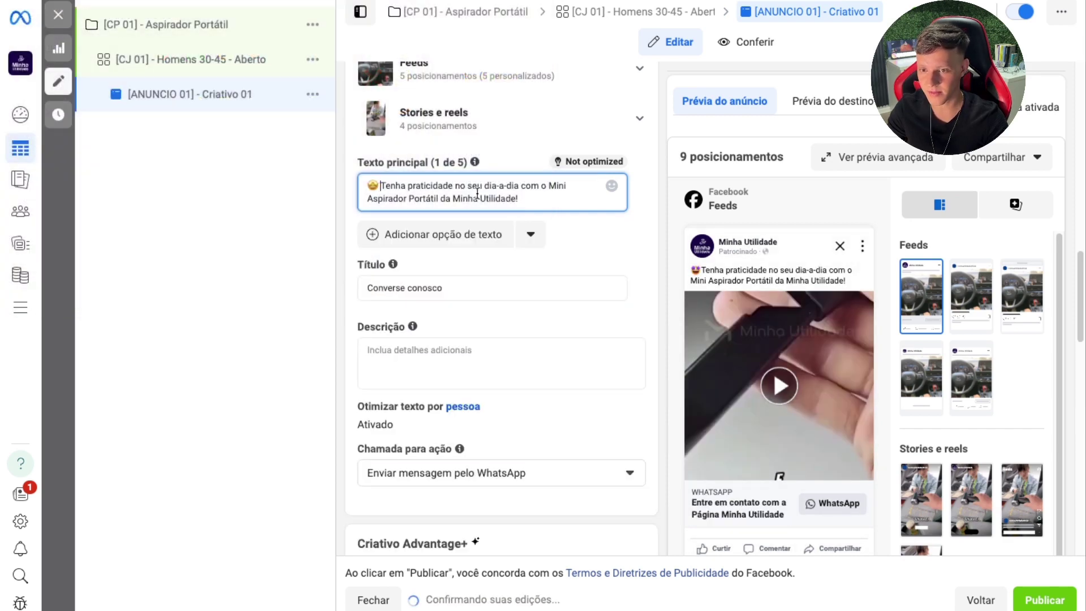
# - Insert the white check mark emoji (símbolo de marca de seleção) after a blank line below the primary text's opening sentence
pyautogui.press('Return')
pyautogui.press('Return')
pyautogui.press('ctrl+super+space')
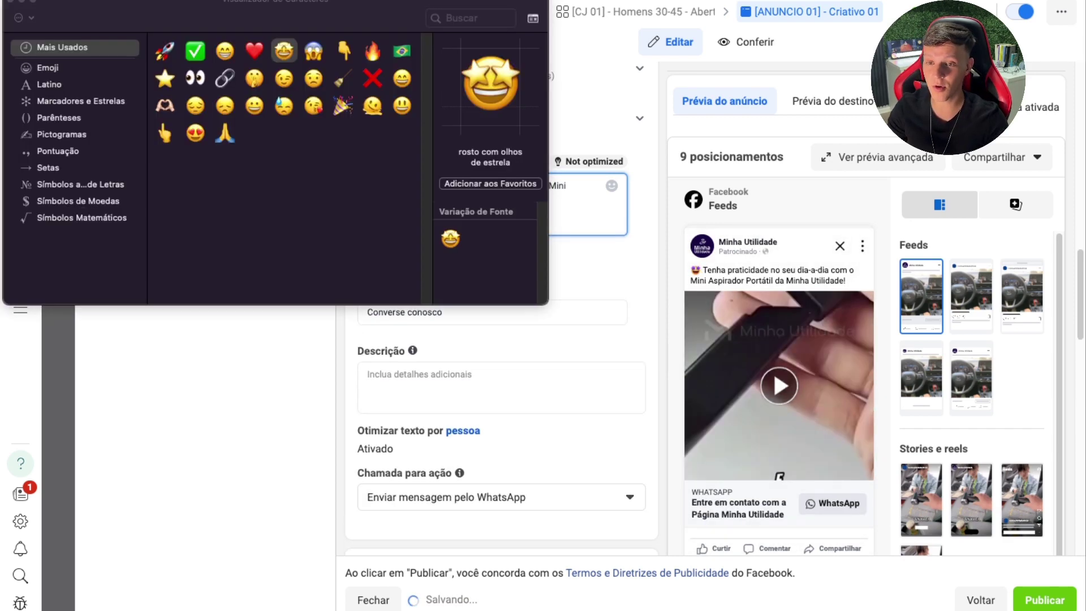
pyautogui.click(196, 51)
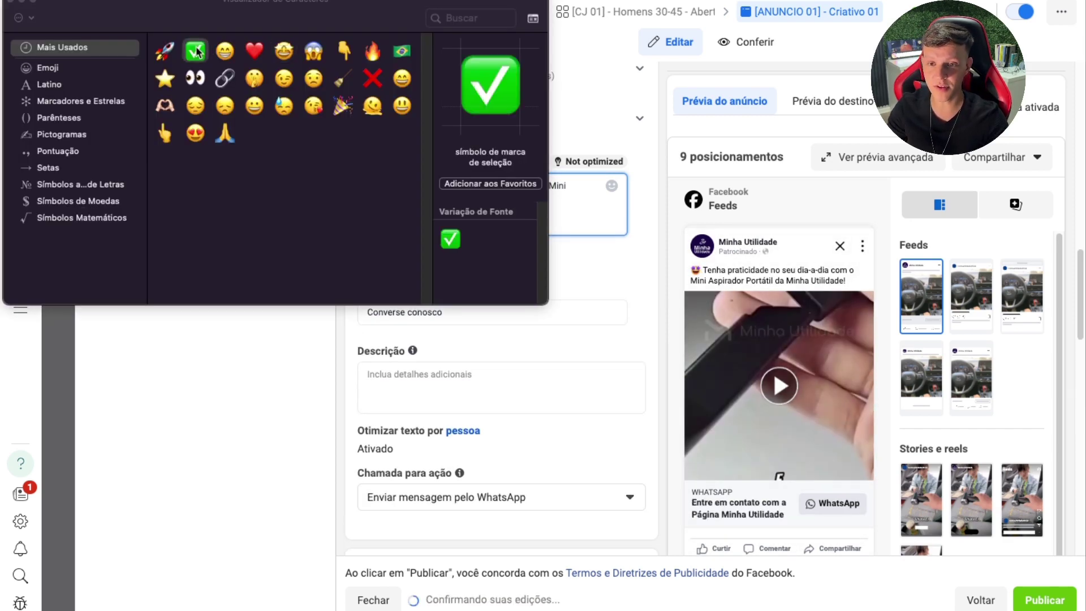
pyautogui.click(12, 2)
# - Copy the check mark emoji onto three more lines of the primary text to form a four-item checklist
pyautogui.moveTo(397, 218); pyautogui.dragTo(367, 221)
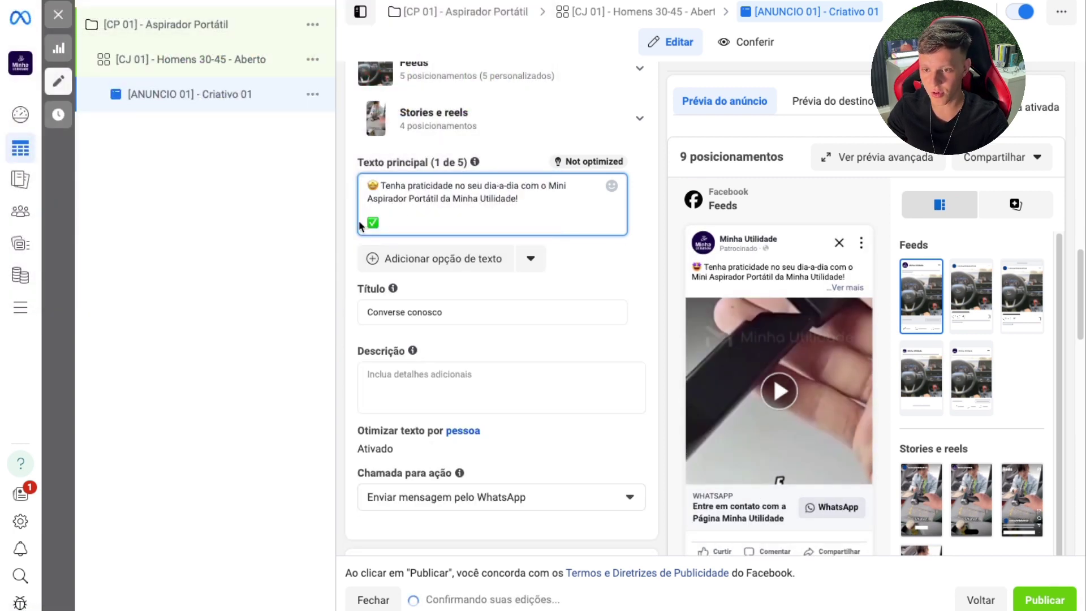
pyautogui.hotkey('ctrl', 'c')
pyautogui.click(388, 220)
pyautogui.press('Return')
pyautogui.hotkey('ctrl', 'v')
pyautogui.press('Return')
pyautogui.hotkey('ctrl', 'v')
pyautogui.press('Return')
pyautogui.hotkey('ctrl', 'v')
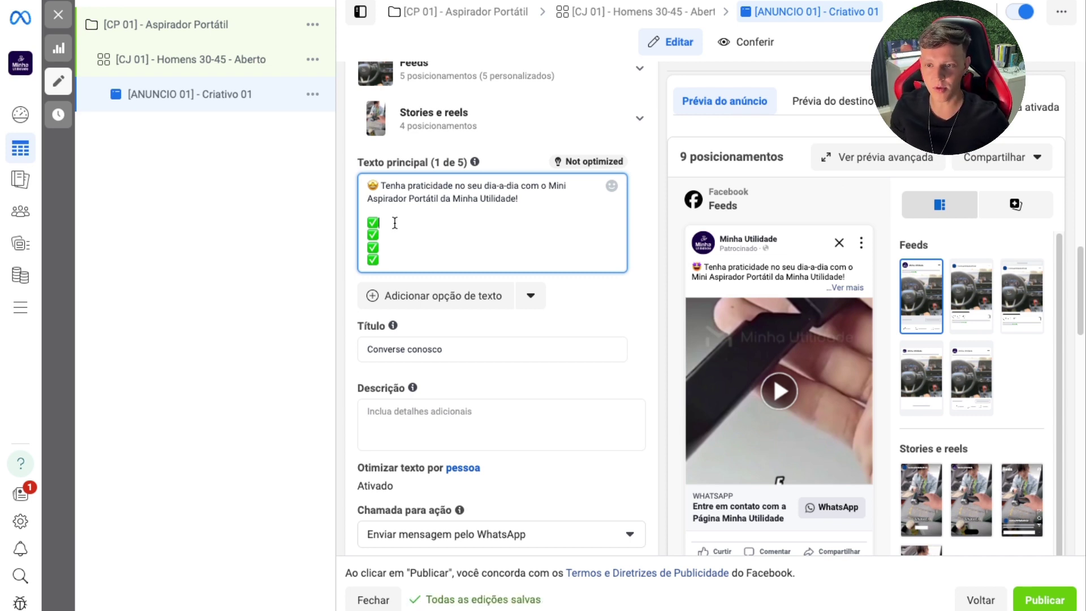
# - Fill the first two checklist lines of the primary text with "Fácil e prático de ser utilizado" and "Recarregável"
pyautogui.click(395, 223)
pyautogui.write('Fácil e pr')
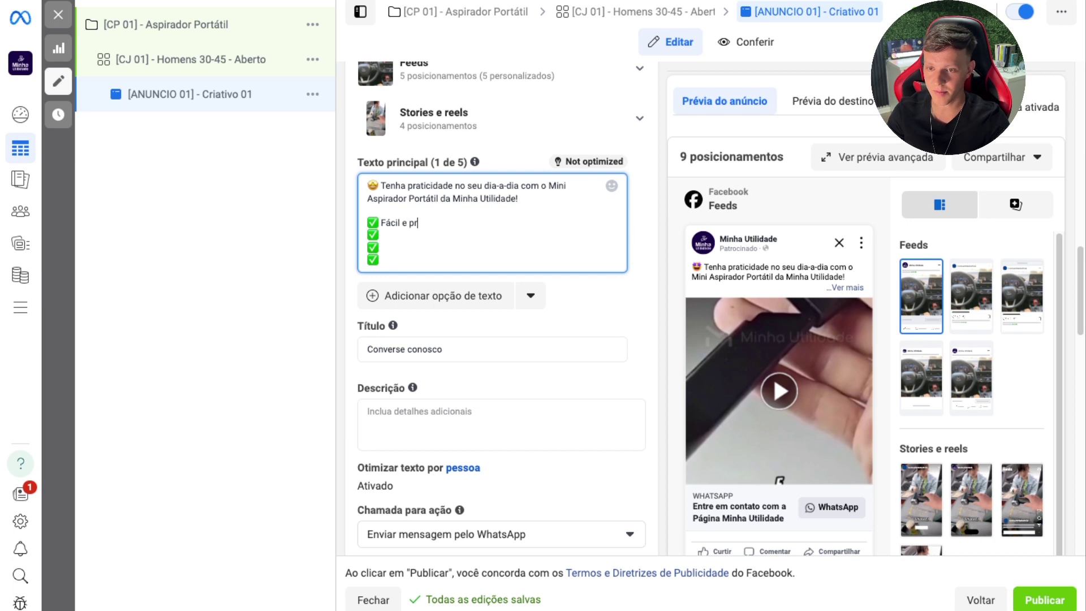
pyautogui.write('ático de user ')
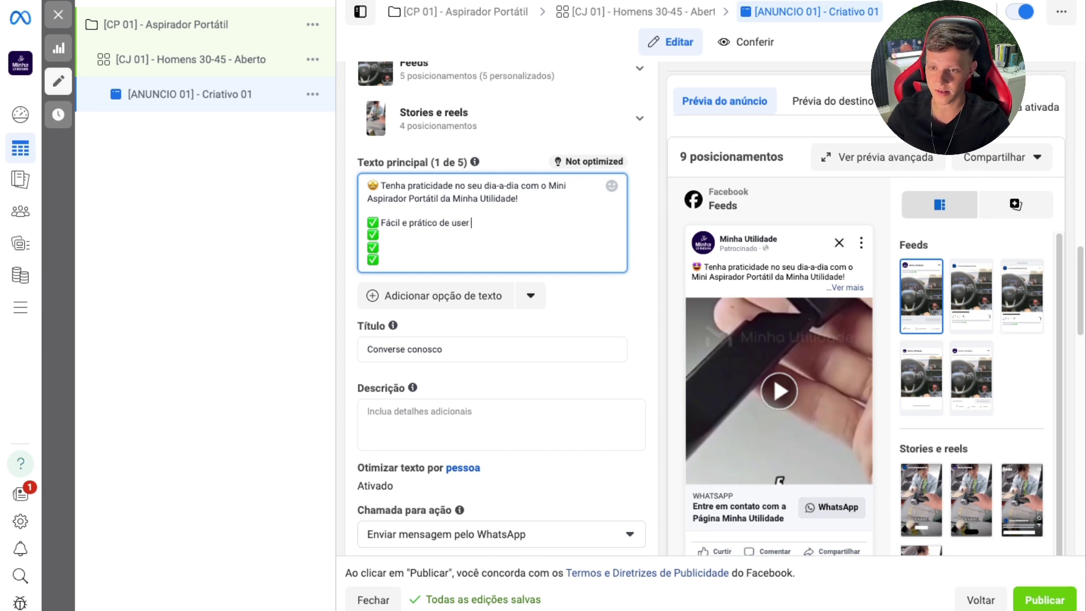
pyautogui.press('BackSpace')
pyautogui.press('BackSpace')
pyautogui.press('BackSpace')
pyautogui.press('BackSpace')
pyautogui.press('BackSpace')
pyautogui.write('ser utilizado')
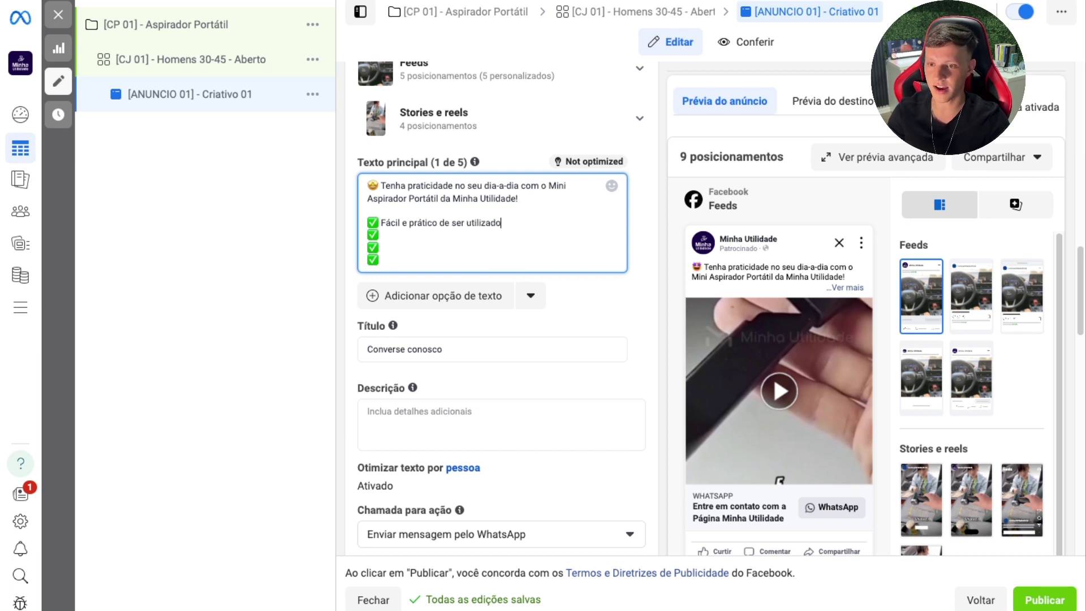
pyautogui.press('Down')
pyautogui.write('Recarrega')
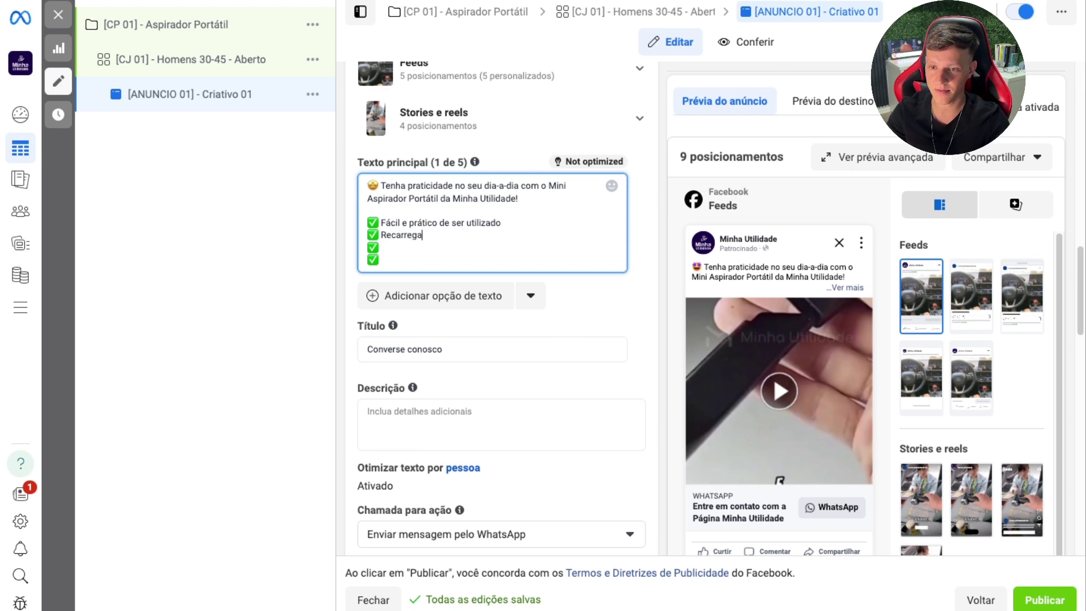
pyautogui.write('vel')
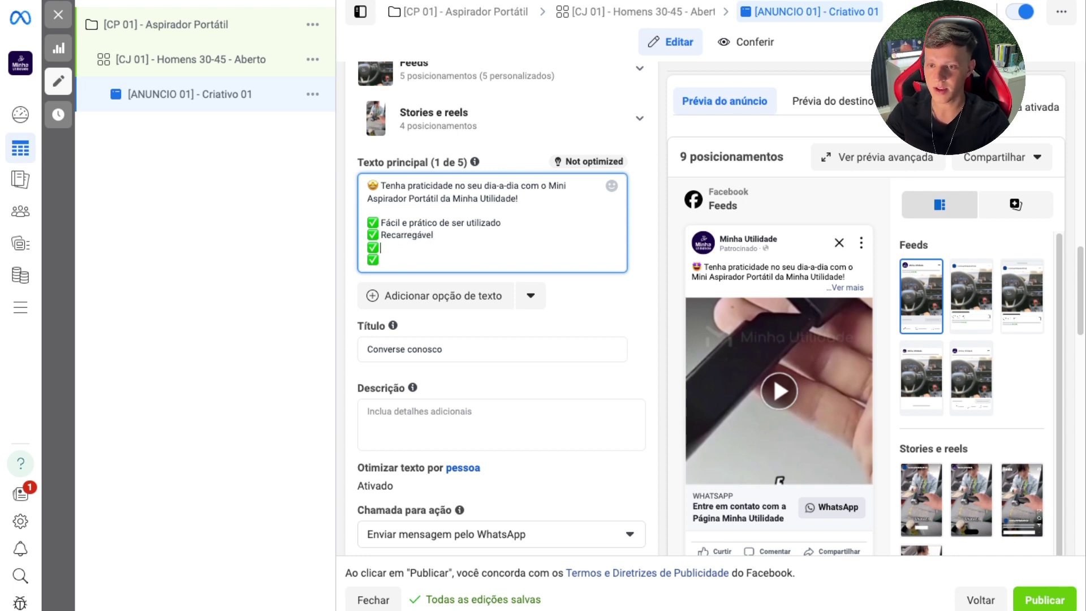
# - Fill the last two checklist lines of the primary text with "Limpe os cantos mais difíceis" and "Vários bicos para limpeza"
pyautogui.write('Limpe o can')
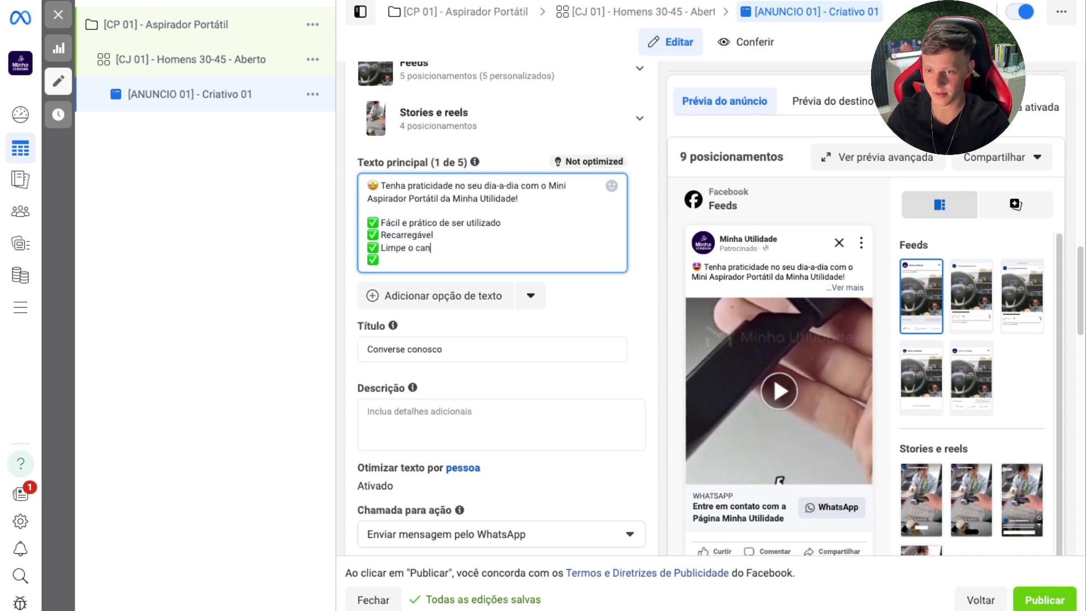
pyautogui.press('BackSpace')
pyautogui.press('BackSpace')
pyautogui.press('BackSpace')
pyautogui.press('BackSpace')
pyautogui.write('s cantos mais dif')
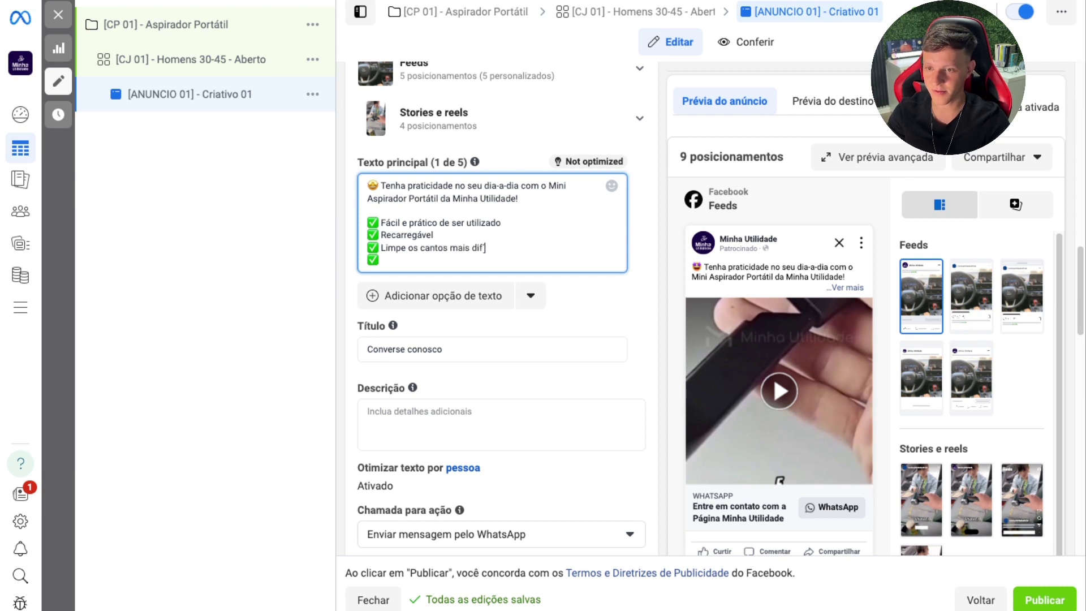
pyautogui.write('íceis')
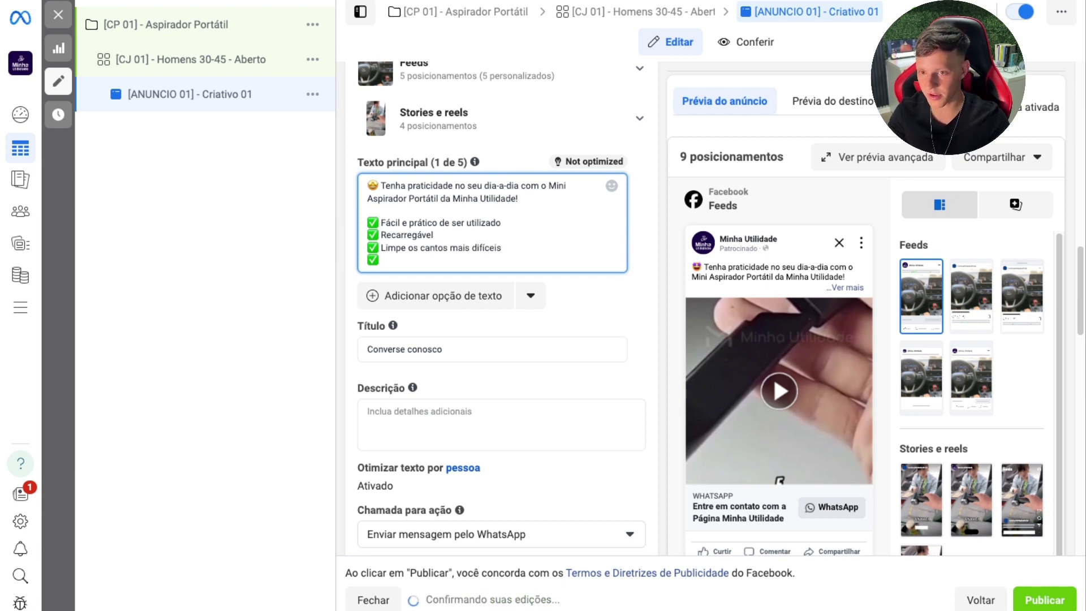
pyautogui.write('Vários acessó')
pyautogui.press('BackSpace')
pyautogui.press('BackSpace')
pyautogui.press('BackSpace')
pyautogui.press('BackSpace')
pyautogui.press('BackSpace')
pyautogui.press('BackSpace')
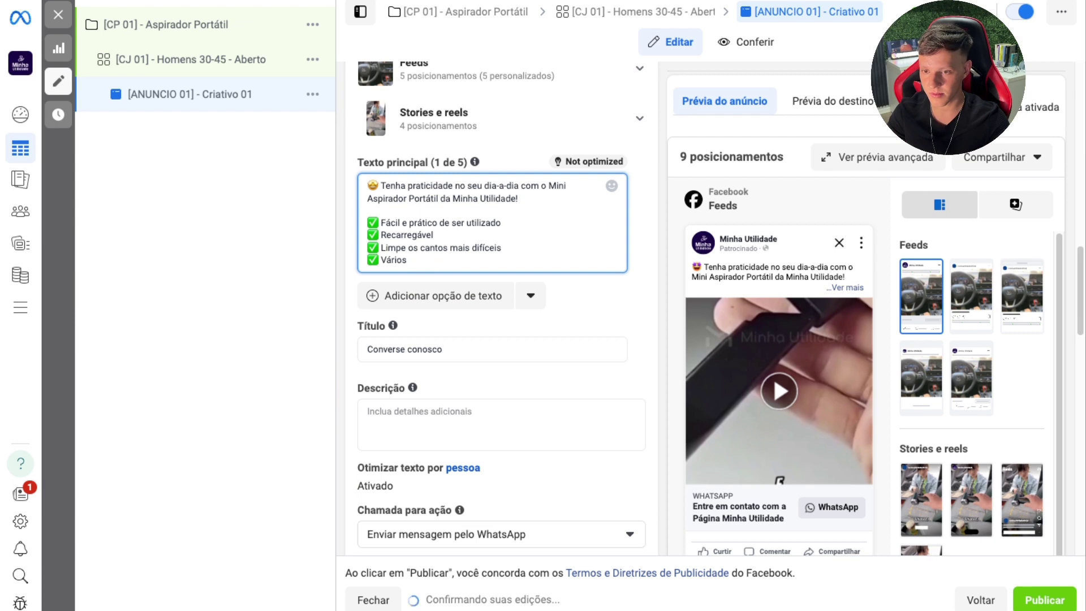
pyautogui.write('bicos para limpeza')
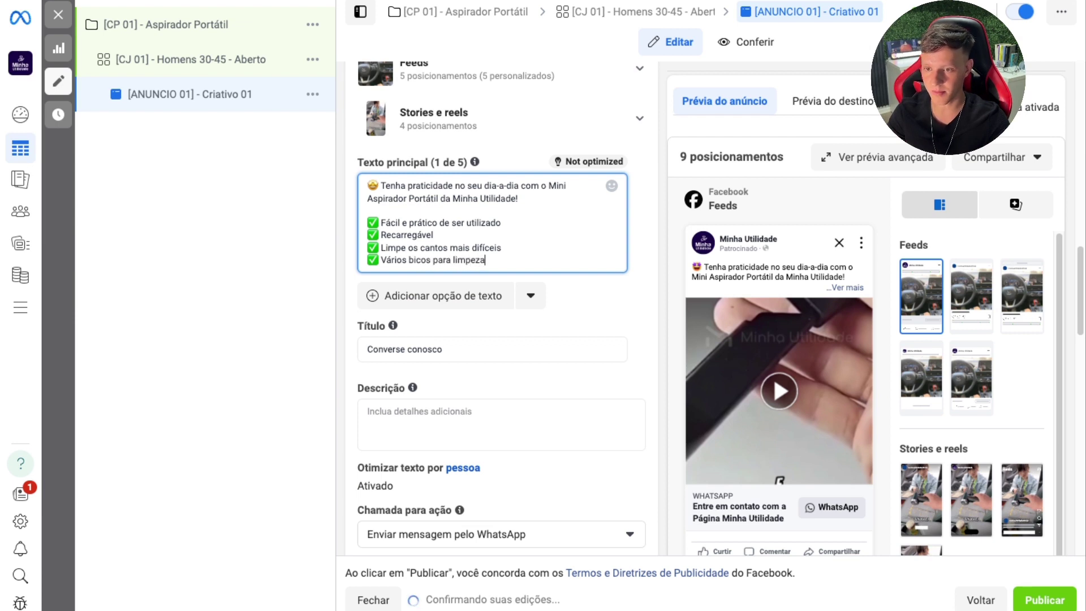
# - Add the closing line "Clique em Saiba Mais e confira!" after a blank line at the end of the primary text
pyautogui.press('Return')
pyautogui.press('Return')
pyautogui.write('Cl')
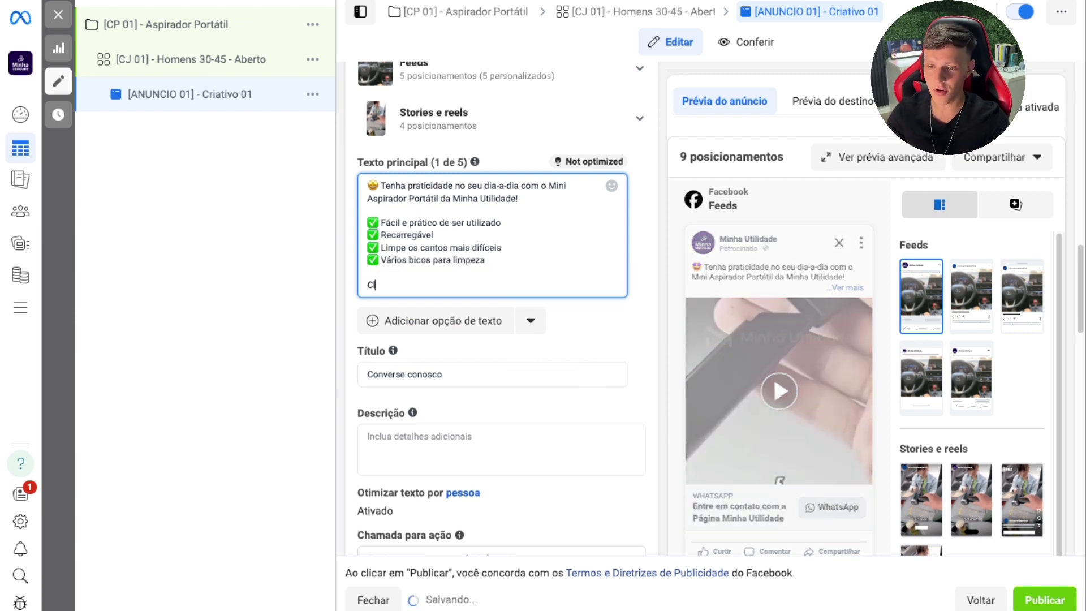
pyautogui.write('ique em SaIBA mAI')
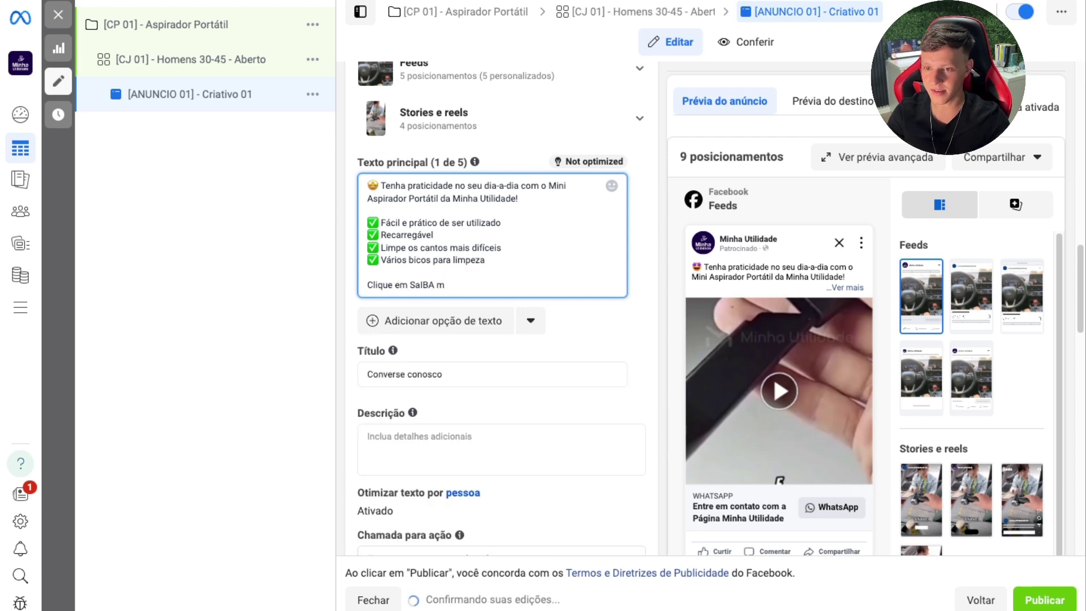
pyautogui.press('BackSpace')
pyautogui.press('BackSpace')
pyautogui.press('BackSpace')
pyautogui.press('BackSpace')
pyautogui.press('BackSpace')
pyautogui.press('BackSpace')
pyautogui.press('BackSpace')
pyautogui.write('Saiba mai')
pyautogui.press('BackSpace')
pyautogui.press('BackSpace')
pyautogui.press('BackSpace')
pyautogui.press('BackSpace')
pyautogui.write('Ma')
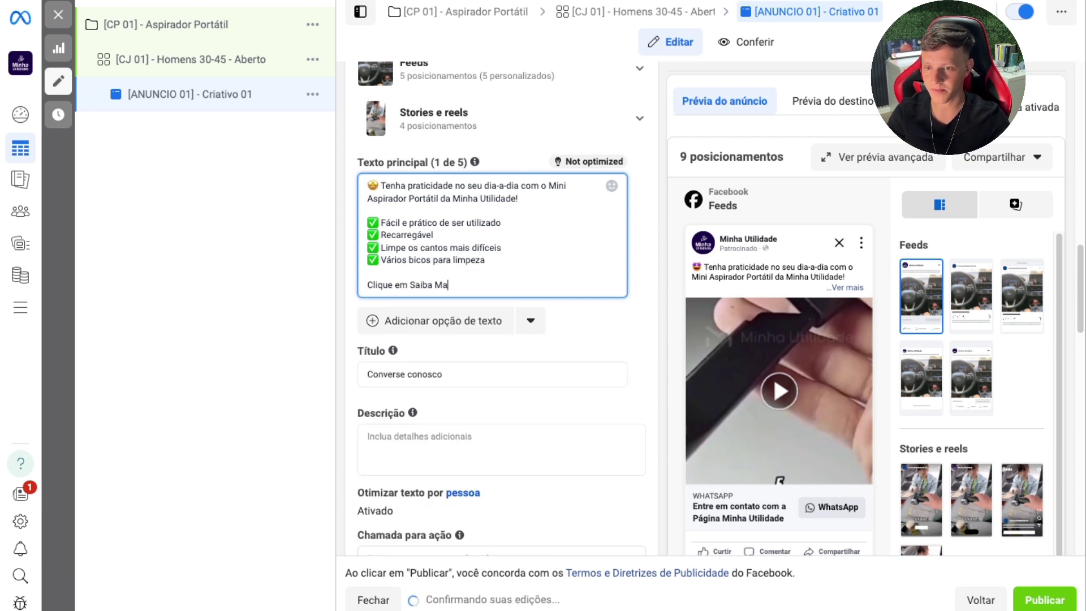
pyautogui.write('is e confira!')
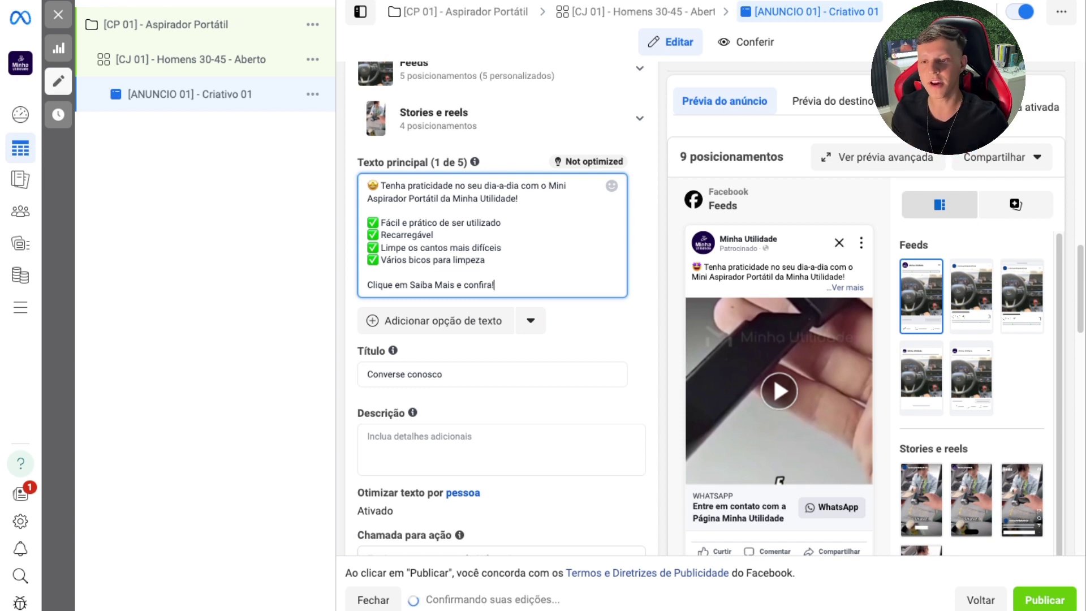
pyautogui.moveTo(512, 286); pyautogui.dragTo(348, 285)
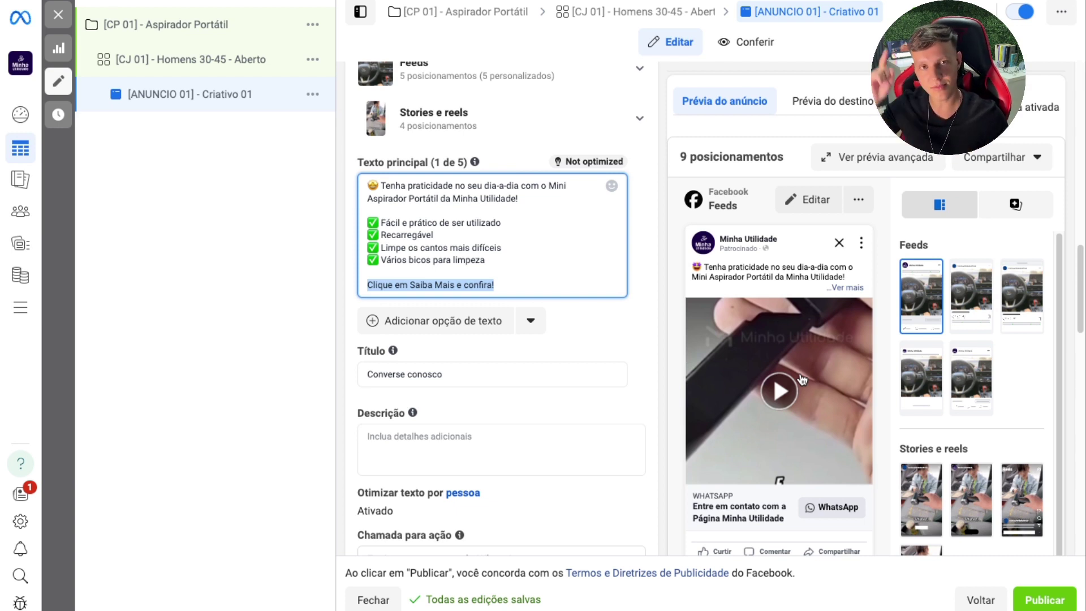
# - Replace the ad's title with "Saiba Mais"
pyautogui.scroll(-3, 463, 254)
pyautogui.click(463, 197)
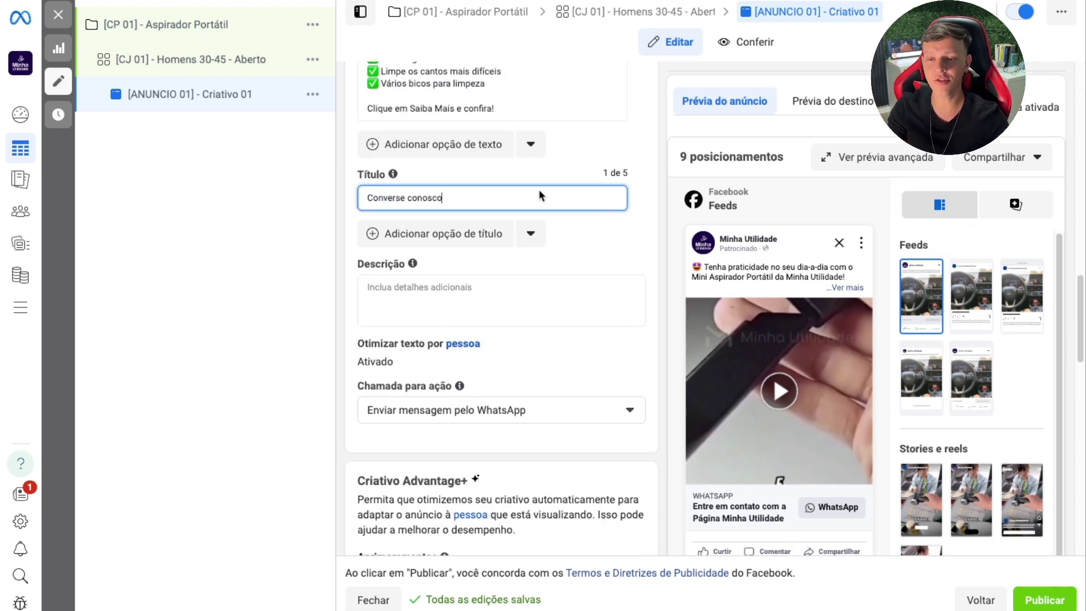
pyautogui.hotkey('ctrl', 'a')
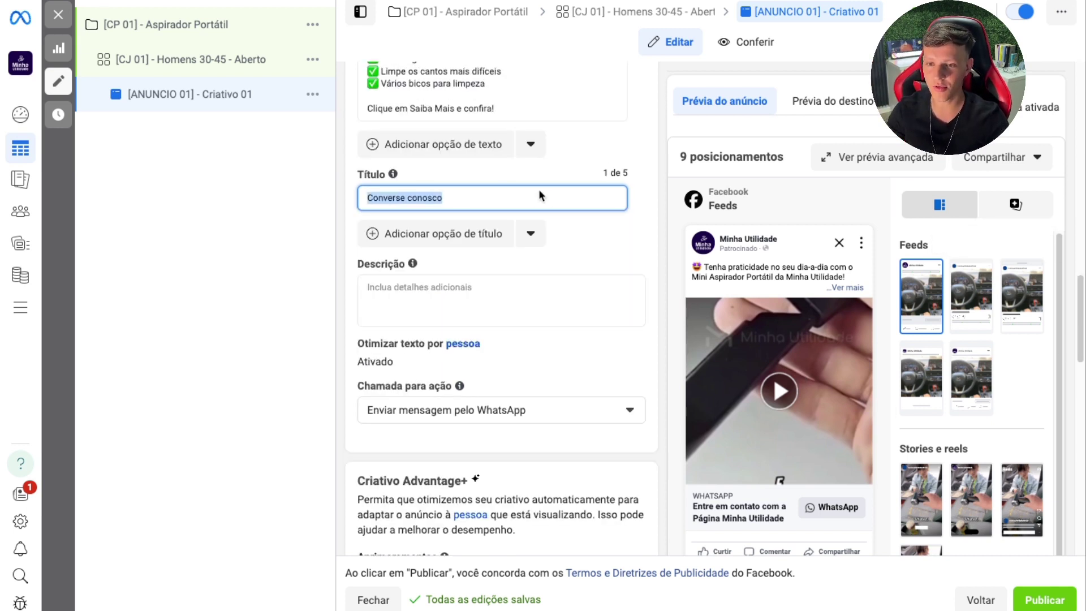
pyautogui.write('Saiba MIS')
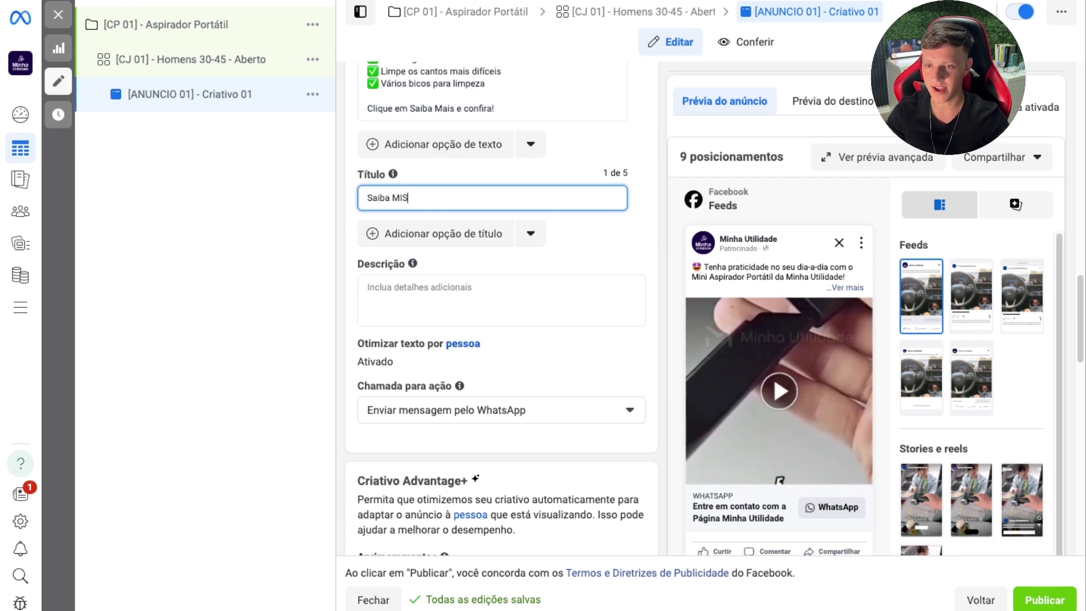
pyautogui.hotkey('ctrl', 'a')
pyautogui.press('BackSpace')
pyautogui.write('Saiba Mai')
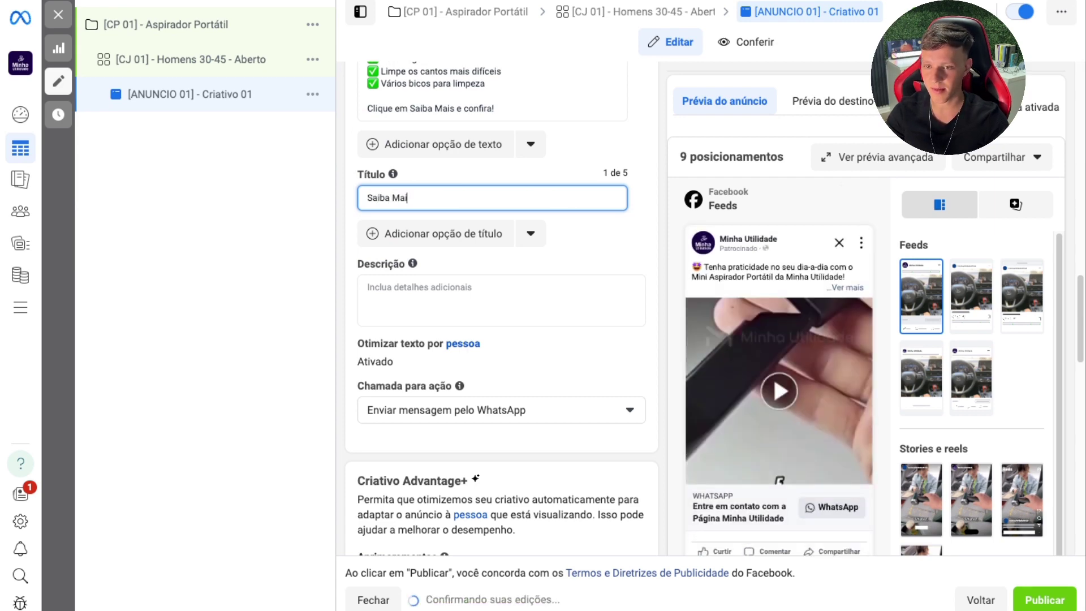
pyautogui.write('s')
# - Set the ad's description to "Mini Aspirador Portátil"
pyautogui.click(491, 303)
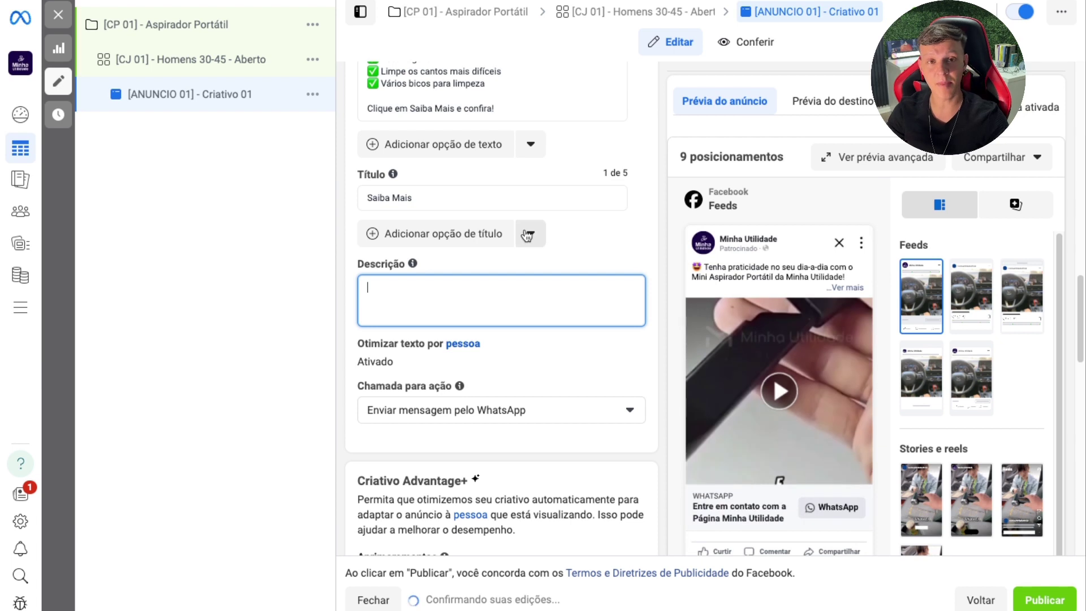
pyautogui.write('Mini Aspirador º')
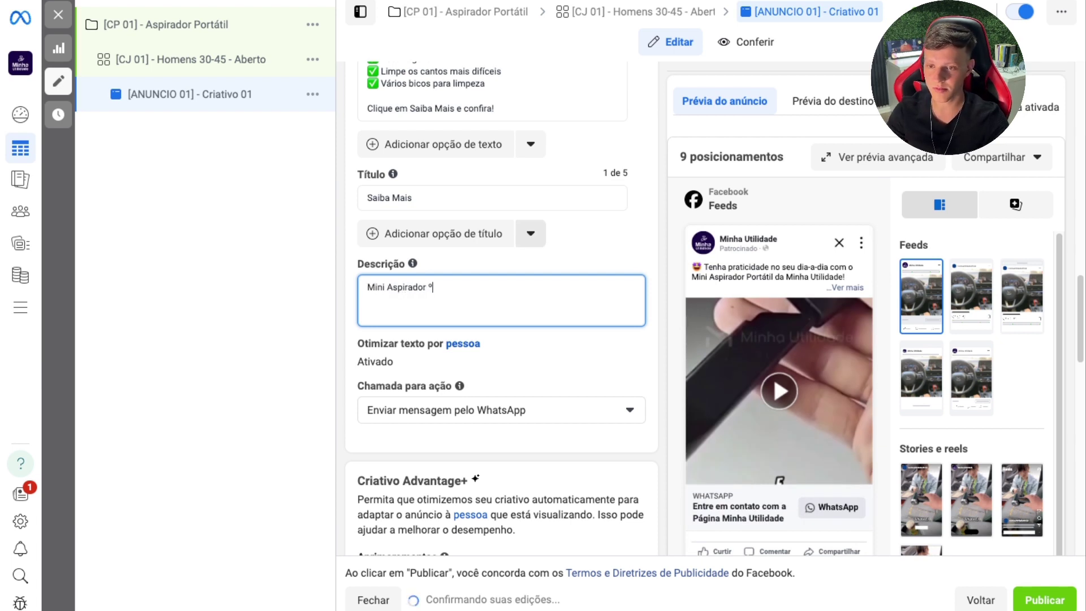
pyautogui.press('BackSpace')
pyautogui.write('Portátil')
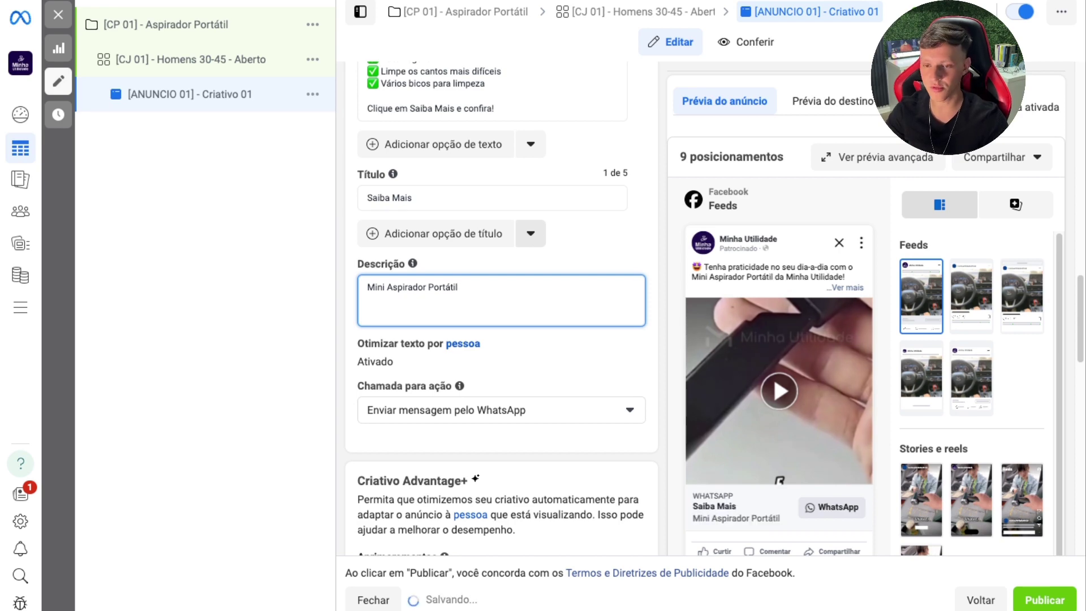
pyautogui.click(659, 364)
# - Review the ad's completed texts and change its call to action to "Saiba mais"
pyautogui.scroll(2, 521, 273)
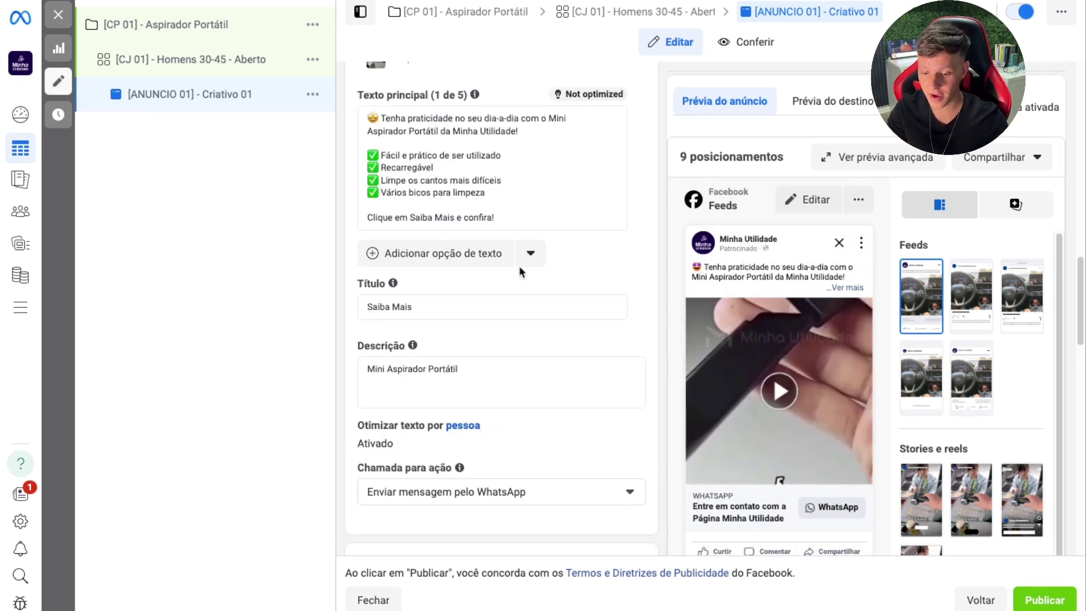
pyautogui.scroll(-4, 511, 308)
pyautogui.scroll(3, 511, 308)
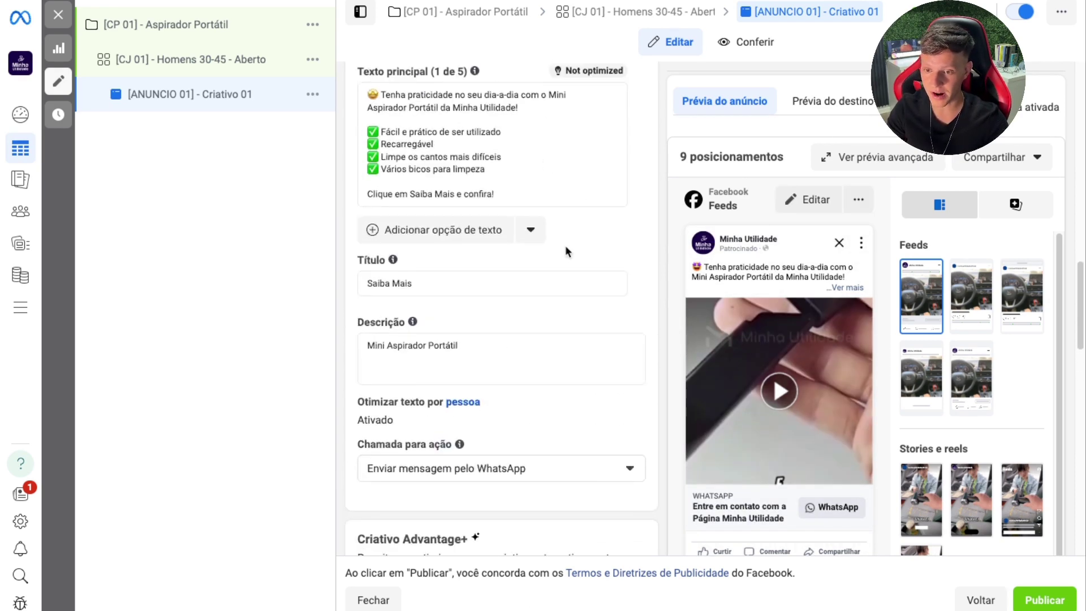
pyautogui.scroll(-4, 557, 278)
pyautogui.scroll(2, 557, 279)
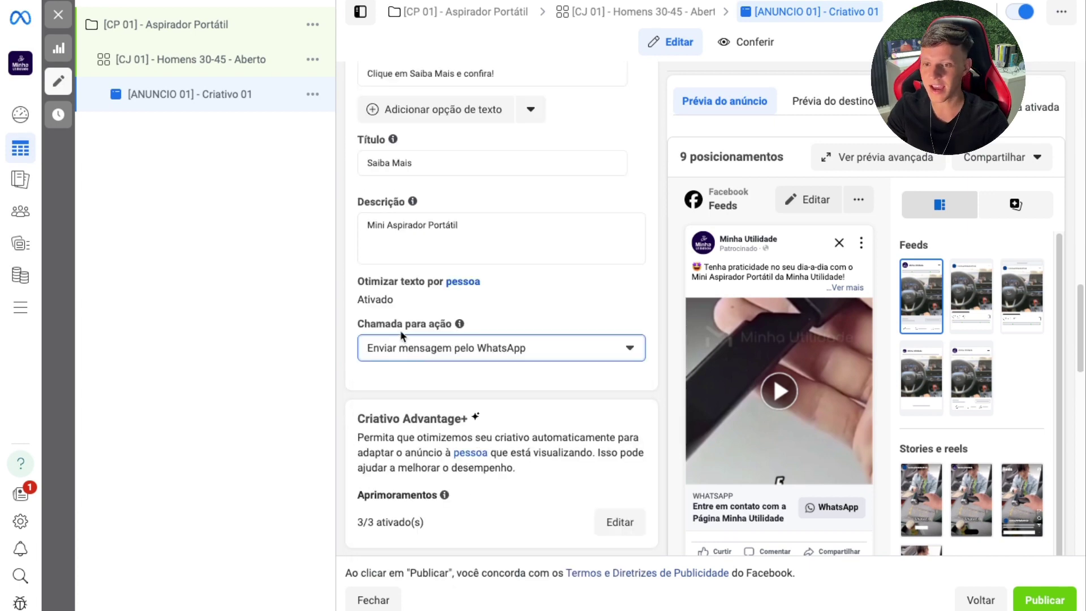
pyautogui.click(435, 354)
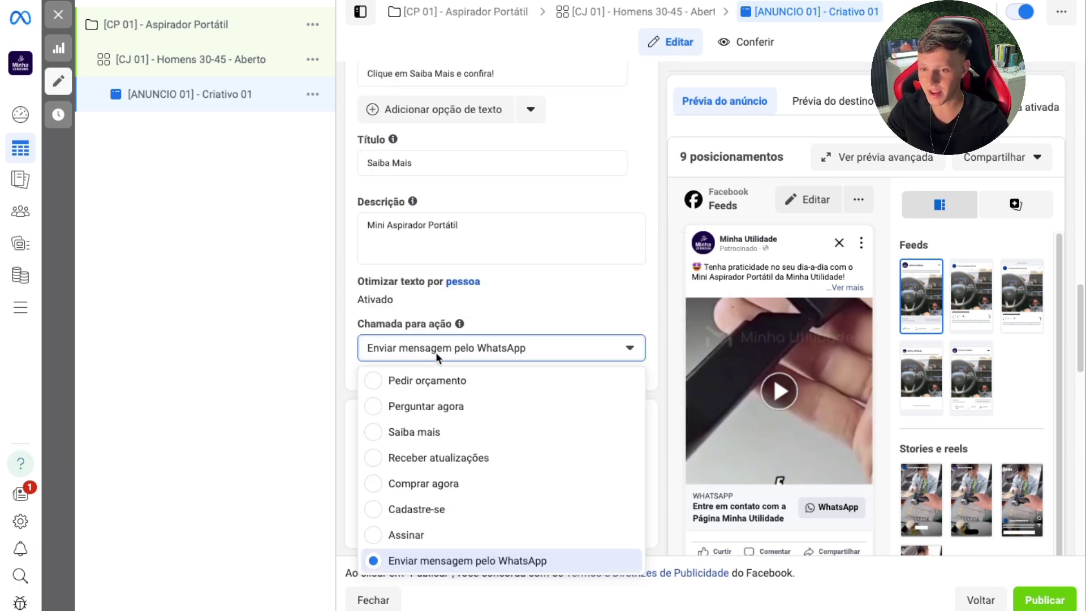
pyautogui.click(415, 432)
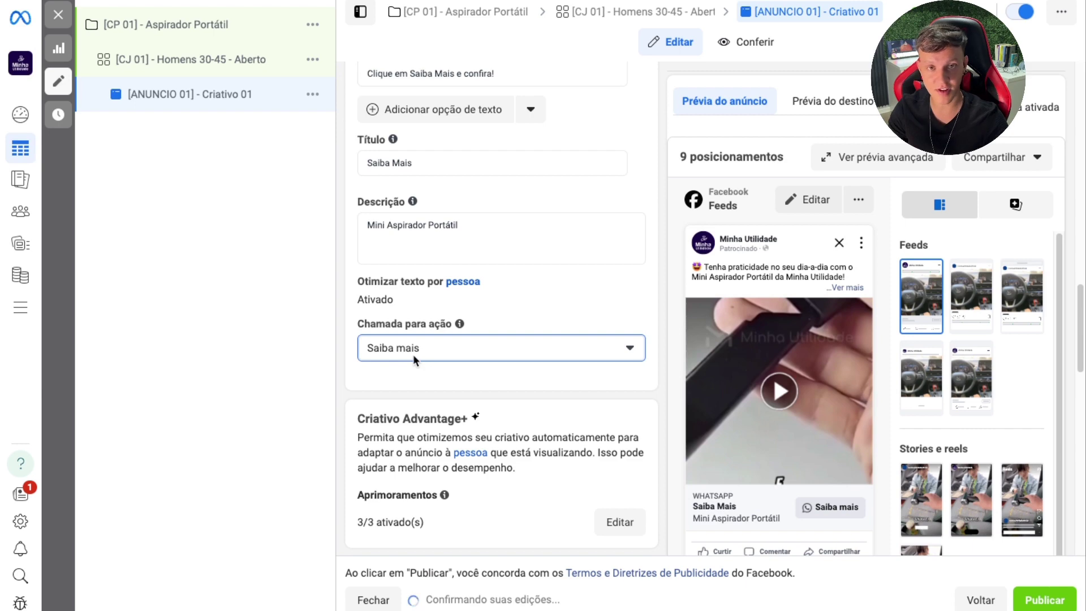
# - Examine the message template's greeting and ready-made message in the WhatsApp destination preview
pyautogui.scroll(-4, 436, 376)
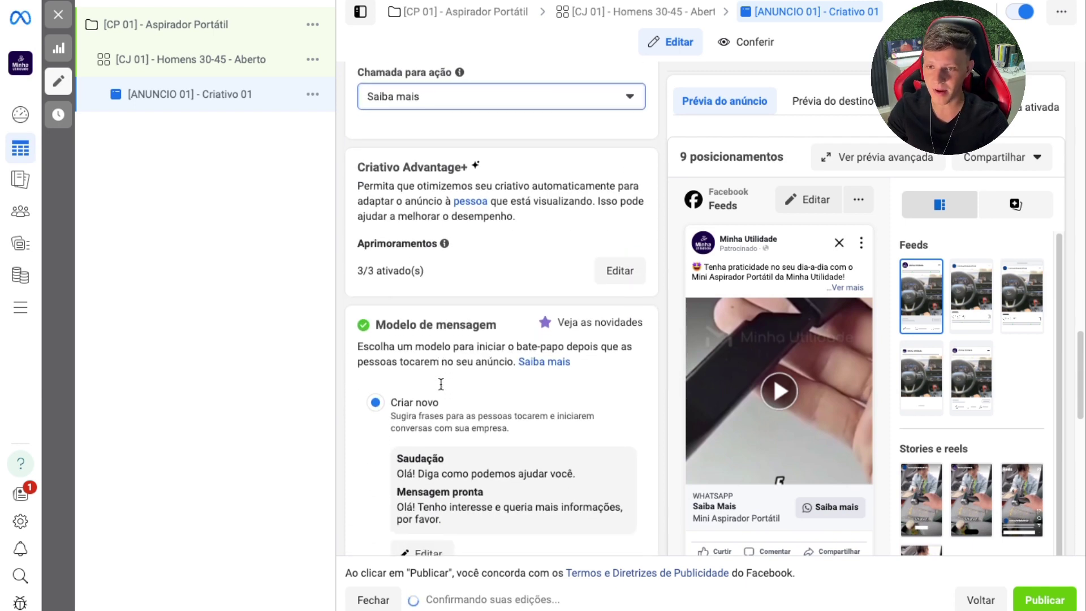
pyautogui.scroll(-3, 520, 218)
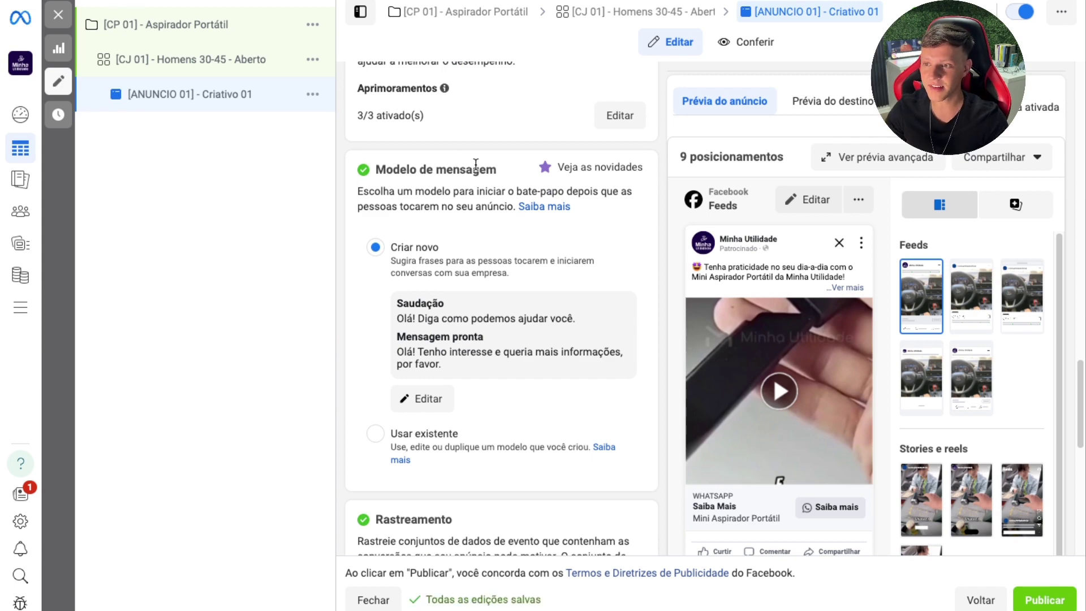
pyautogui.click(854, 103)
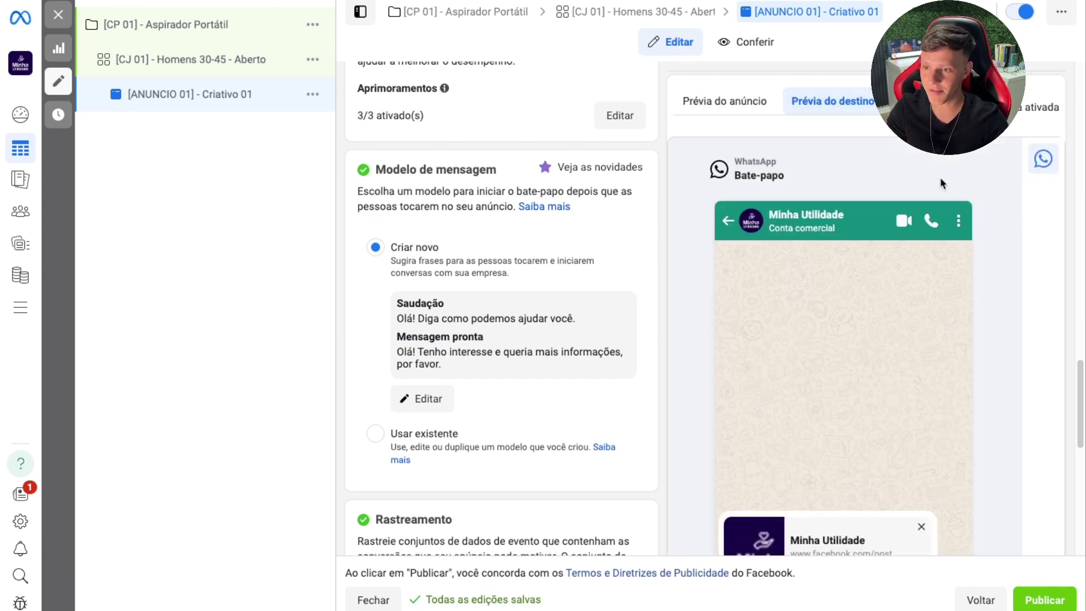
pyautogui.scroll(-9, 941, 178)
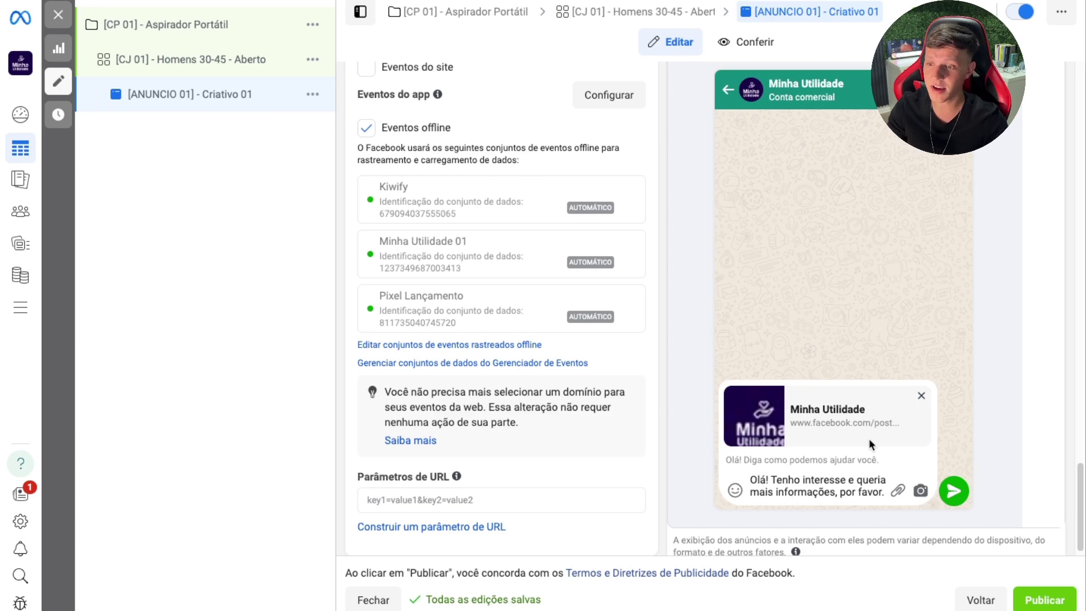
# - Open the ad's newly created WhatsApp message template, containing the greeting and ready-made message, for editing
pyautogui.scroll(9, 677, 289)
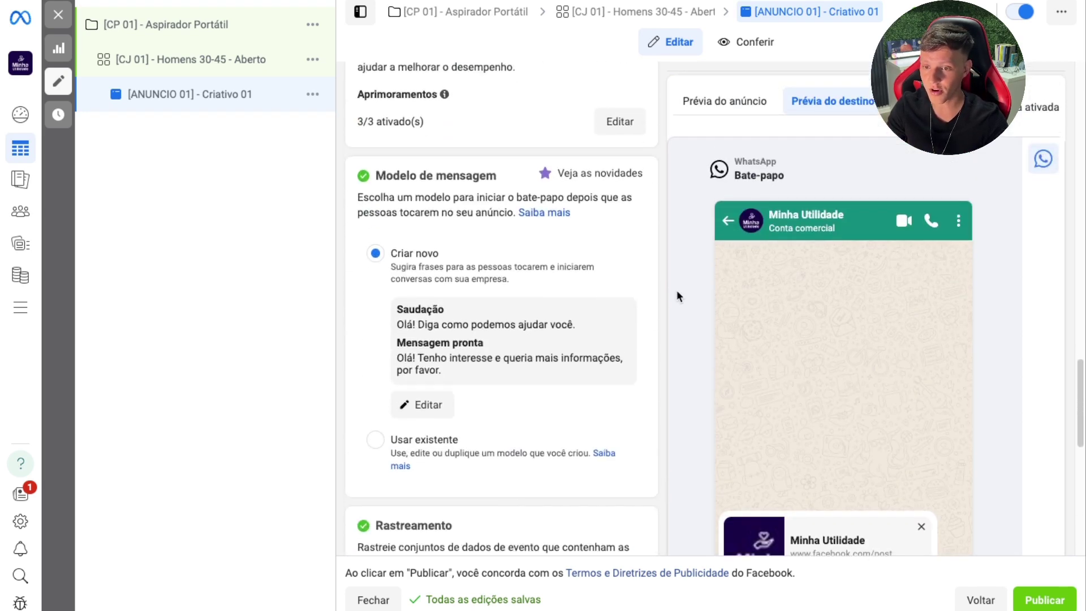
pyautogui.scroll(-1, 677, 289)
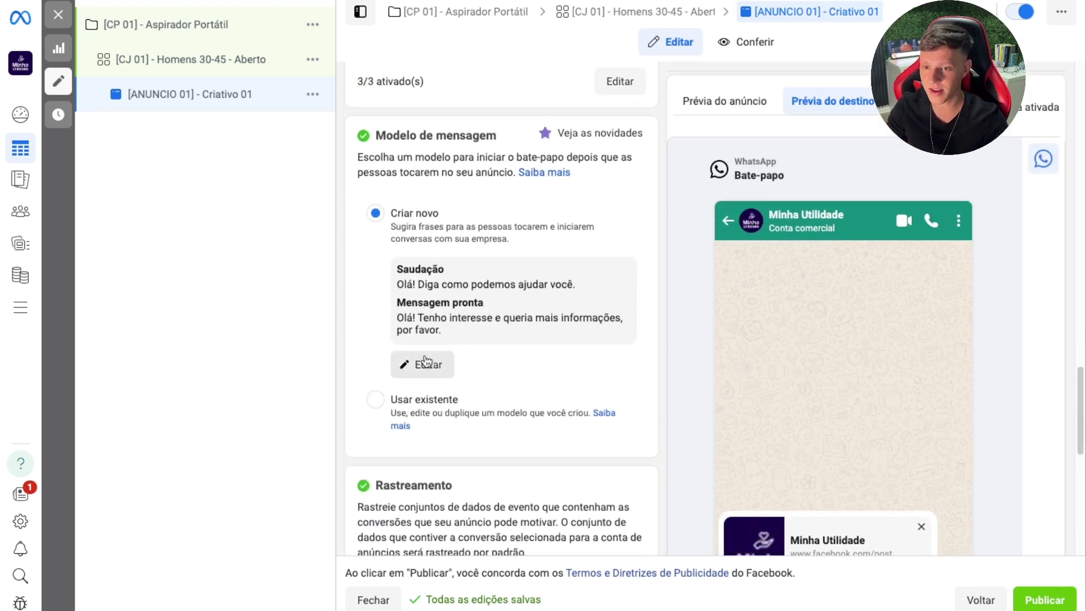
pyautogui.moveTo(500, 139); pyautogui.dragTo(378, 137)
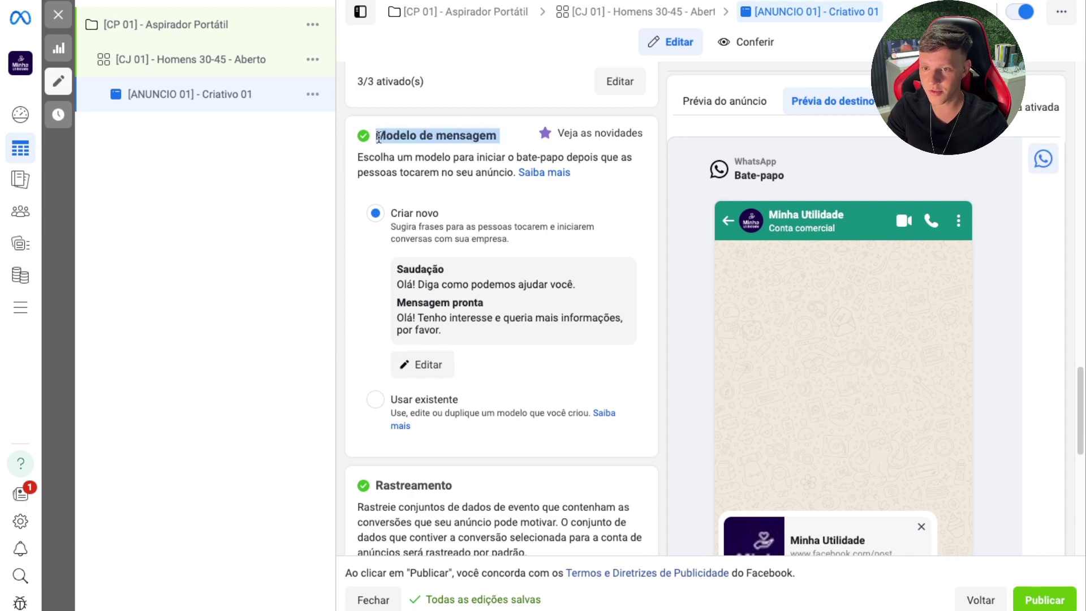
pyautogui.click(428, 363)
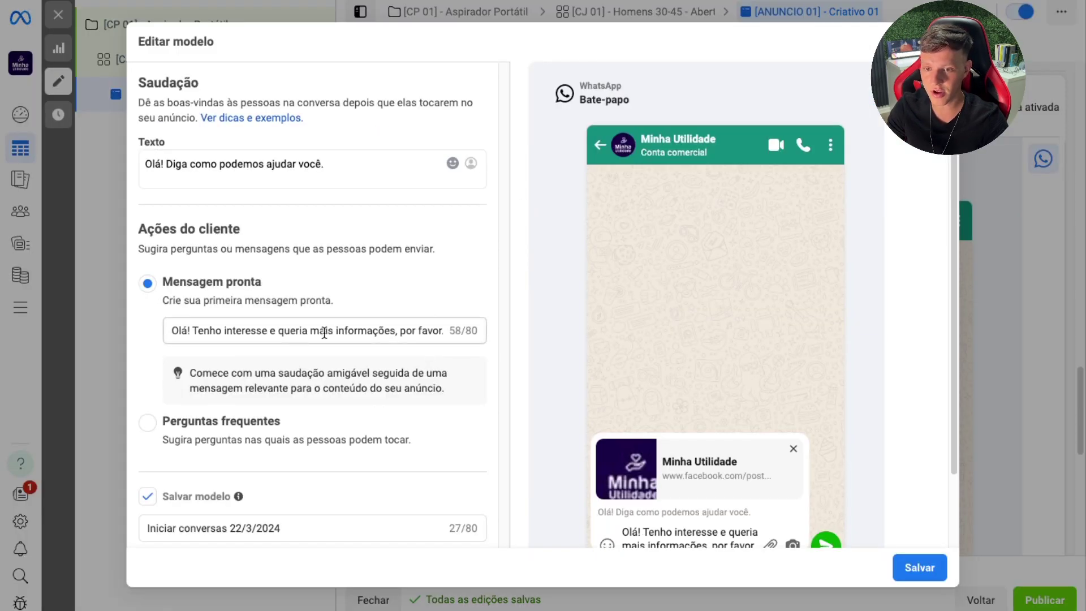
# - Set the template's ready-made message to "Olá! Gostaria de mais informações do aspirador portátil por gentileza." and save the template
pyautogui.click(394, 331)
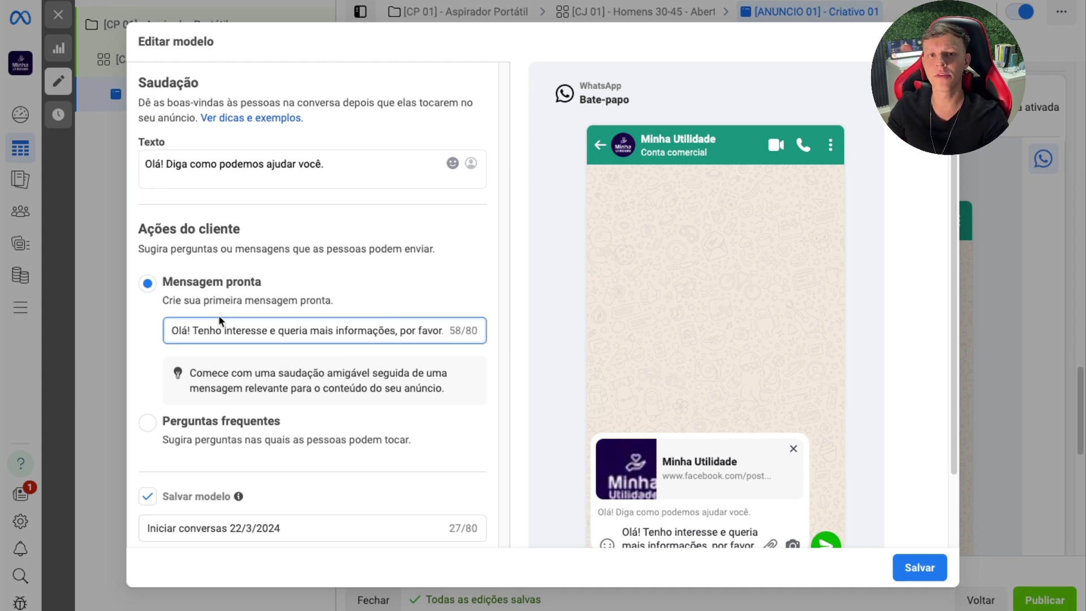
pyautogui.hotkey('ctrl', 'a')
pyautogui.press('BackSpace')
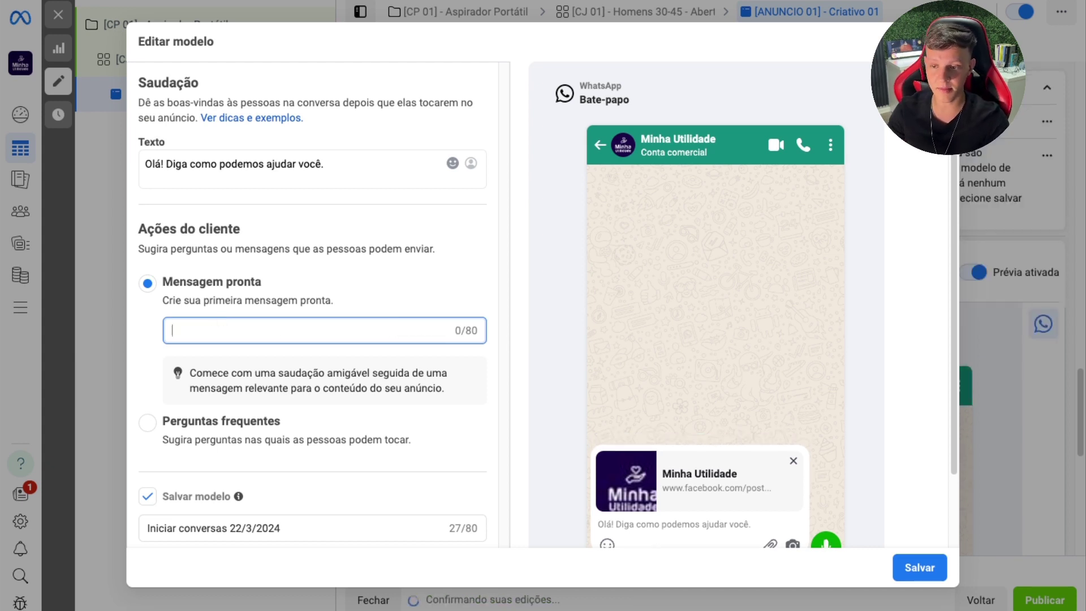
pyautogui.write('Olá!')
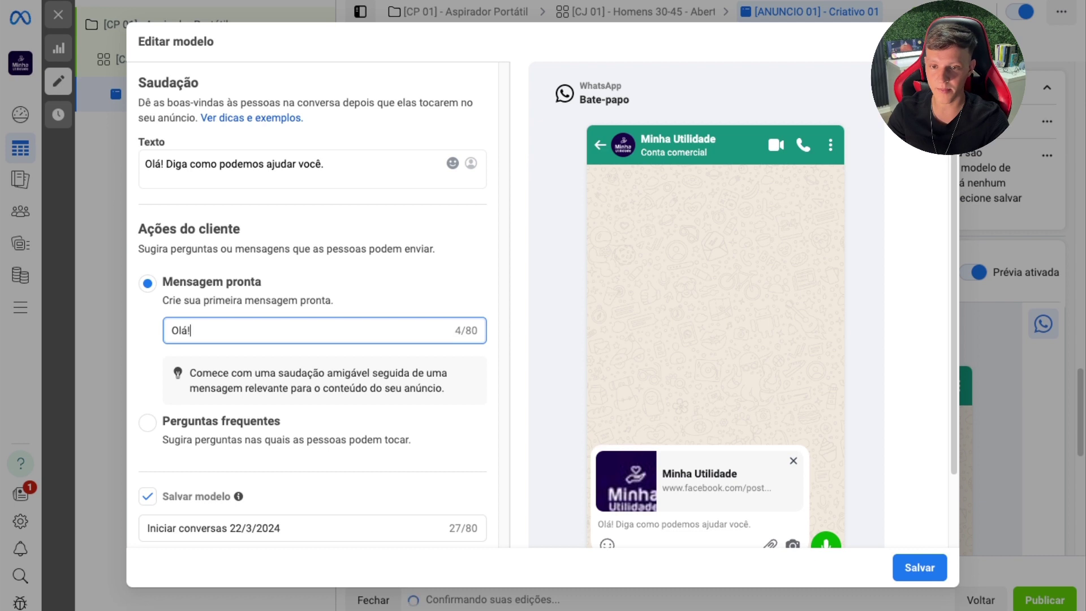
pyautogui.write(' VGostaria de mais ifnroma')
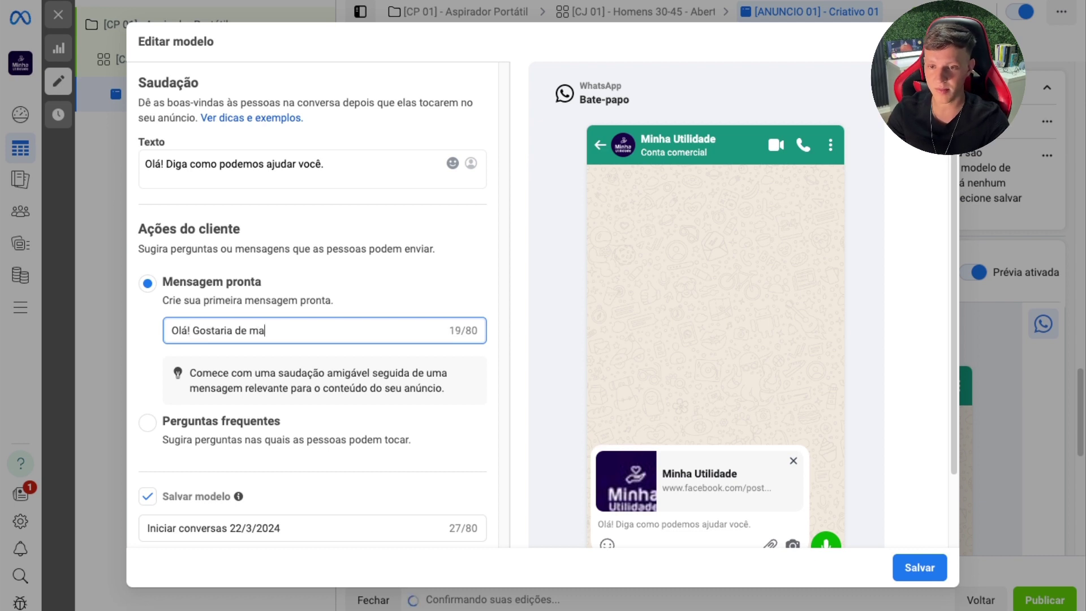
pyautogui.press('BackSpace')
pyautogui.press('BackSpace')
pyautogui.press('BackSpace')
pyautogui.press('BackSpace')
pyautogui.press('BackSpace')
pyautogui.press('BackSpace')
pyautogui.write('nfor')
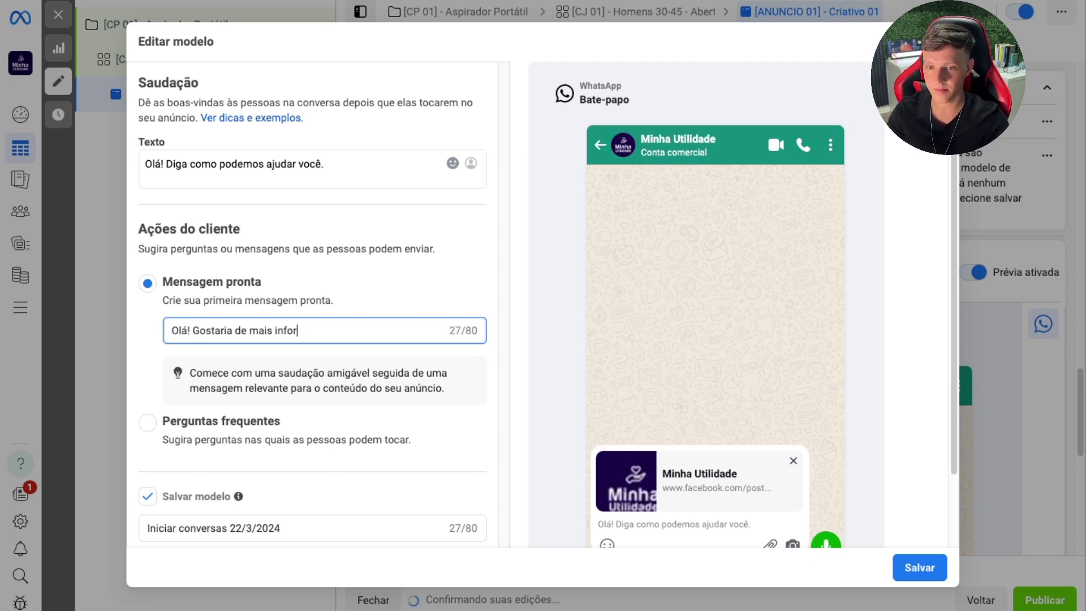
pyautogui.write('mações do aspirador port')
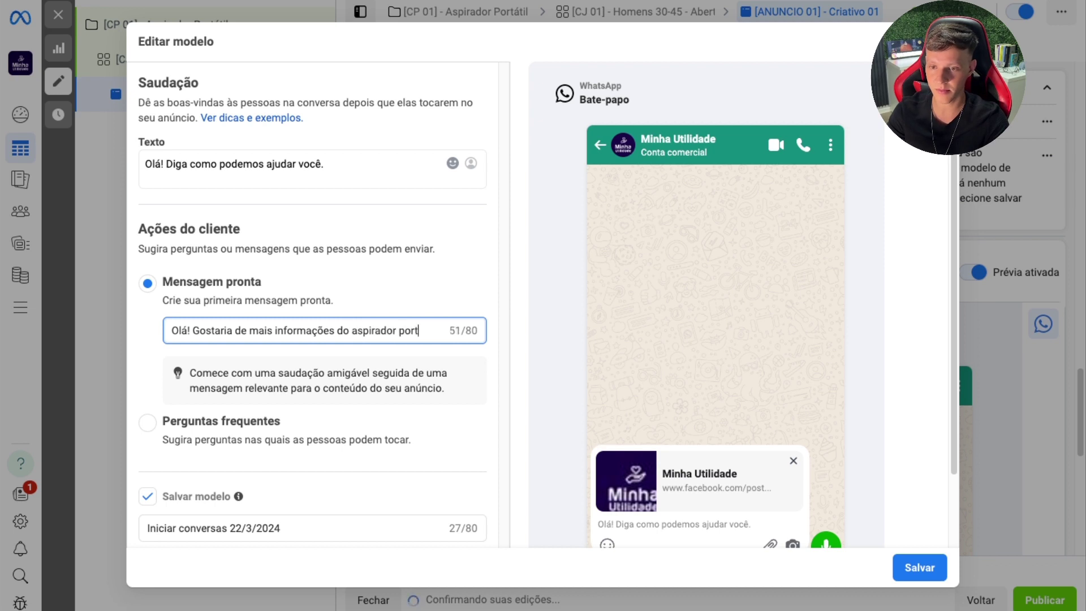
pyautogui.write('átil por ')
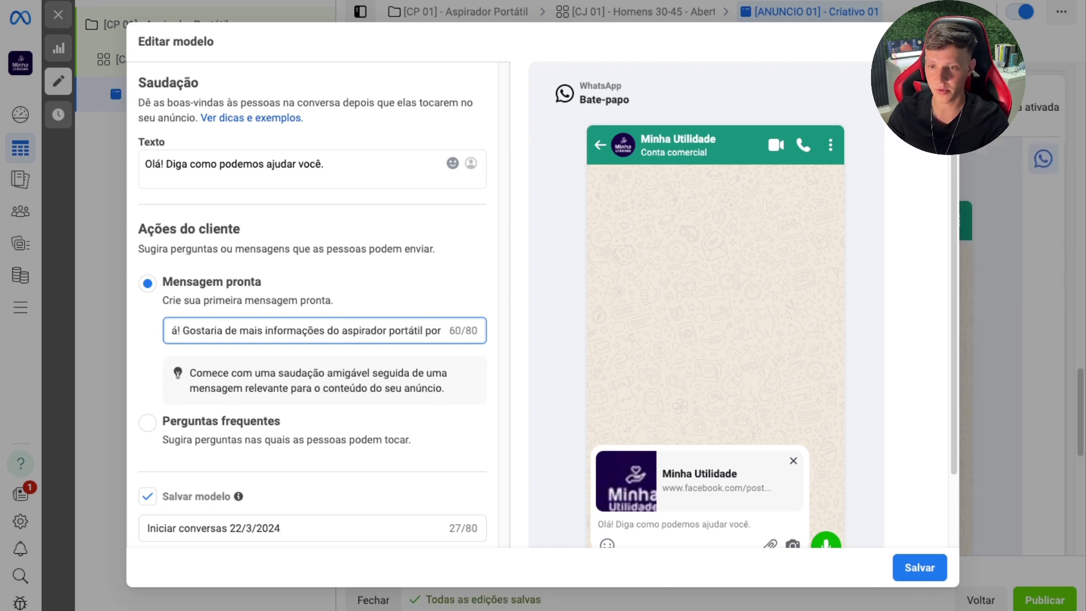
pyautogui.write('gentileza.')
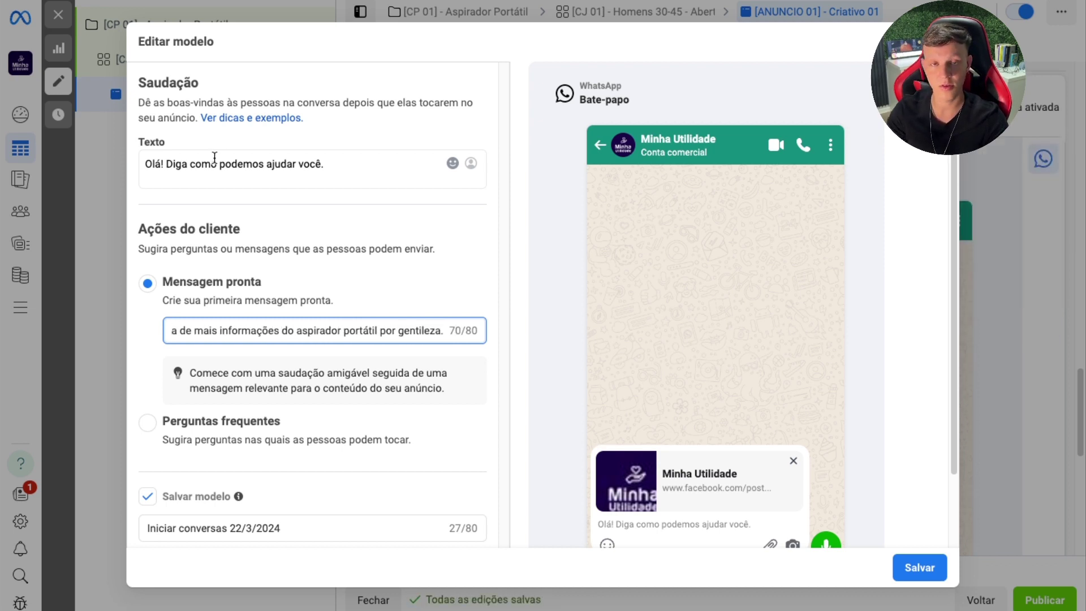
pyautogui.scroll(-2, 925, 430)
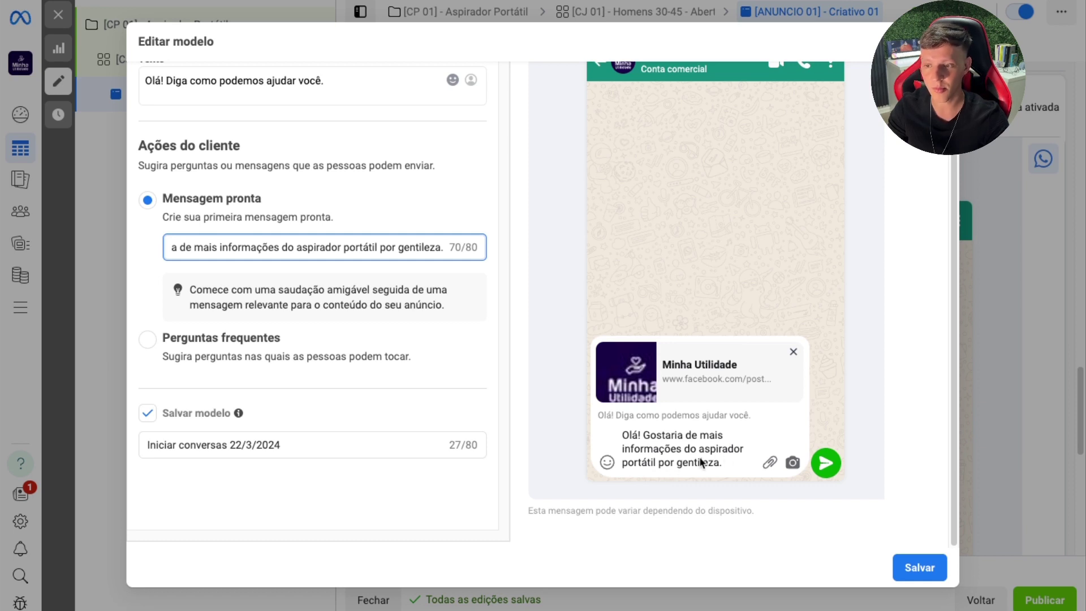
pyautogui.click(915, 568)
# - Publish the campaign with its ad set and ad, and close the ad editor
pyautogui.scroll(-5, 550, 328)
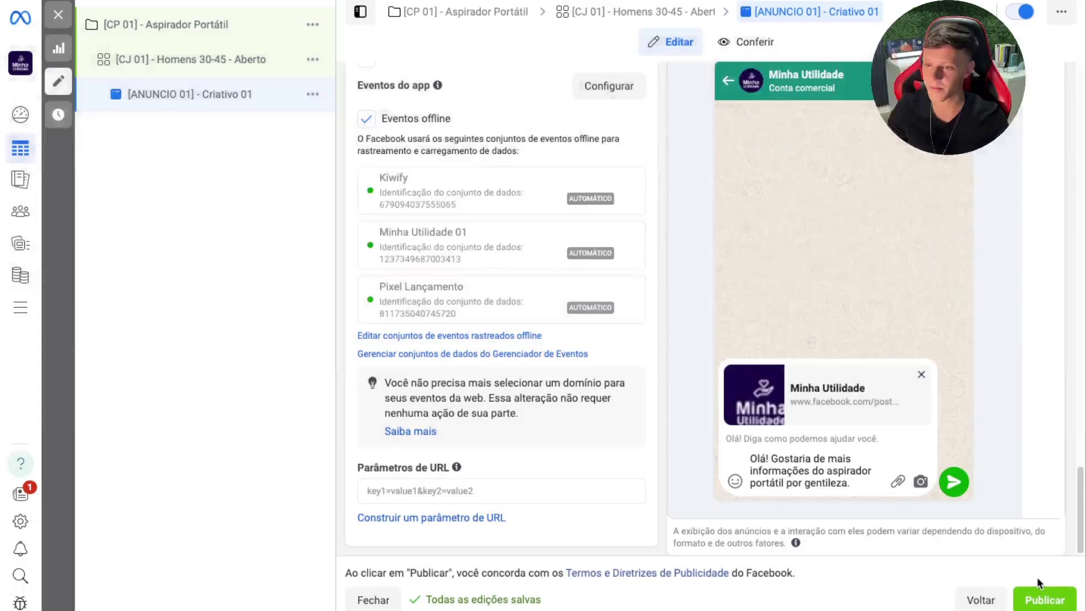
pyautogui.click(1037, 577)
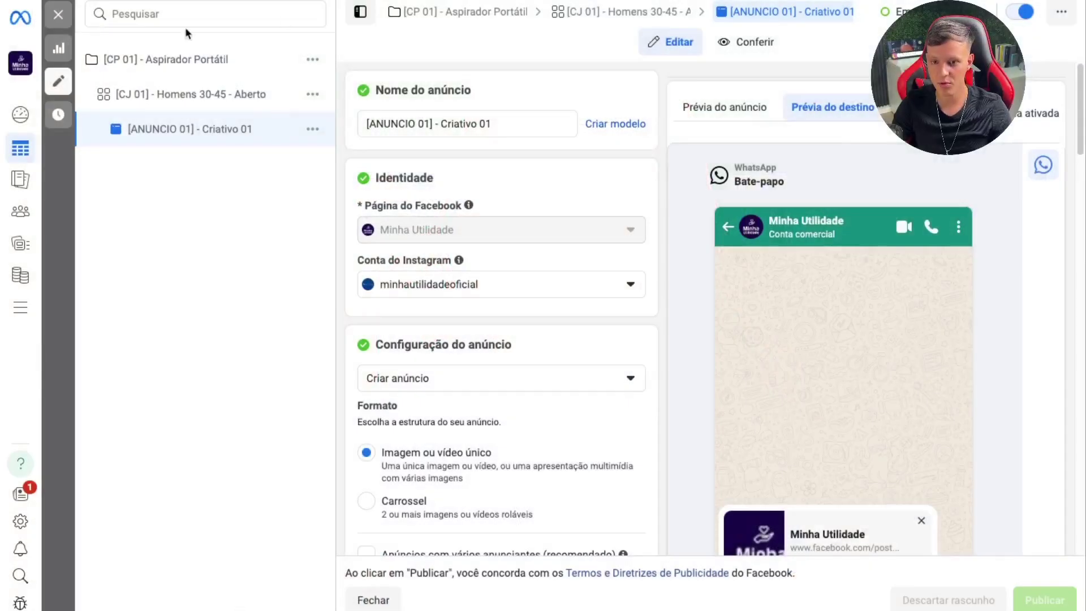
pyautogui.click(57, 19)
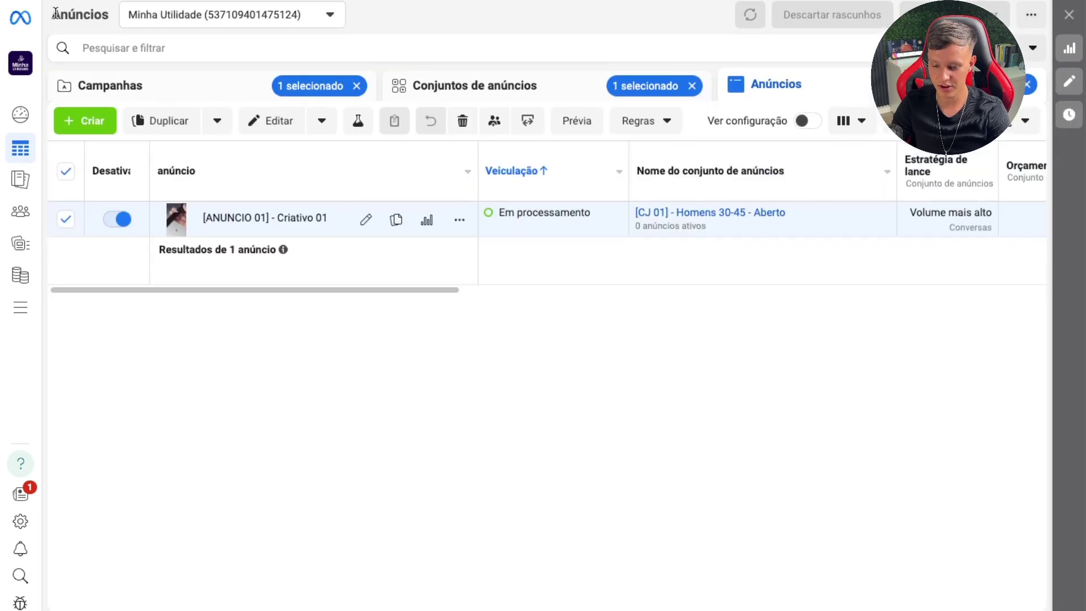
# - Duplicate the ad set "[CJ 01] - Homens 30-45 - Aberto" once within the original campaign
pyautogui.click(474, 96)
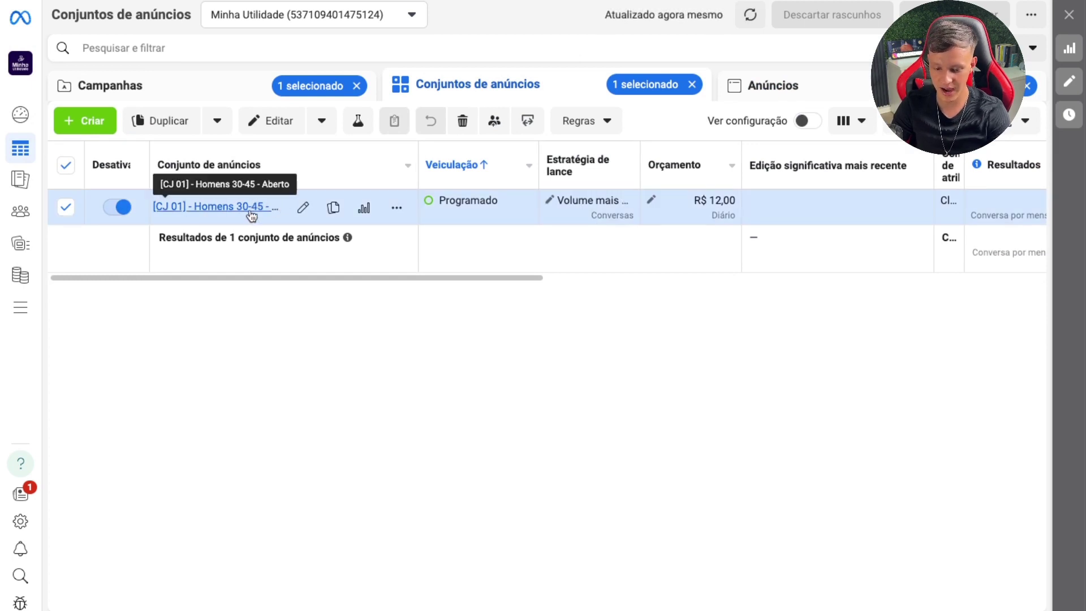
pyautogui.click(334, 209)
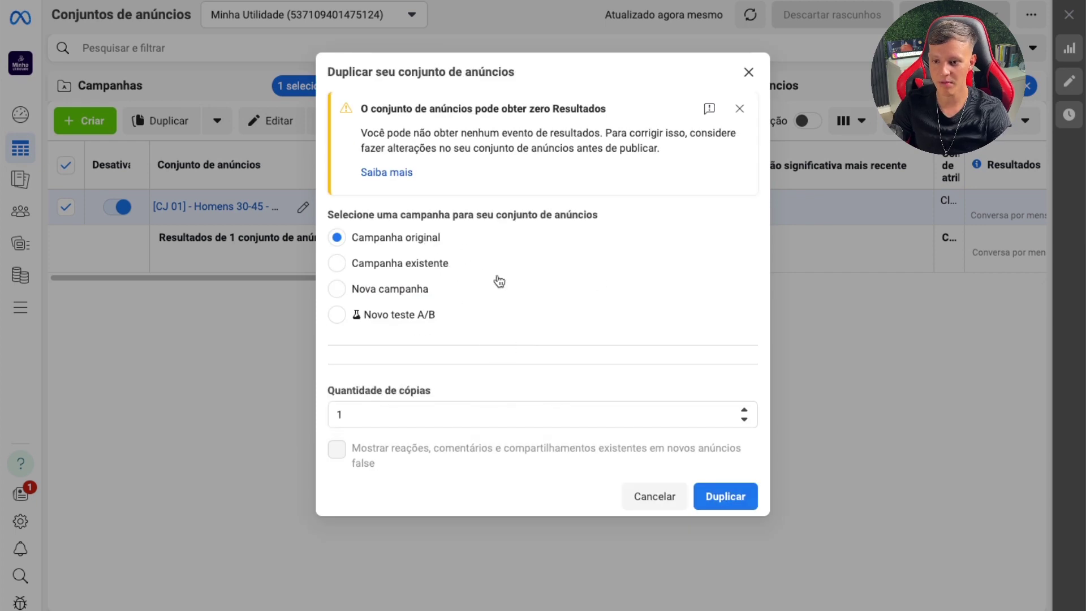
pyautogui.click(732, 503)
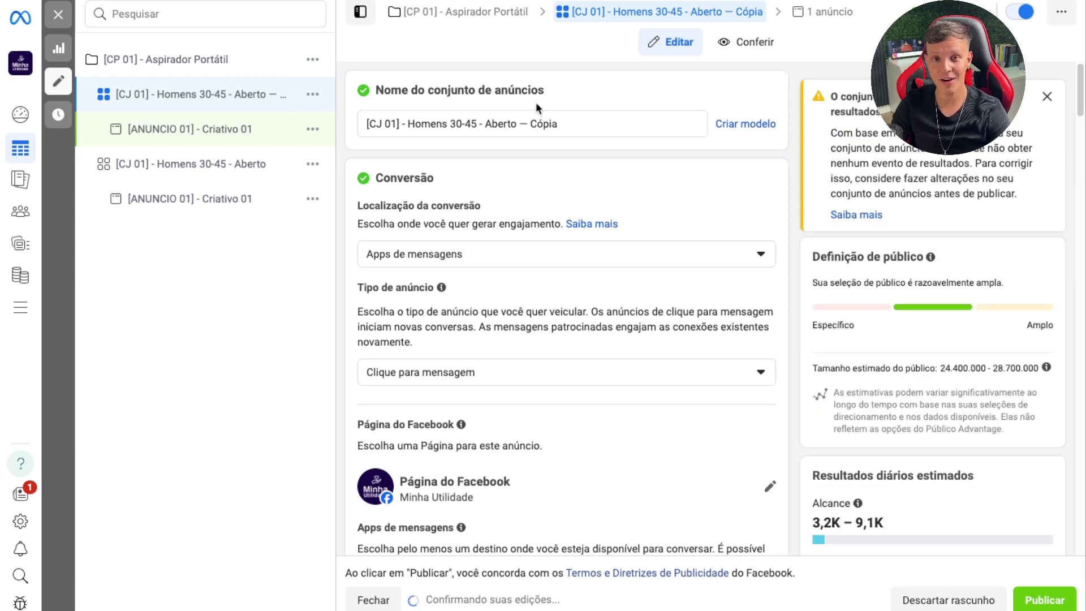
# - Rename the duplicated ad set as "[CJ 01] - Homens 30-45 - Segmentado"
pyautogui.doubleClick(559, 124)
pyautogui.press('BackSpace')
pyautogui.press('BackSpace')
pyautogui.press('BackSpace')
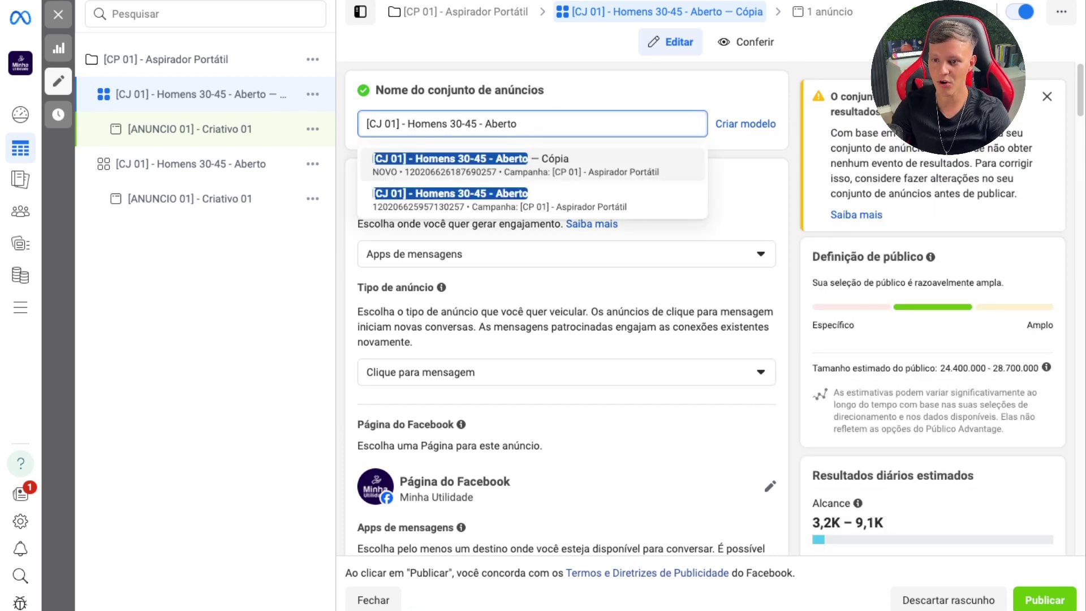
pyautogui.hotkey('ctrl', 'Left')
pyautogui.hotkey('shift', 'End')
pyautogui.press('BackSpace')
pyautogui.write('Segmentado')
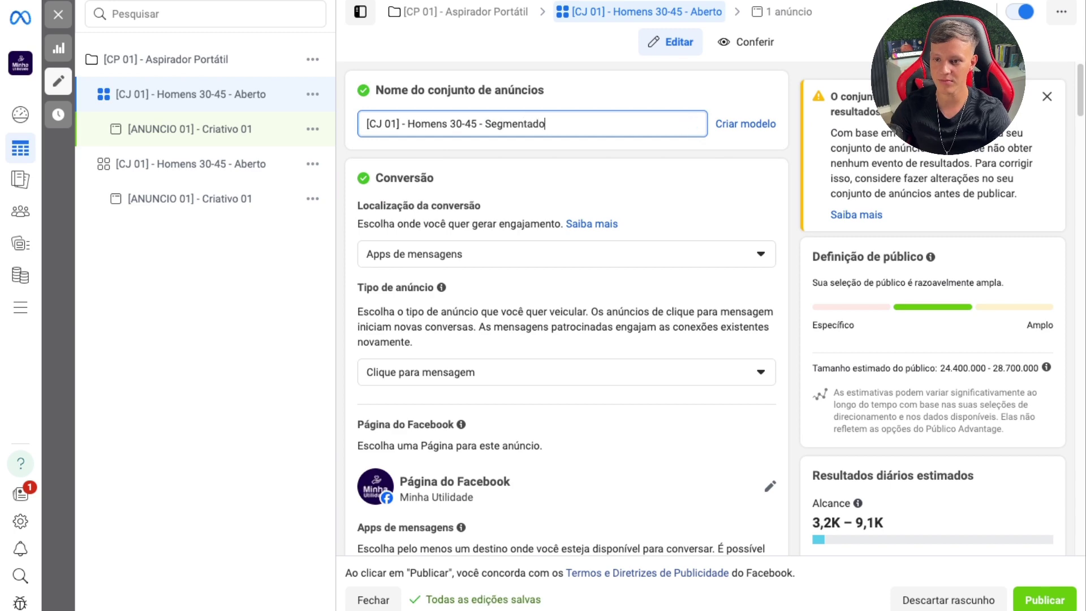
# - Add the interest "Carros" to the duplicated ad set's detailed targeting
pyautogui.scroll(-1, 572, 182)
pyautogui.scroll(-15, 574, 187)
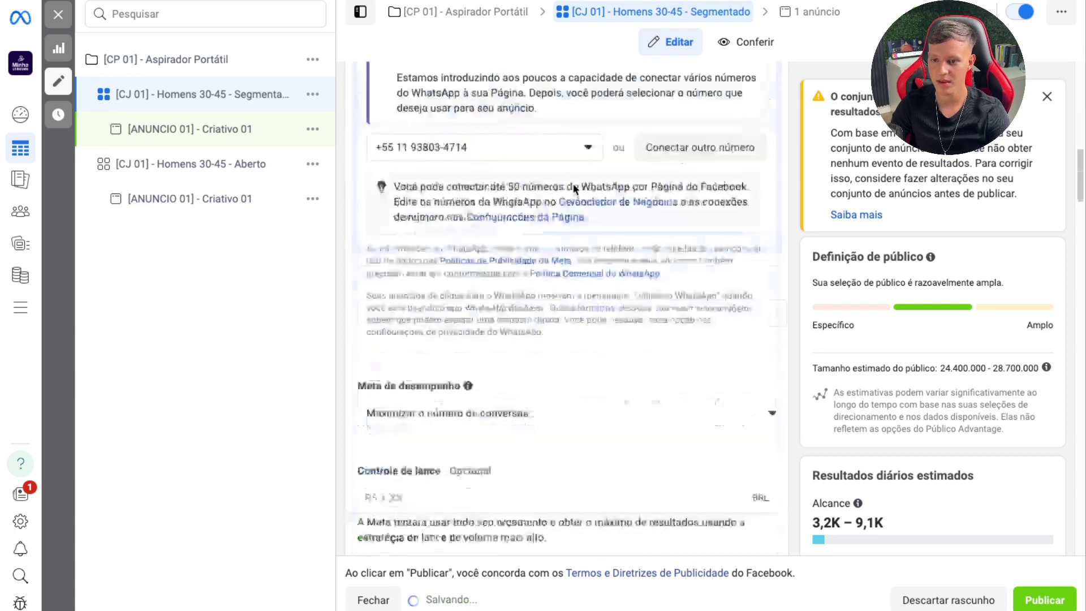
pyautogui.scroll(-15, 574, 188)
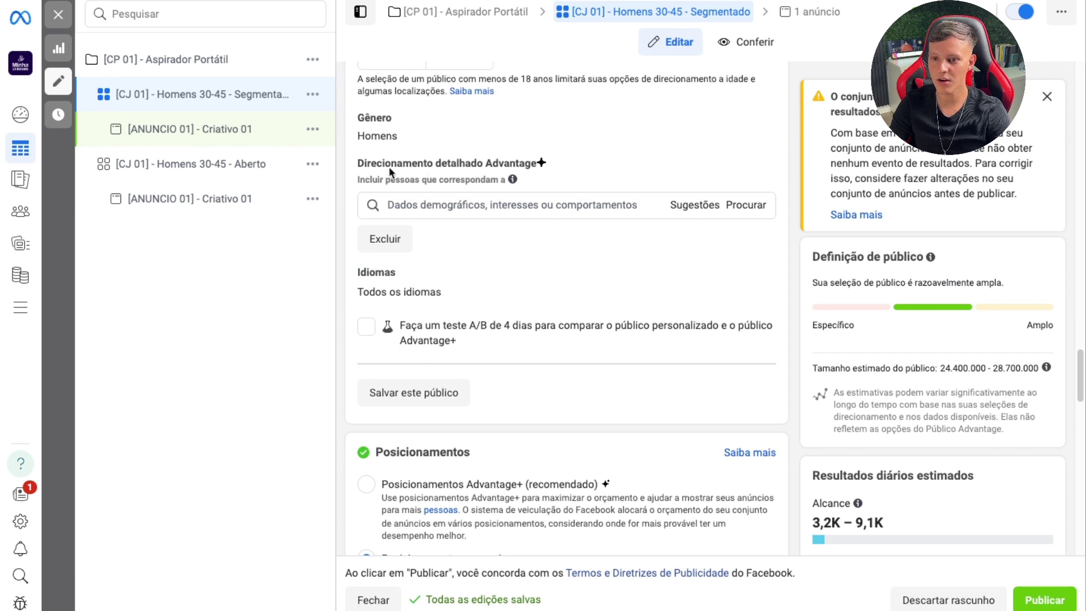
pyautogui.moveTo(381, 167); pyautogui.dragTo(526, 166)
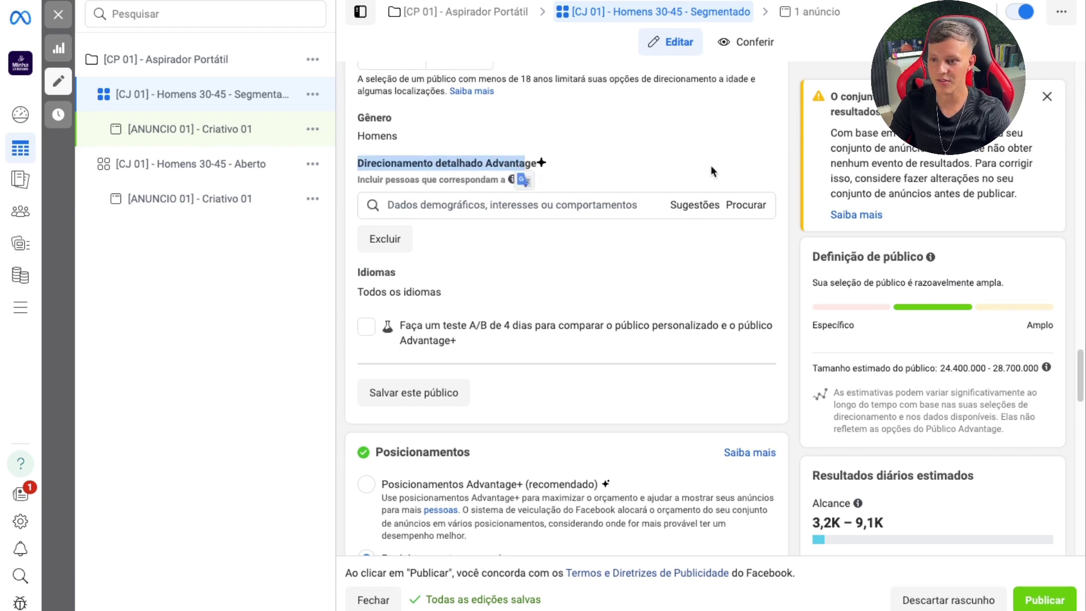
pyautogui.click(586, 205)
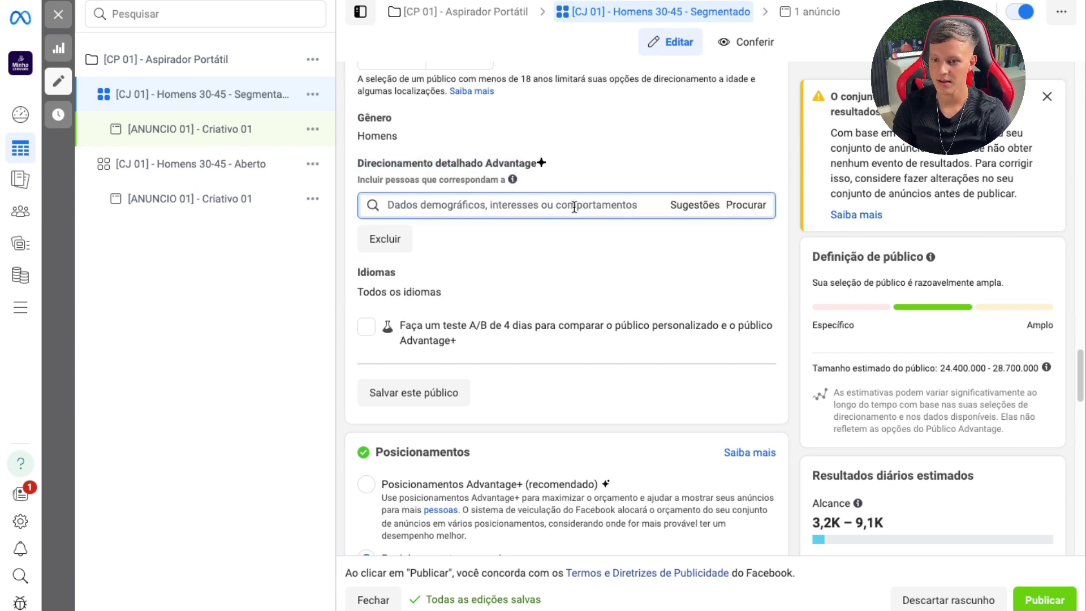
pyautogui.write('carros')
pyautogui.press('Return')
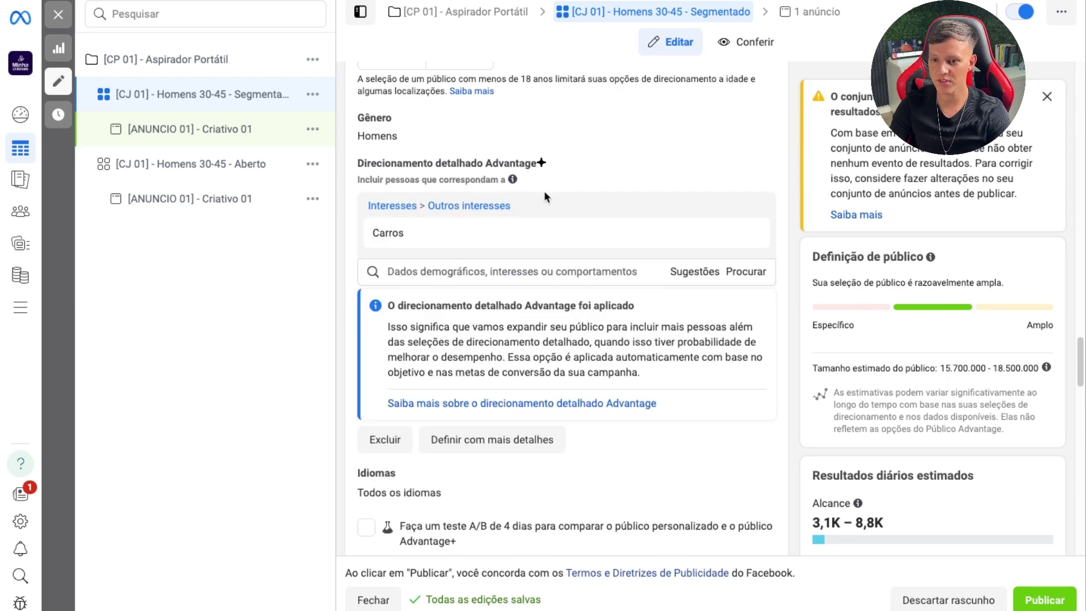
# - Add the suggested interest "Automóveis (veículos)" to the detailed targeting and check the estimated audience size
pyautogui.click(713, 278)
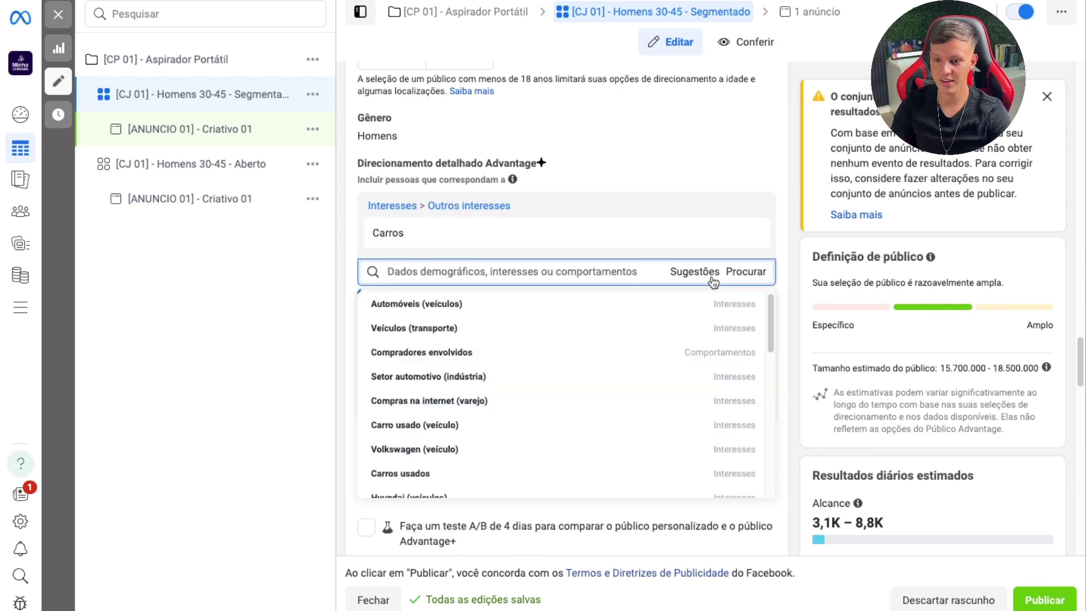
pyautogui.moveTo(551, 302)
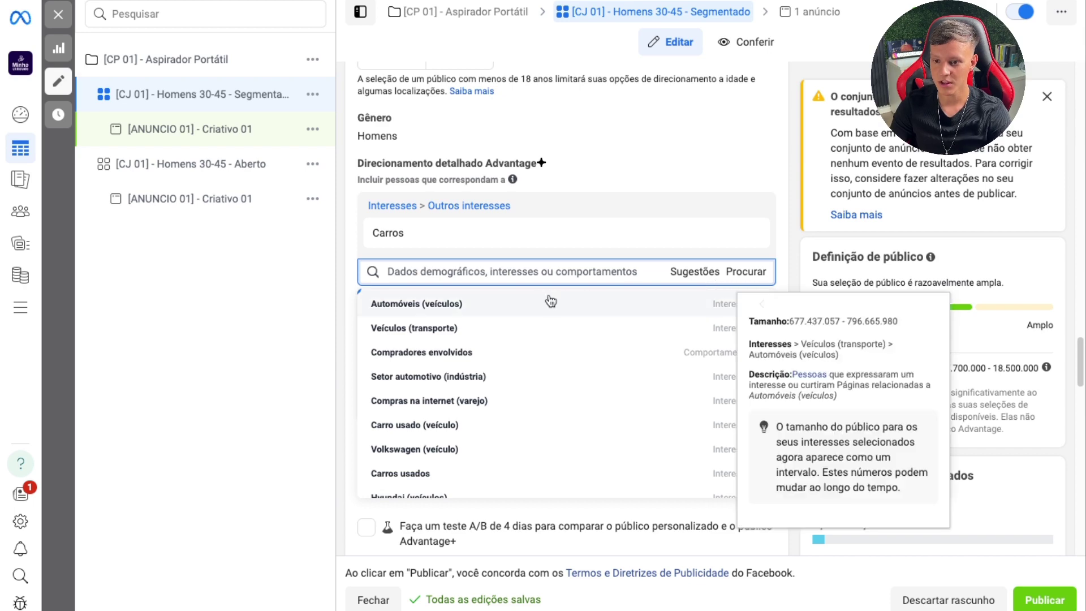
pyautogui.click(444, 306)
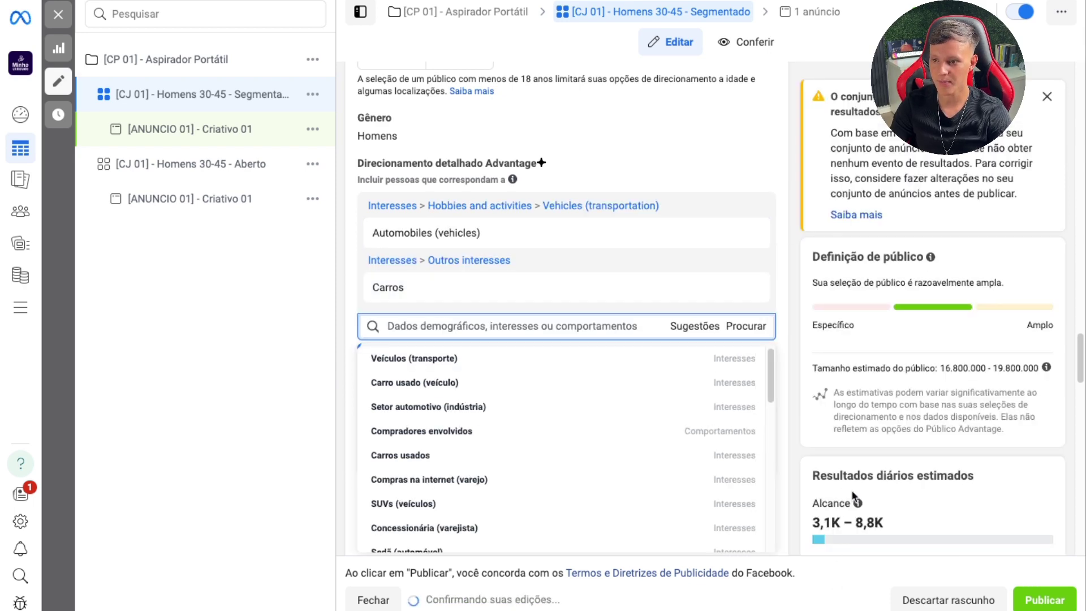
pyautogui.moveTo(876, 425)
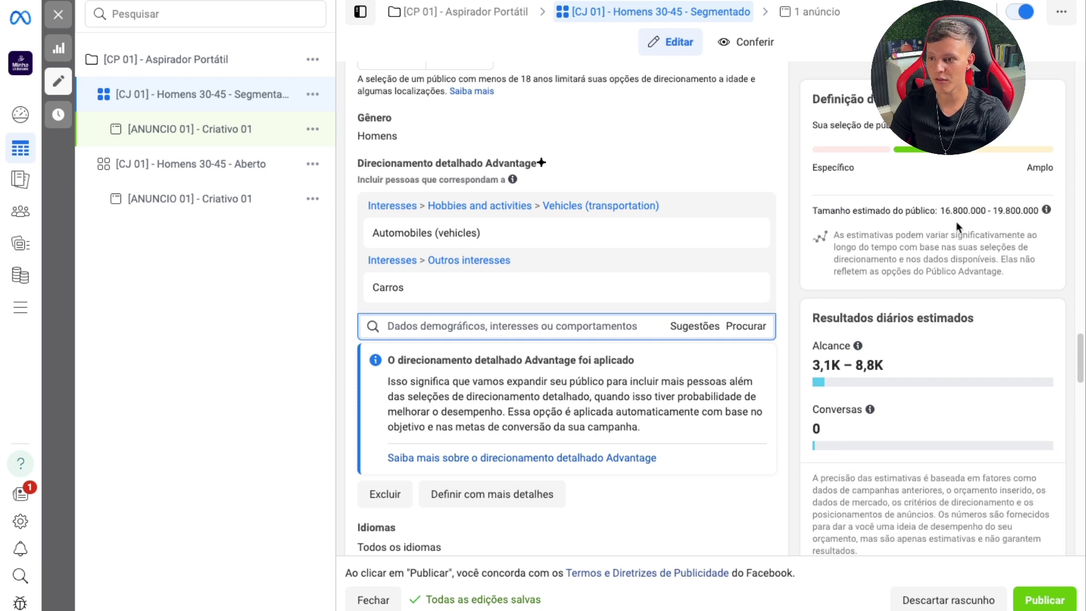
pyautogui.moveTo(942, 211); pyautogui.dragTo(1031, 209)
pyautogui.click(1031, 209)
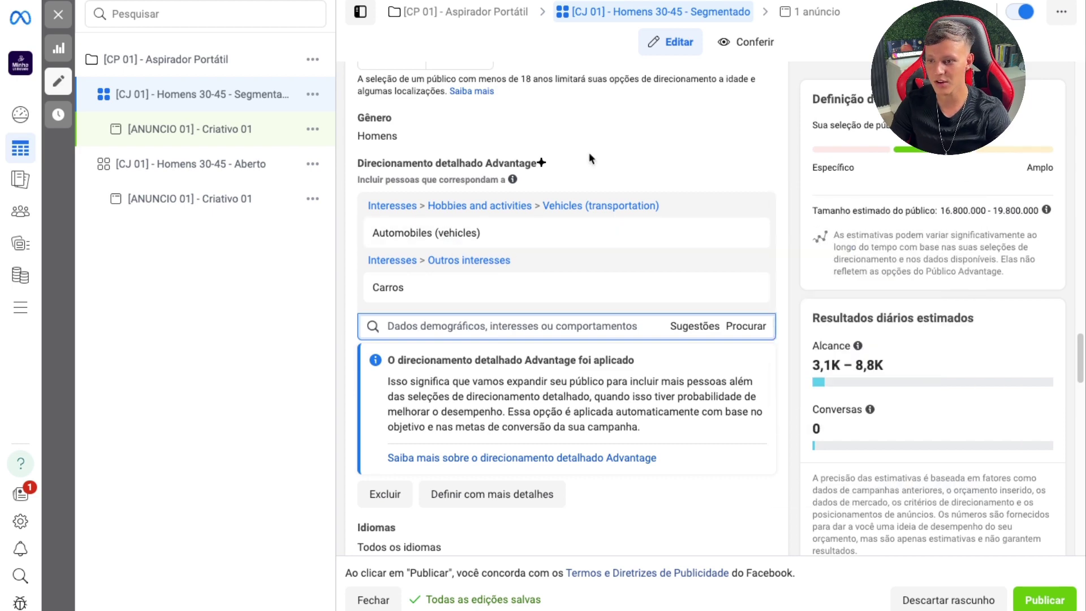
# - Search the detailed targeting for "compradores" and add the behaviour "Compradores envolvidos"
pyautogui.moveTo(568, 242)
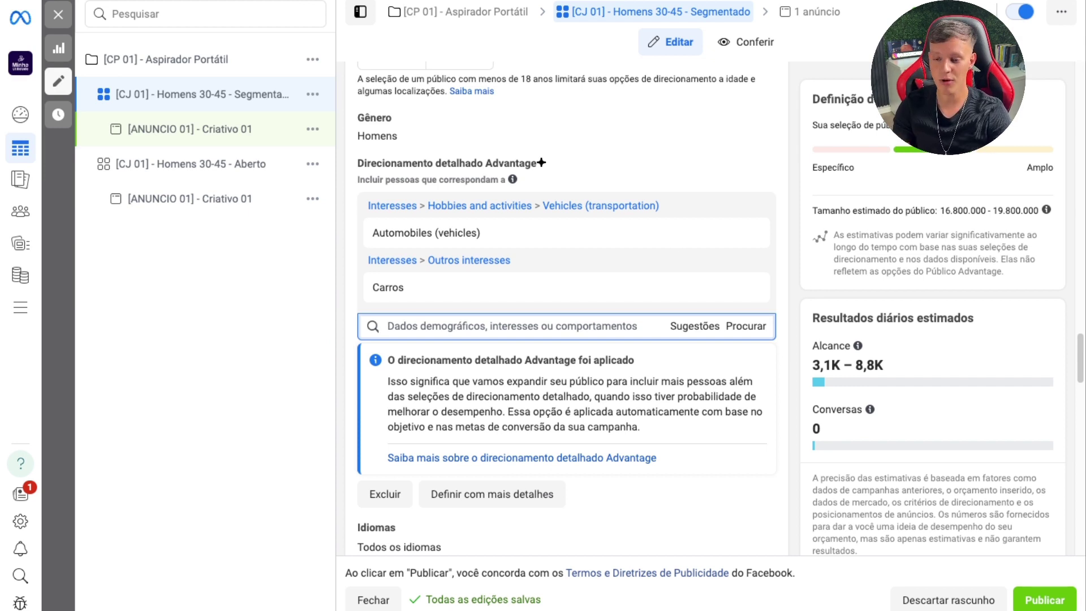
pyautogui.write('compradores')
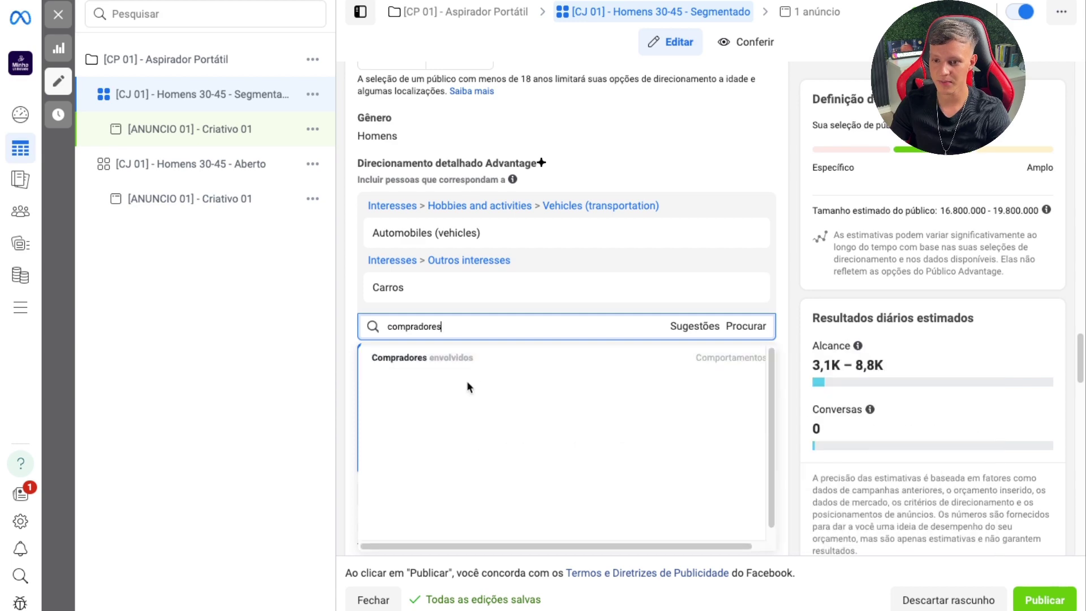
pyautogui.click(468, 357)
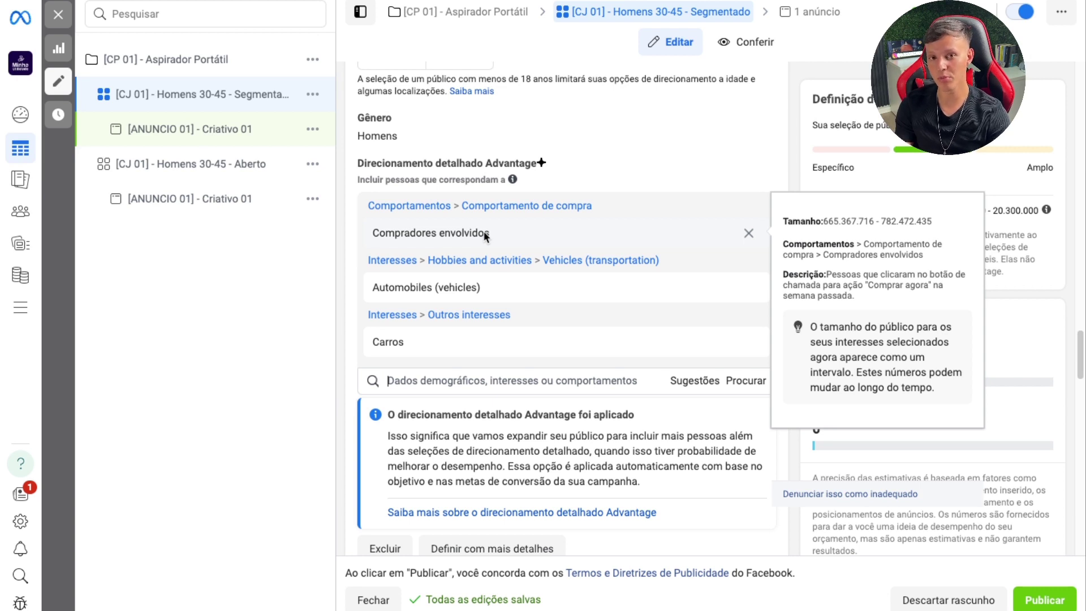
pyautogui.moveTo(531, 280)
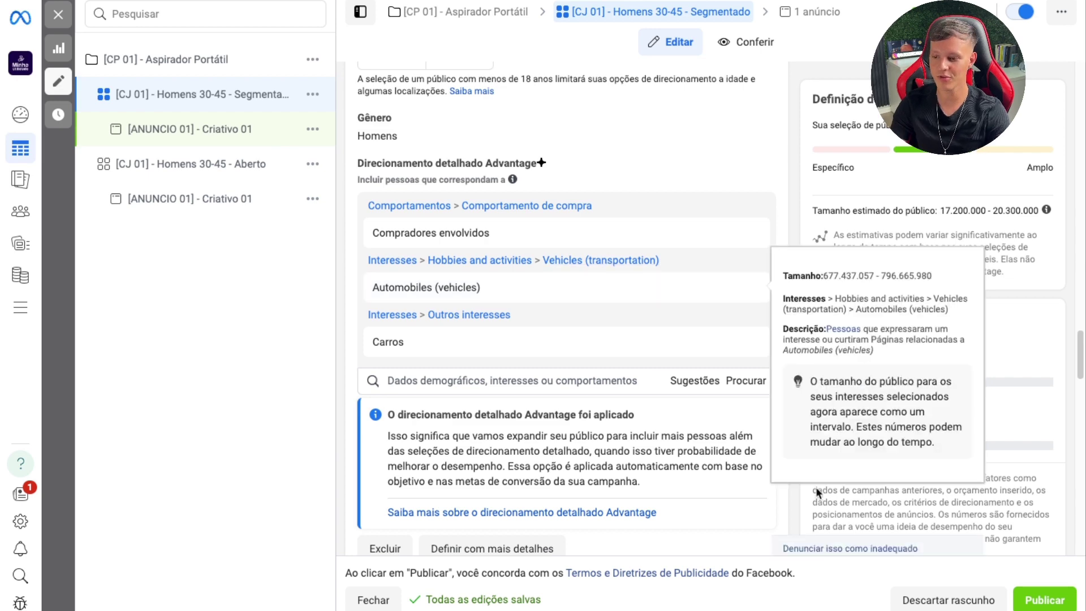
# - Publish the ad set "[CJ 01] - Homens 30-45 - Segmentado" with its ad and return to the ad set list
pyautogui.click(1044, 603)
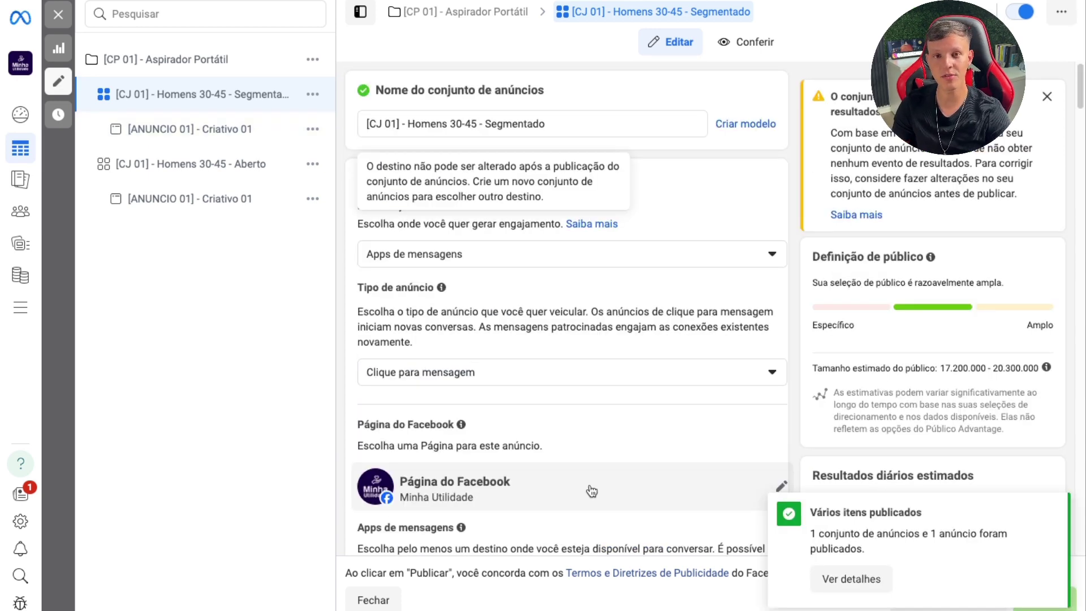
pyautogui.click(58, 15)
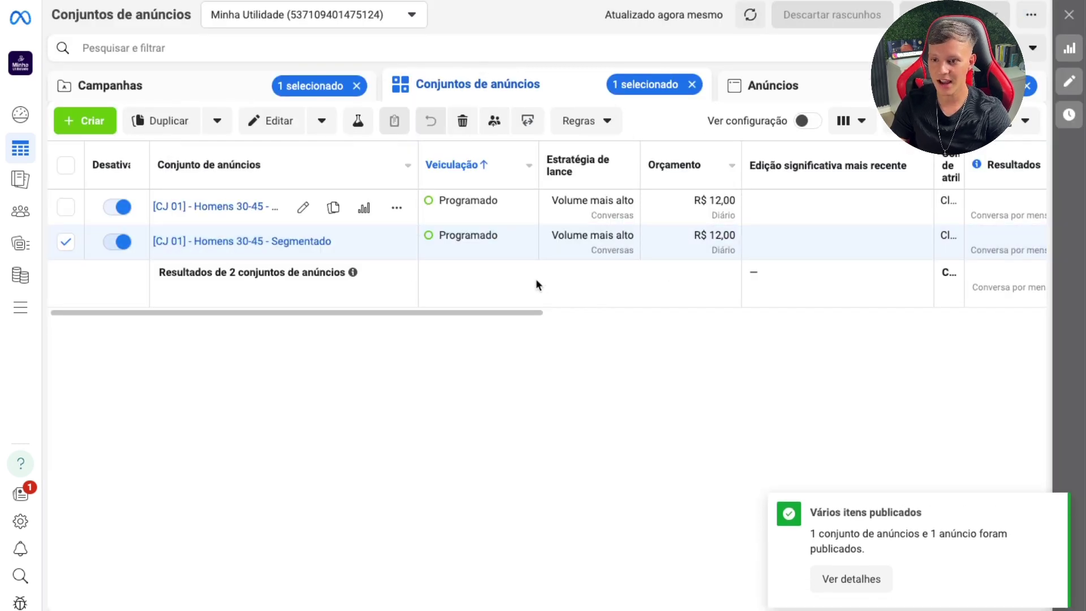
# - Review the delivery status and compare the daily budgets of the open and segmented ad sets
pyautogui.moveTo(483, 203)
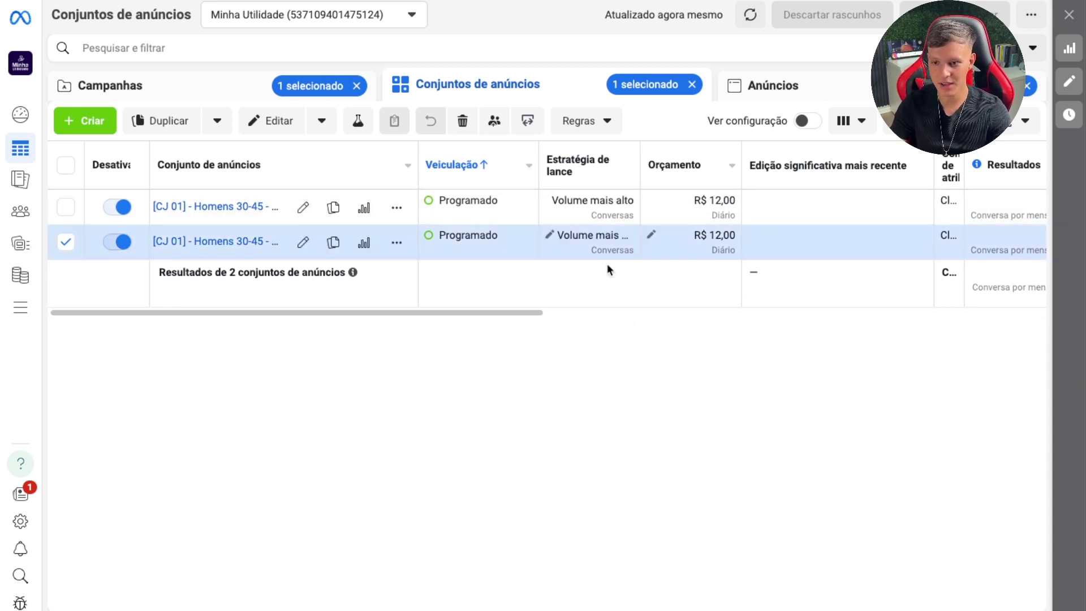
pyautogui.moveTo(689, 205); pyautogui.dragTo(740, 204)
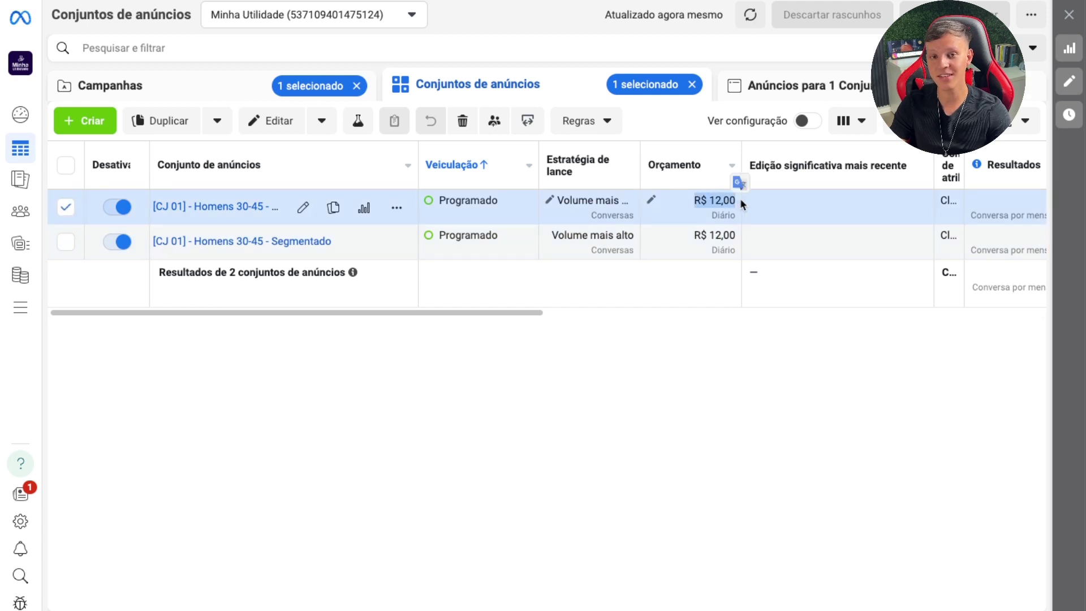
pyautogui.moveTo(681, 236); pyautogui.dragTo(736, 238)
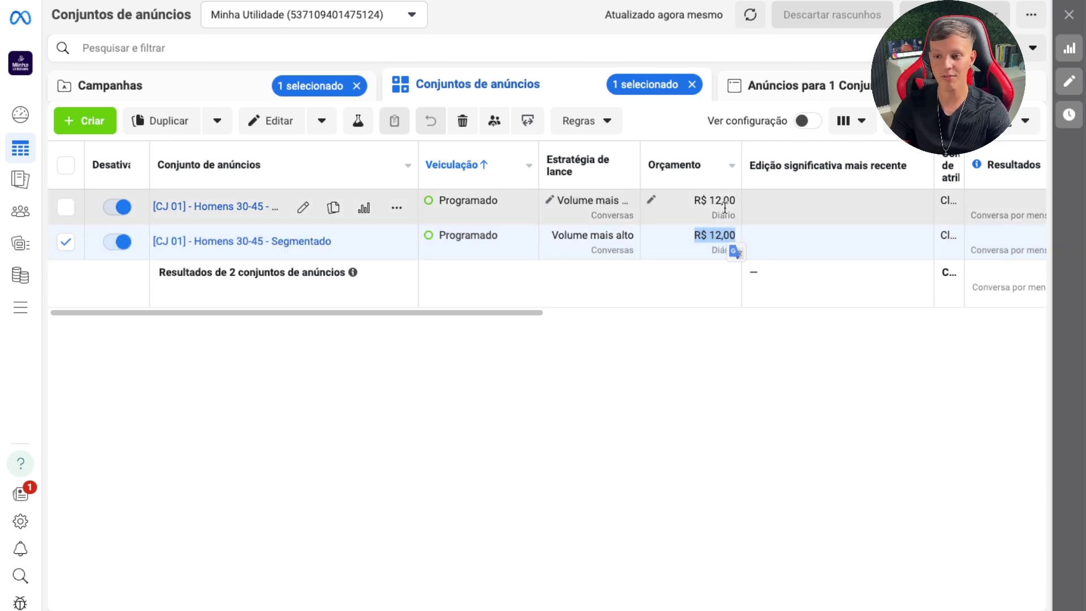
pyautogui.moveTo(739, 200); pyautogui.dragTo(707, 204)
pyautogui.click(708, 204)
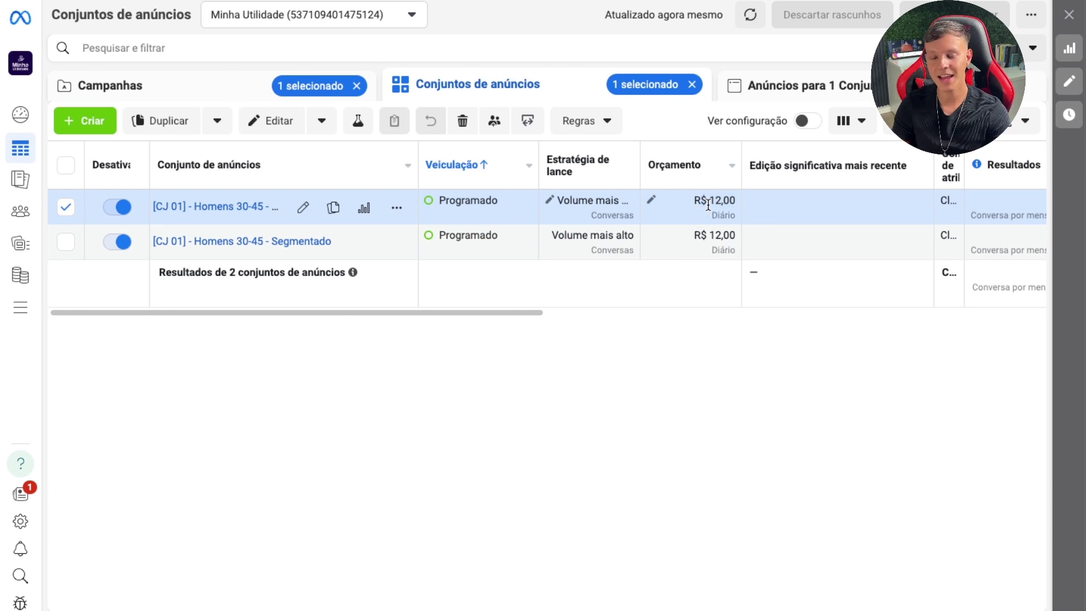